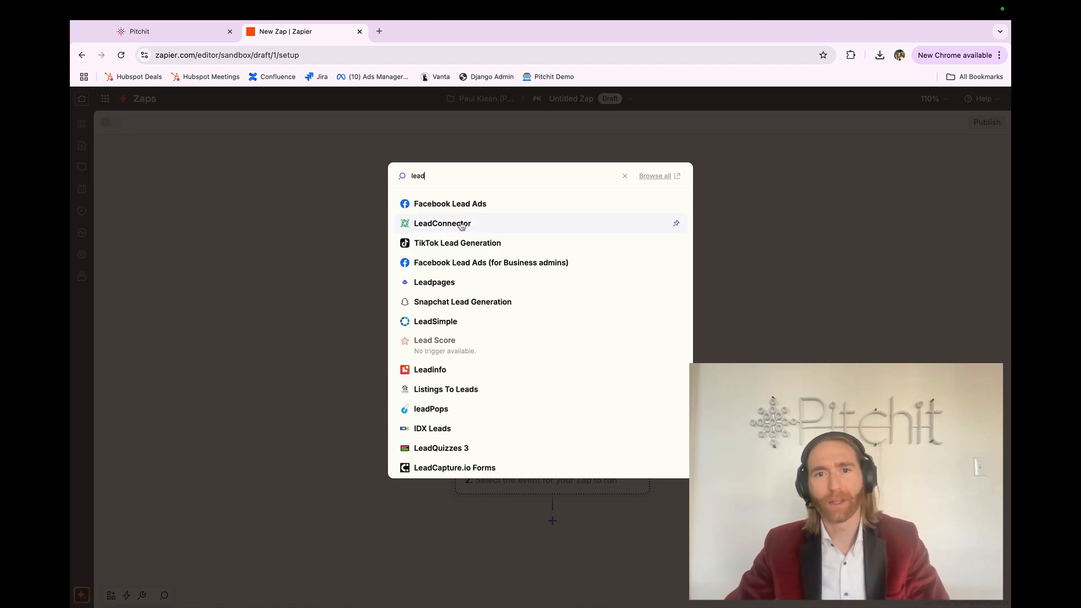
# Search the trigger app list for "highlevel" and "gohigh", clearing each search term.
pyautogui.press('BackSpace')
pyautogui.press('BackSpace')
pyautogui.press('BackSpace')
pyautogui.press('BackSpace')
pyautogui.write('hi')
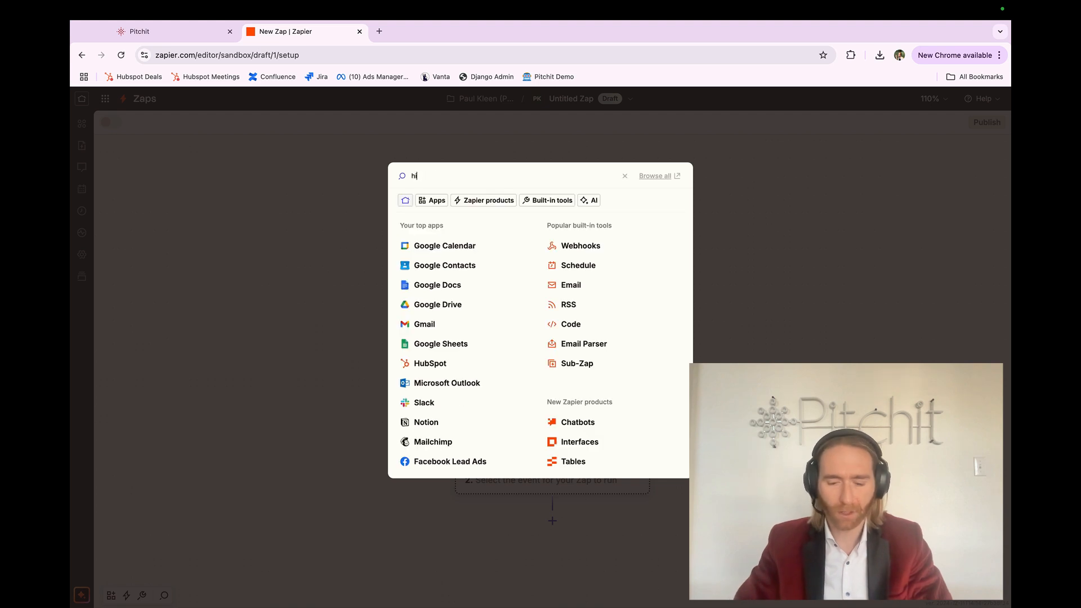
pyautogui.write('ghlev')
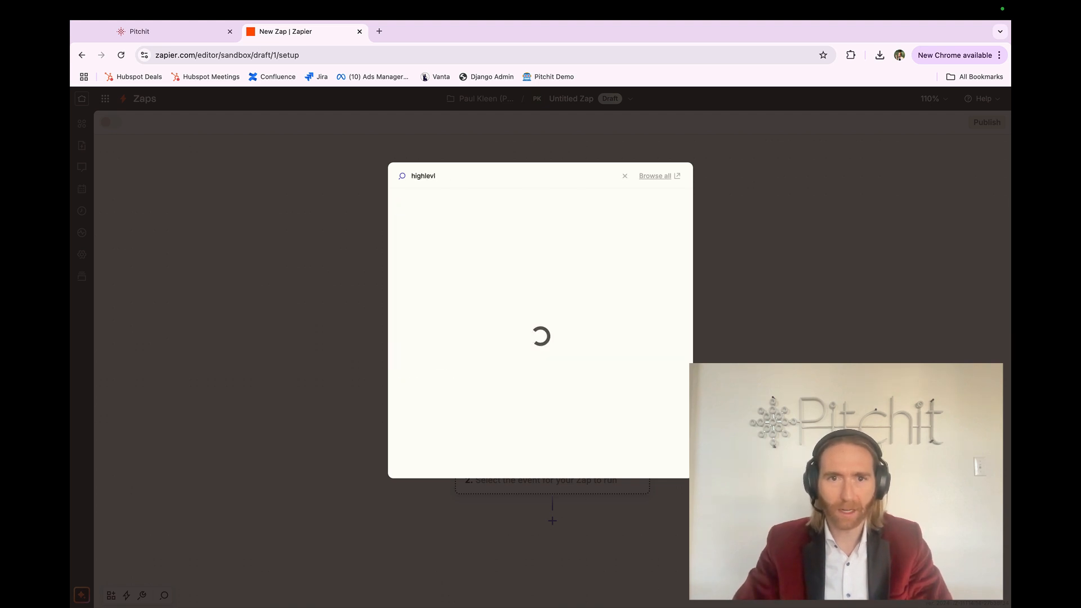
pyautogui.write('el')
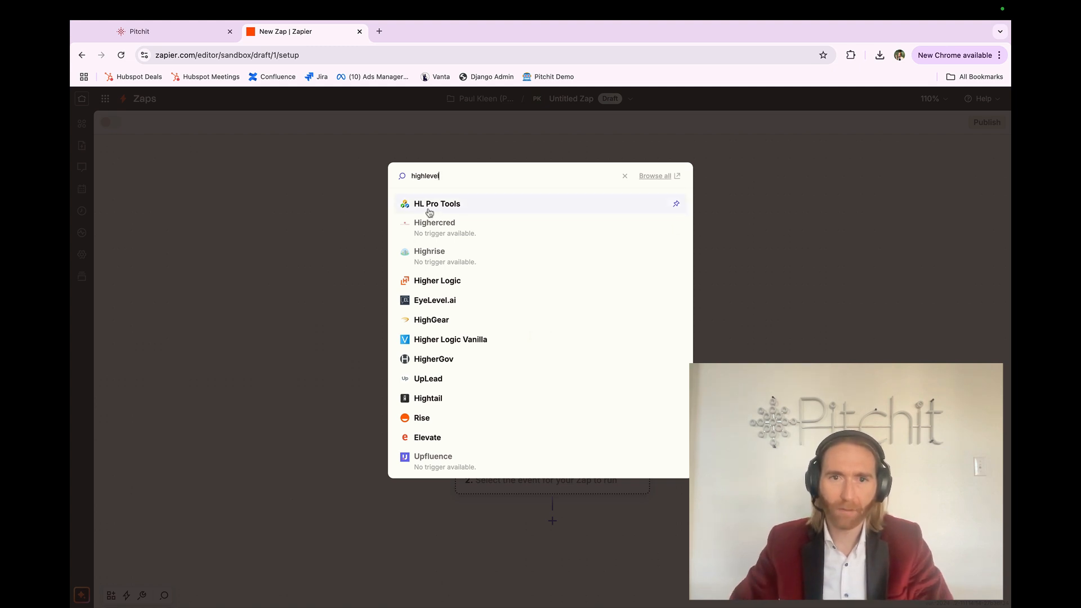
pyautogui.press('super+a')
pyautogui.press('BackSpace')
pyautogui.write('gohigh')
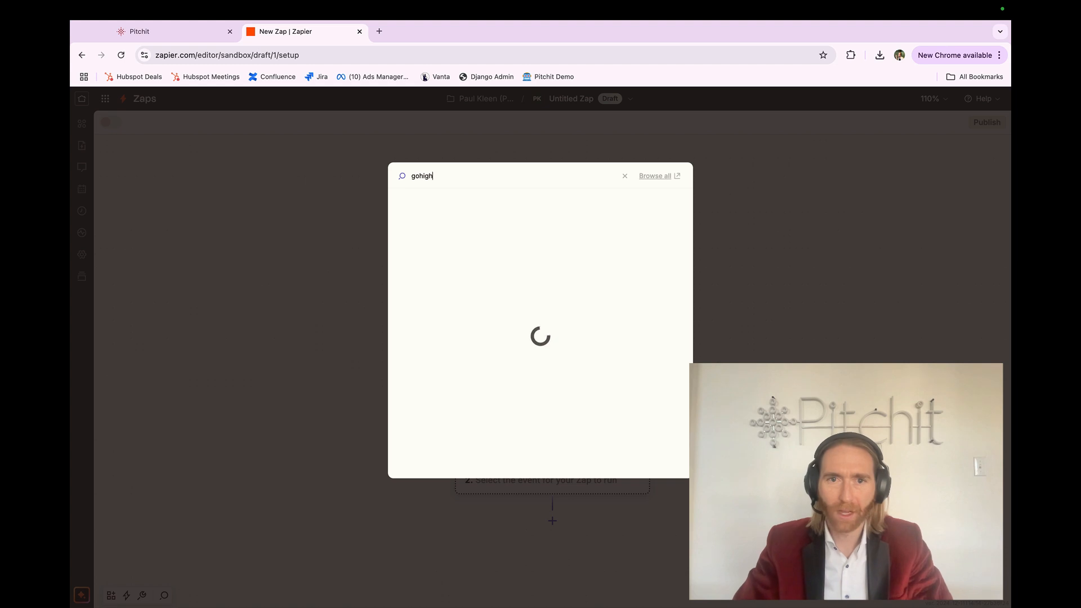
pyautogui.press('super+a')
pyautogui.press('BackSpace')
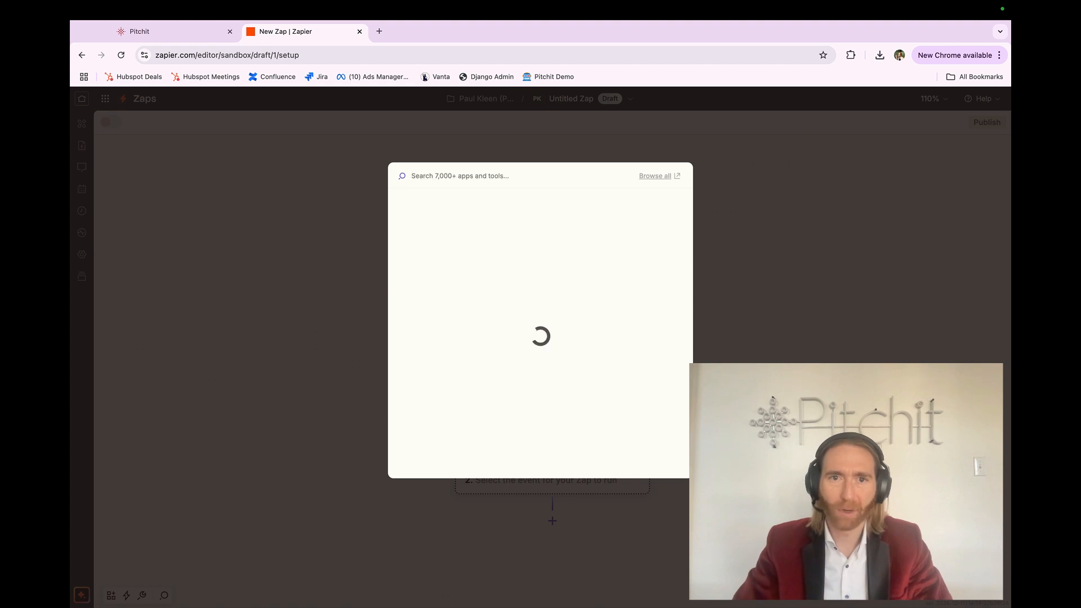
# Find LeadConnector, choose it as the trigger app and set the trigger event to Pipeline Stage Changed.
pyautogui.write('lead')
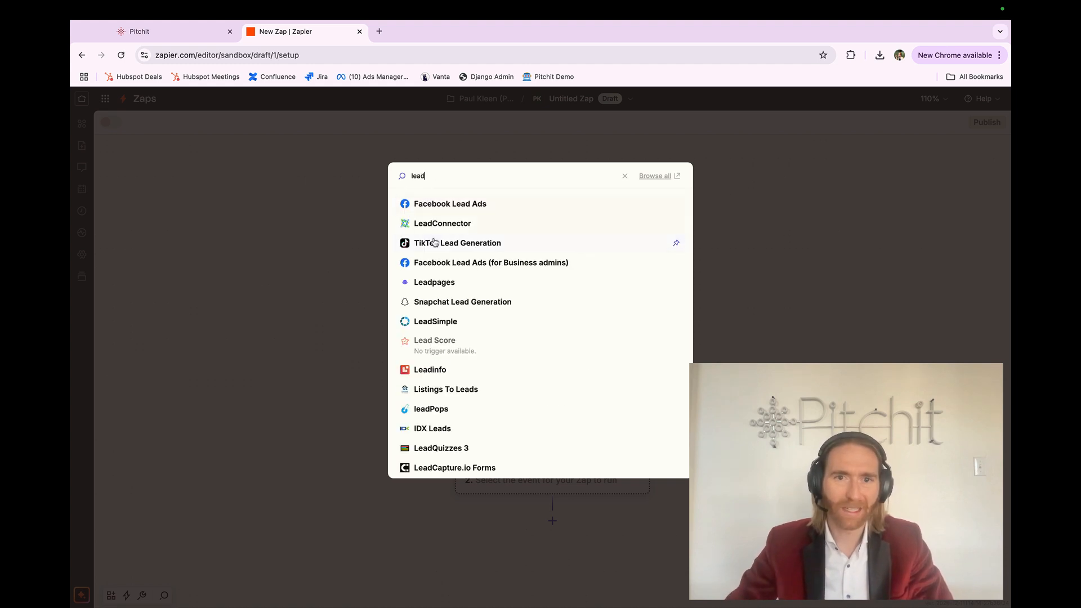
pyautogui.click(438, 227)
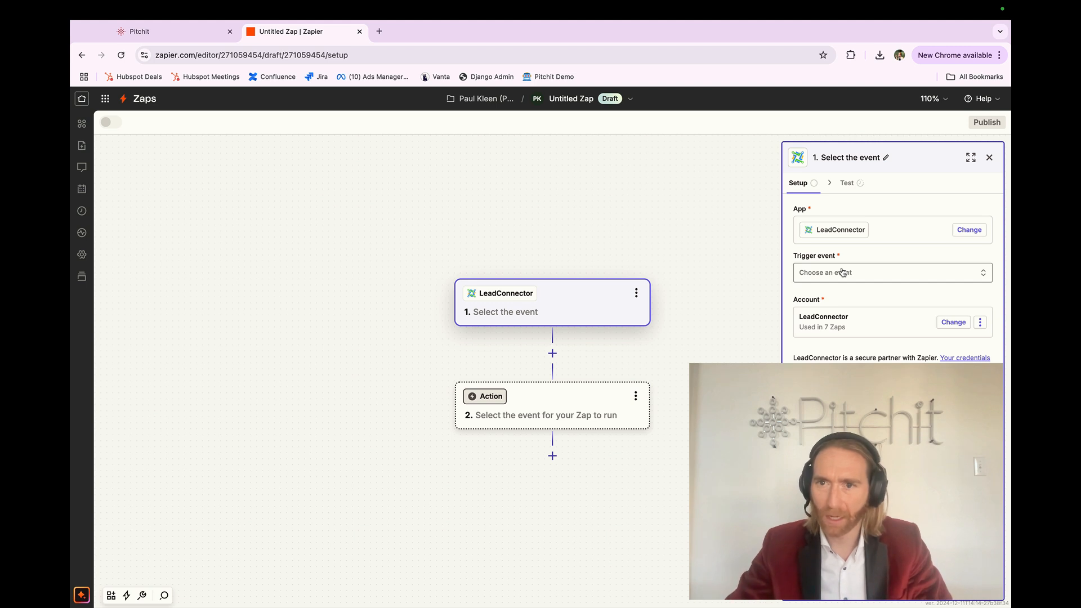
pyautogui.click(843, 273)
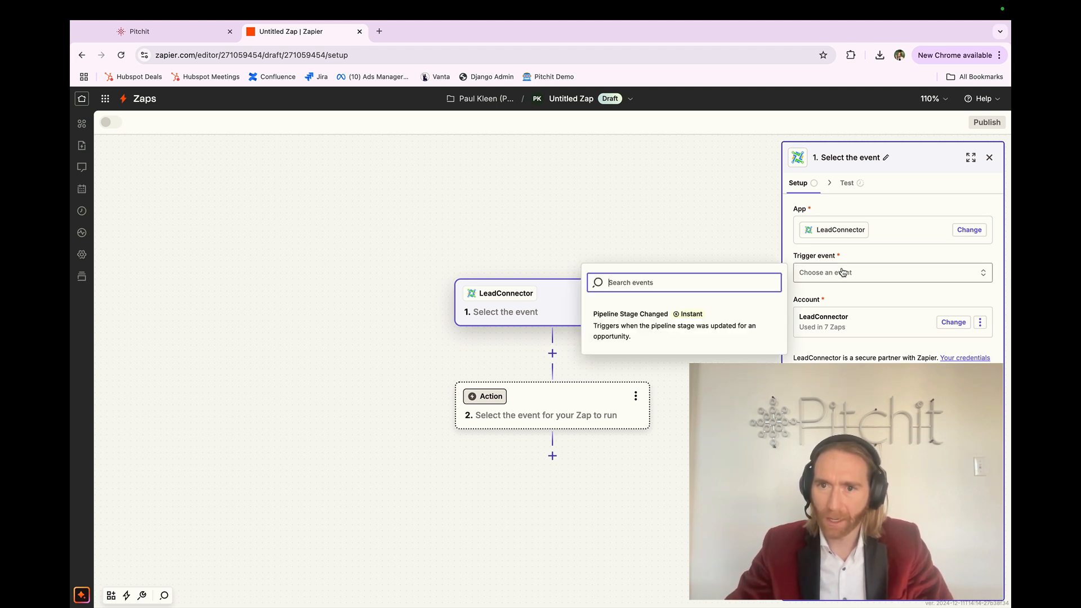
pyautogui.click(640, 321)
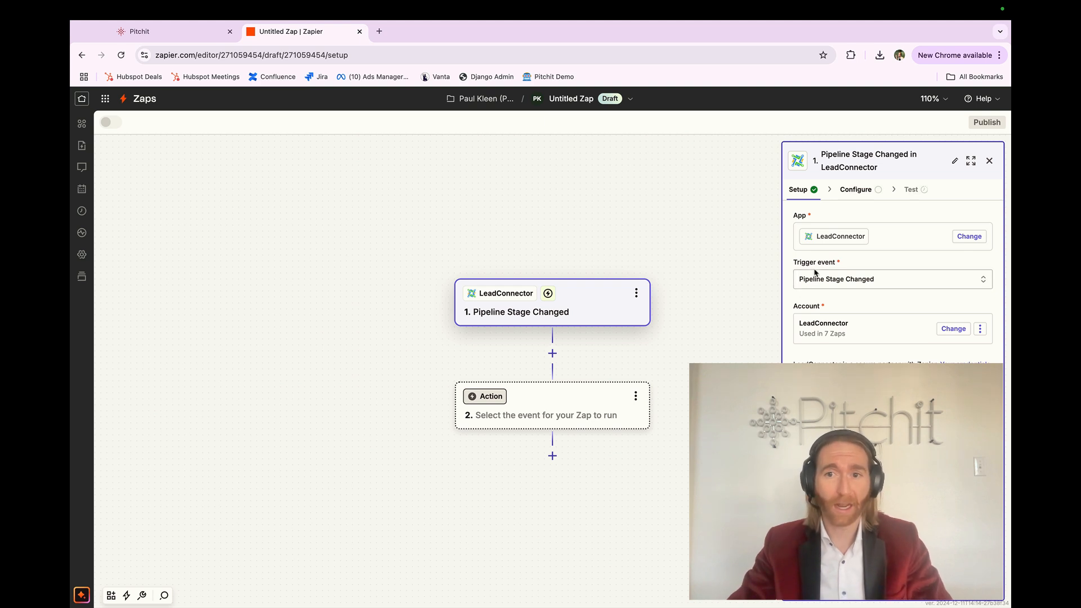
# View the API key form for connecting a new LeadConnector account and close it without entering a key.
pyautogui.click(817, 332)
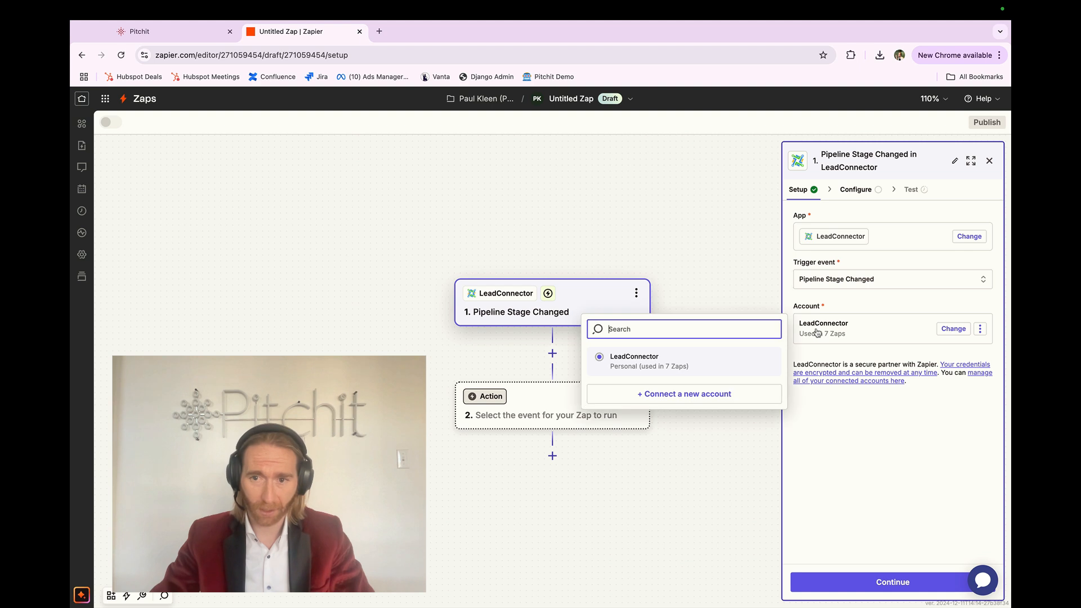
pyautogui.click(679, 394)
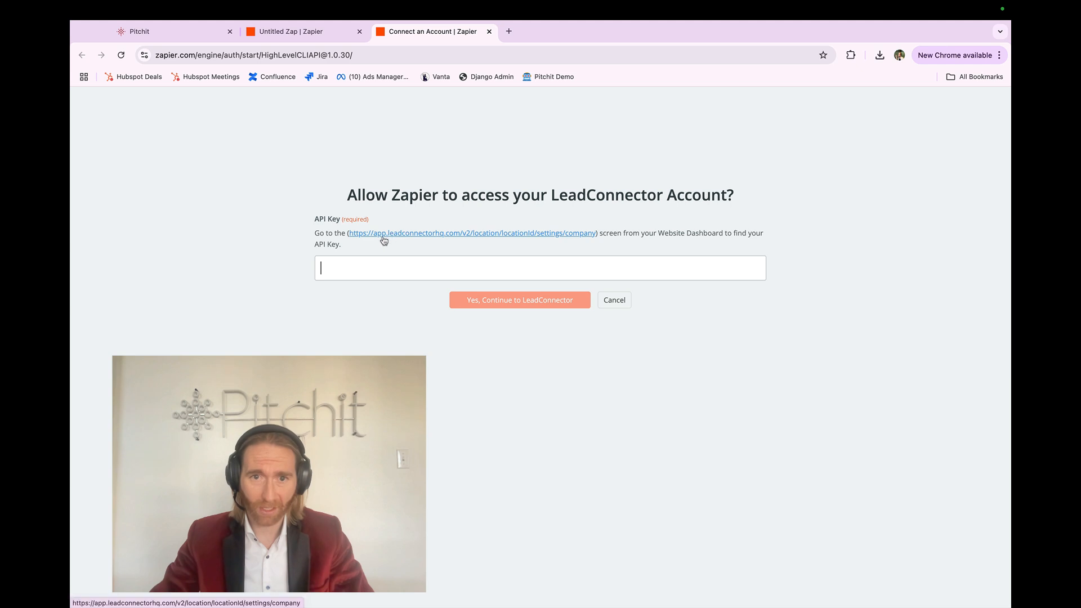
pyautogui.press('super+w')
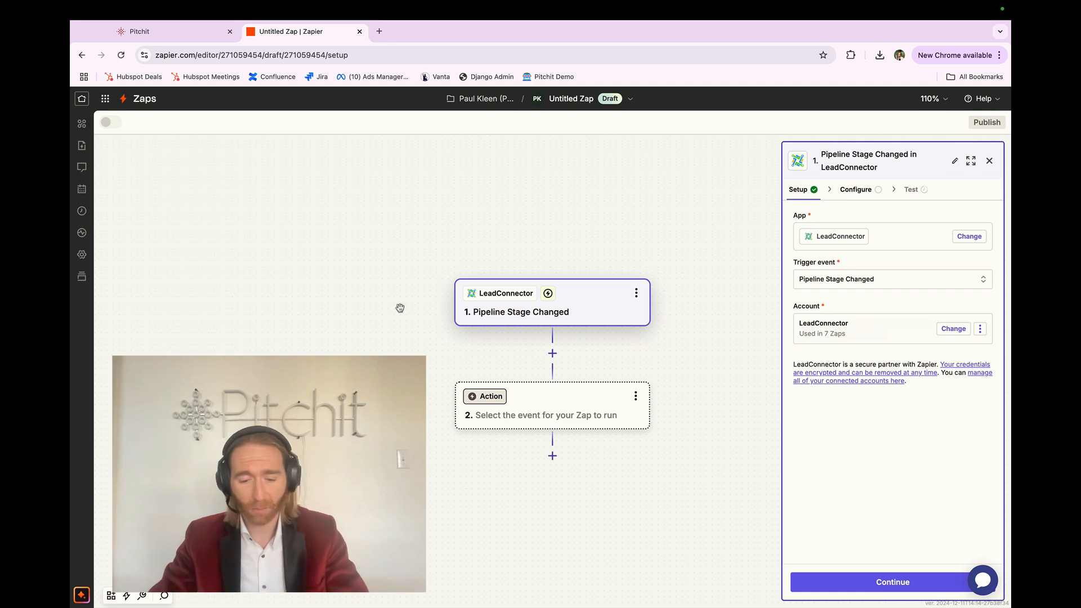
# Switch to HighLevel, change to the agency view and examine the API Keys page in the agency settings.
pyautogui.hotkey('ctrl', 'Right')
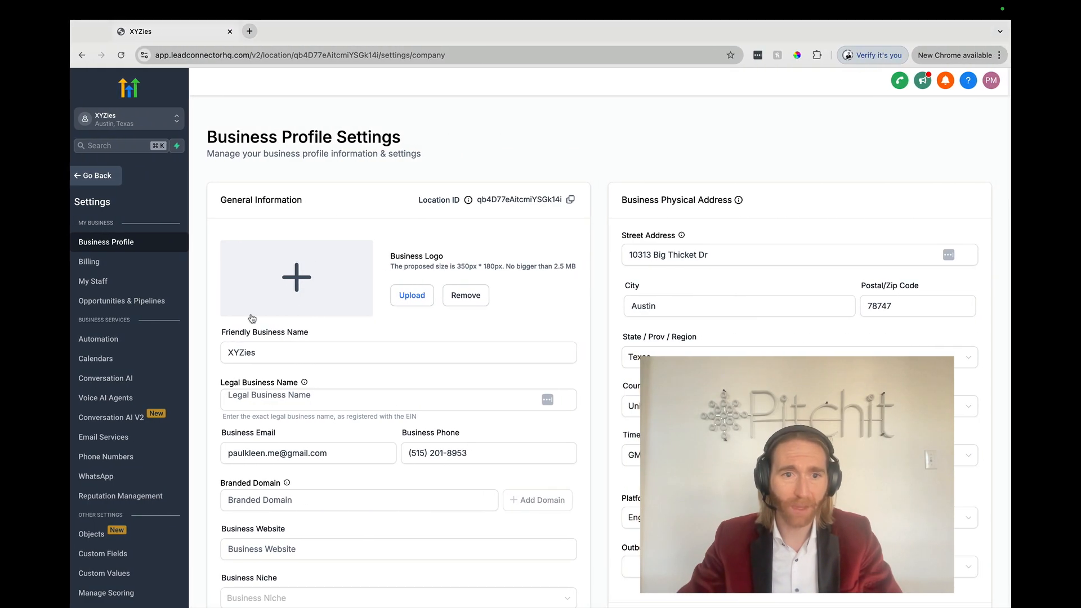
pyautogui.click(130, 119)
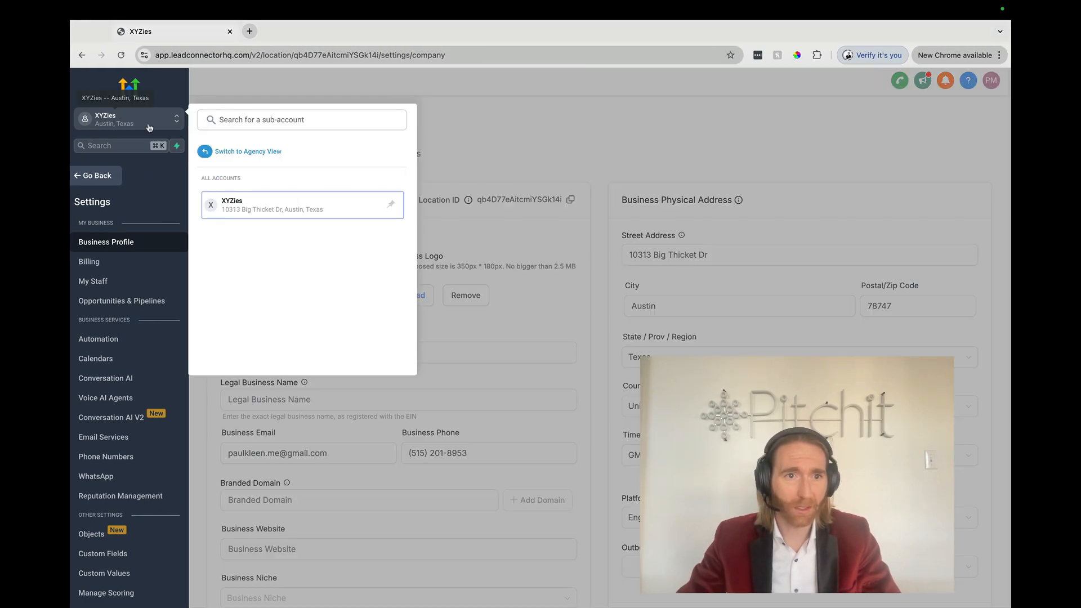
pyautogui.click(268, 150)
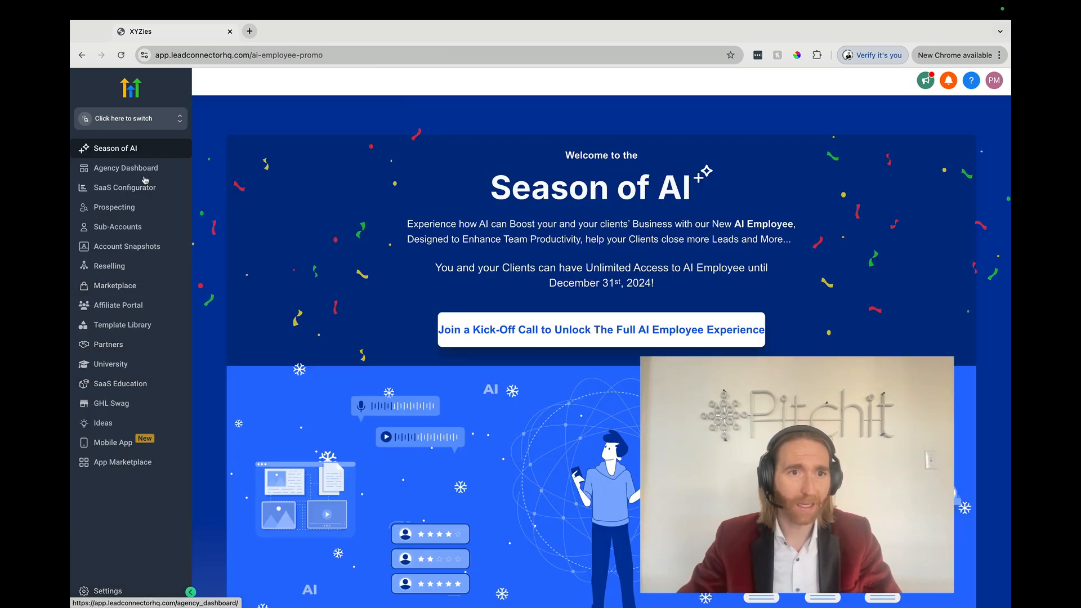
pyautogui.click(105, 592)
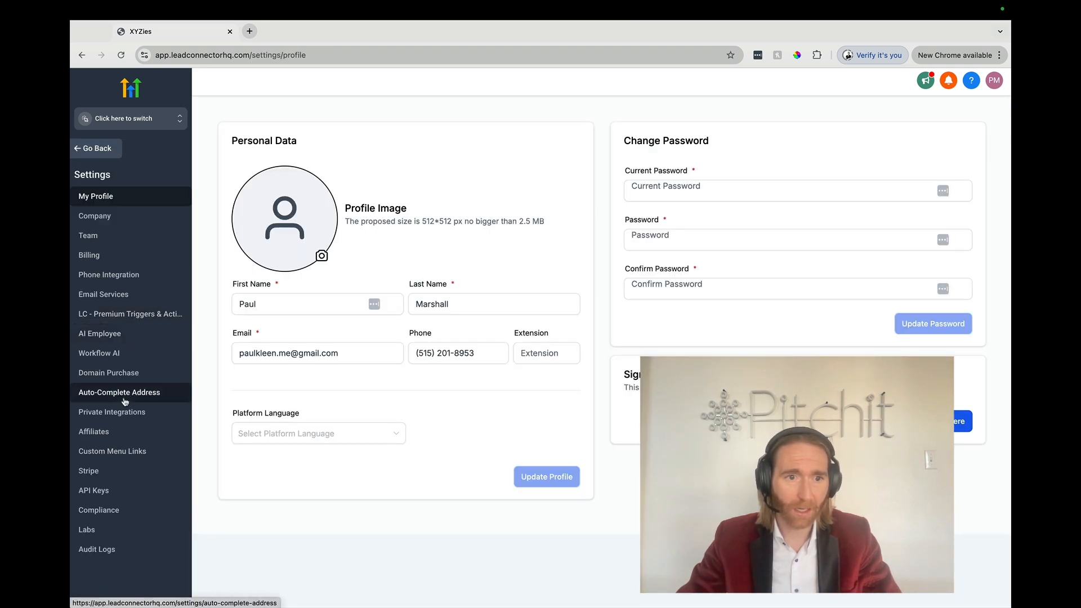
pyautogui.click(125, 489)
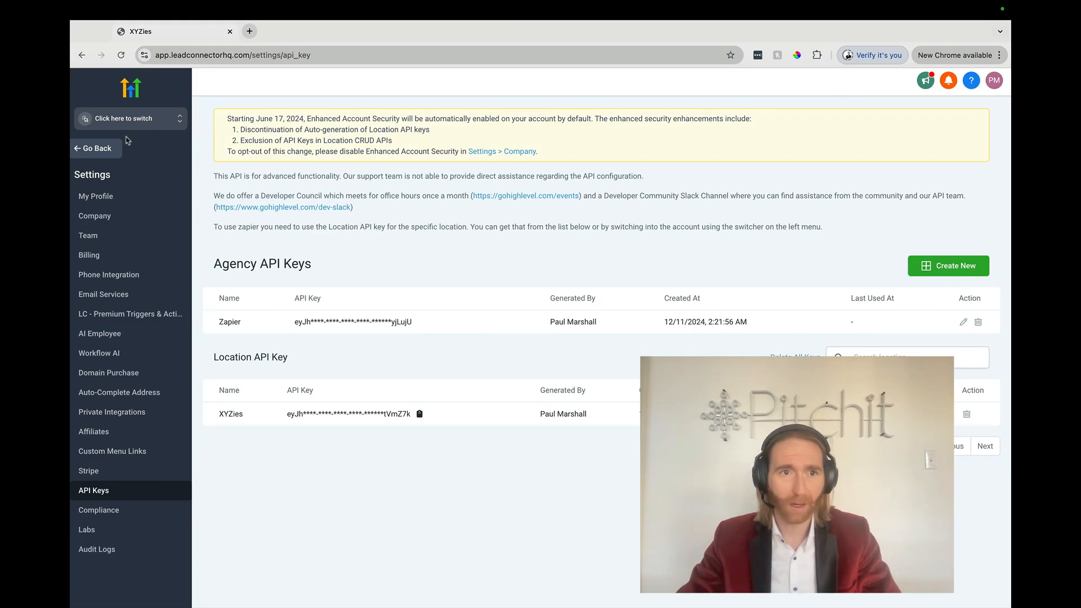
# Switch to the XYZies sub-account and copy its API key from the Business Profile settings.
pyautogui.click(113, 120)
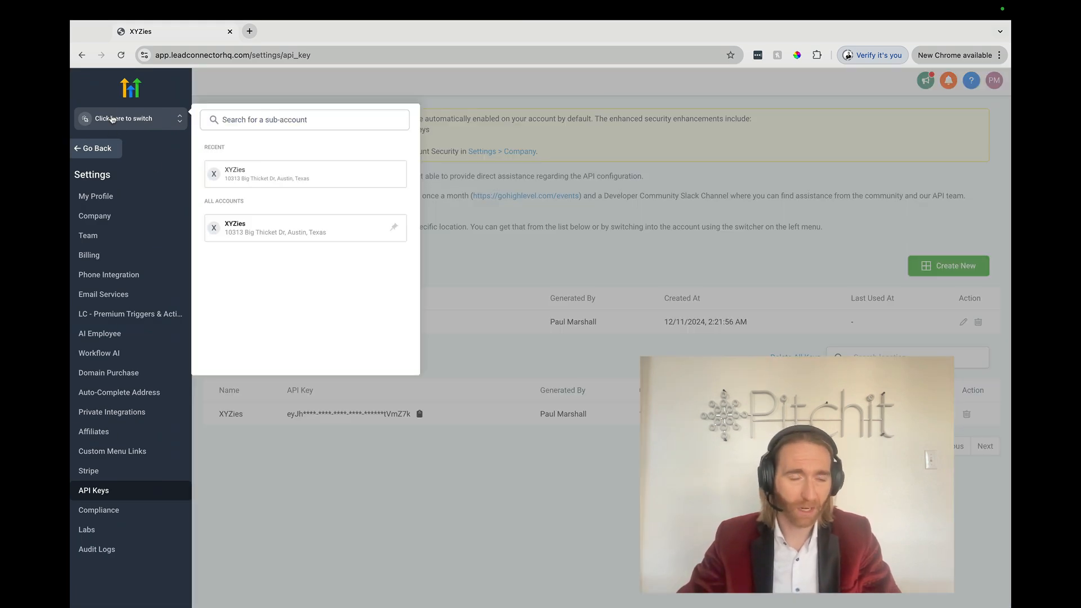
pyautogui.click(246, 226)
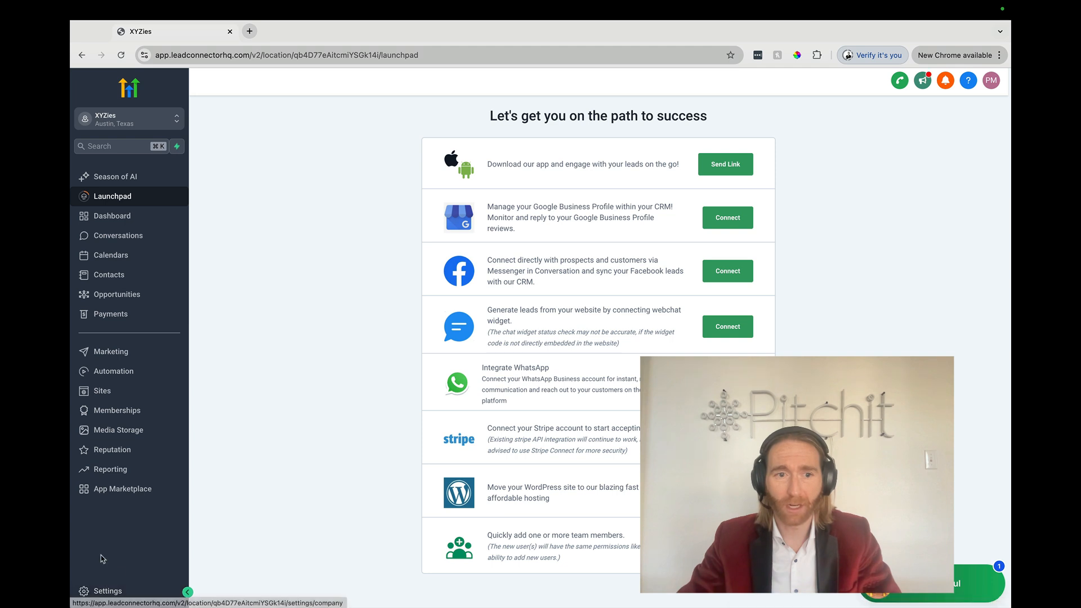
pyautogui.click(130, 596)
pyautogui.scroll(-4, 74, 468)
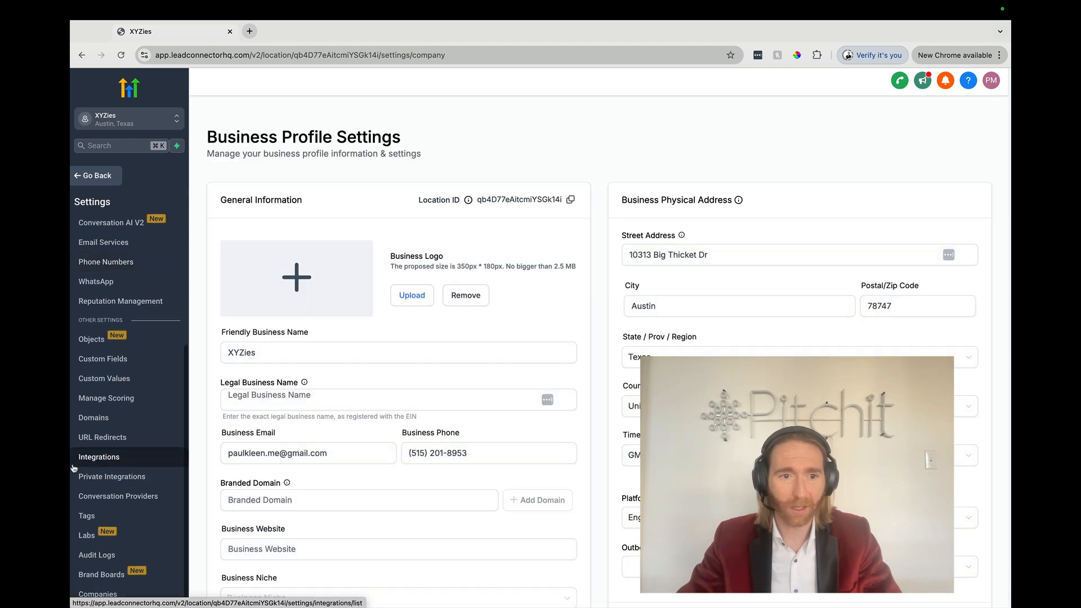
pyautogui.scroll(4, 74, 468)
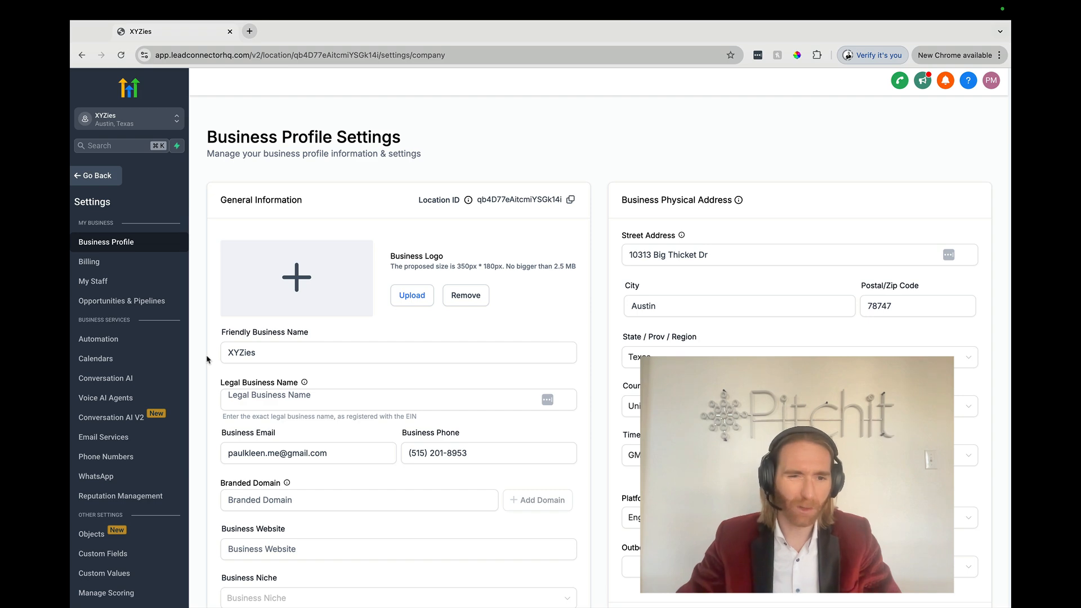
pyautogui.scroll(-3, 206, 359)
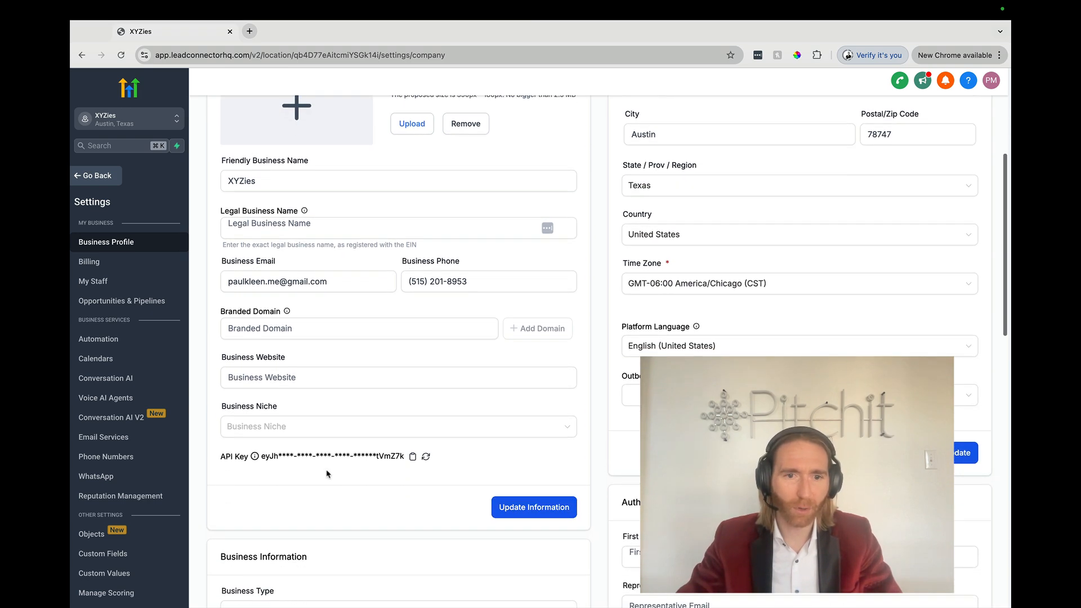
pyautogui.click(413, 457)
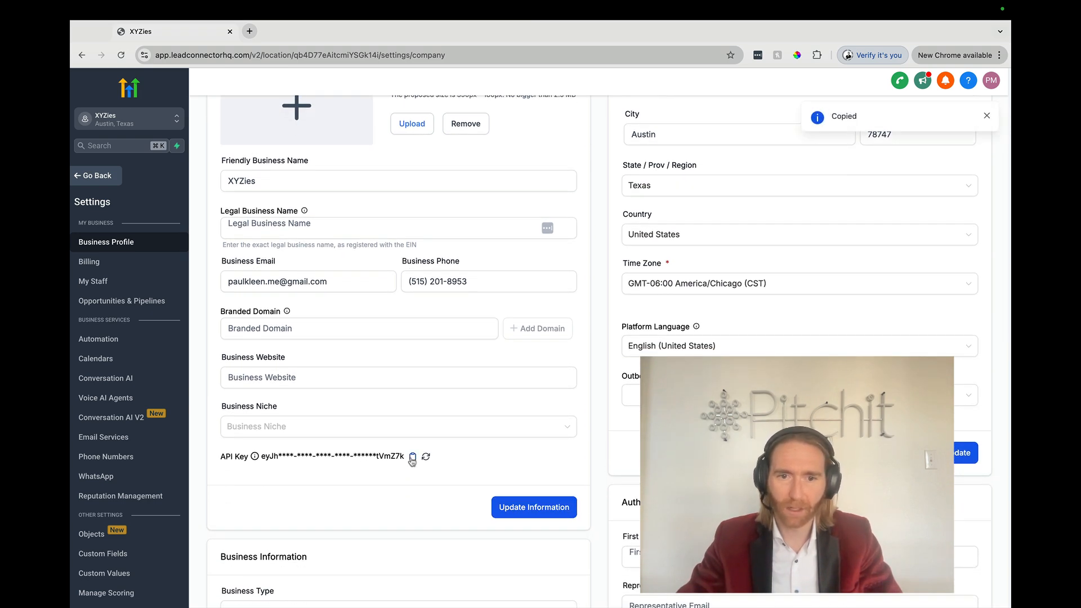
pyautogui.scroll(3, 314, 416)
# Return to Zapier, proceed to the trigger's configuration and set In Pipeline to Test Pipeline.
pyautogui.hotkey('ctrl', 'Left')
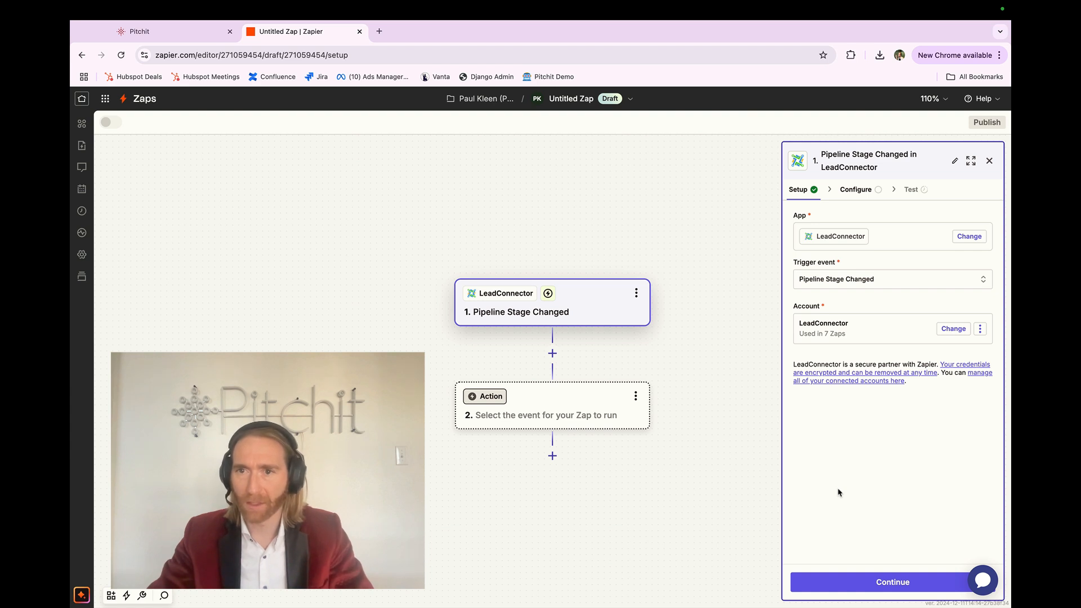
pyautogui.click(854, 584)
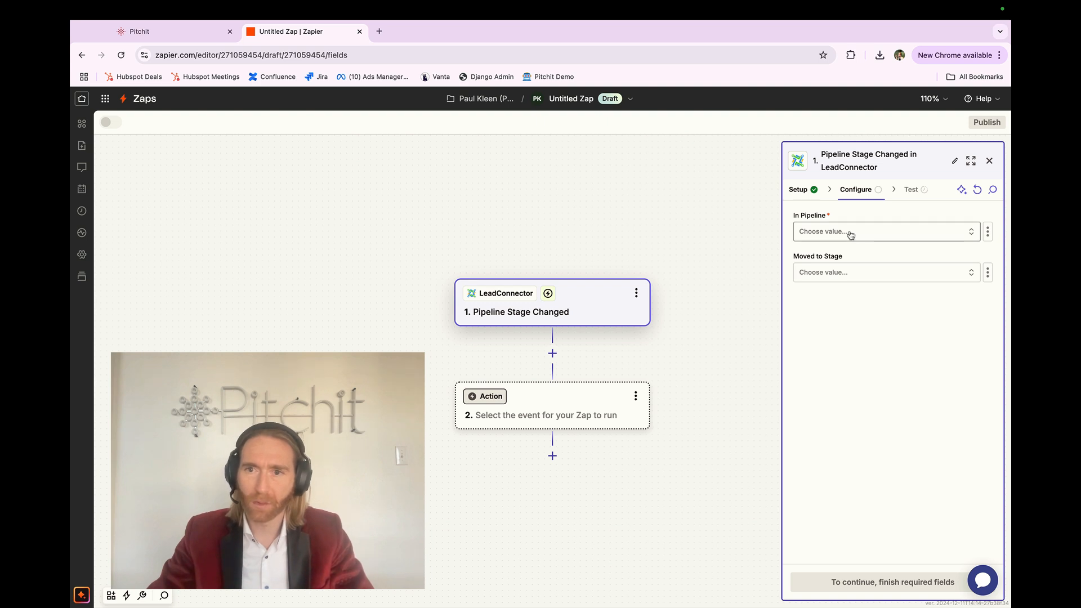
pyautogui.click(813, 236)
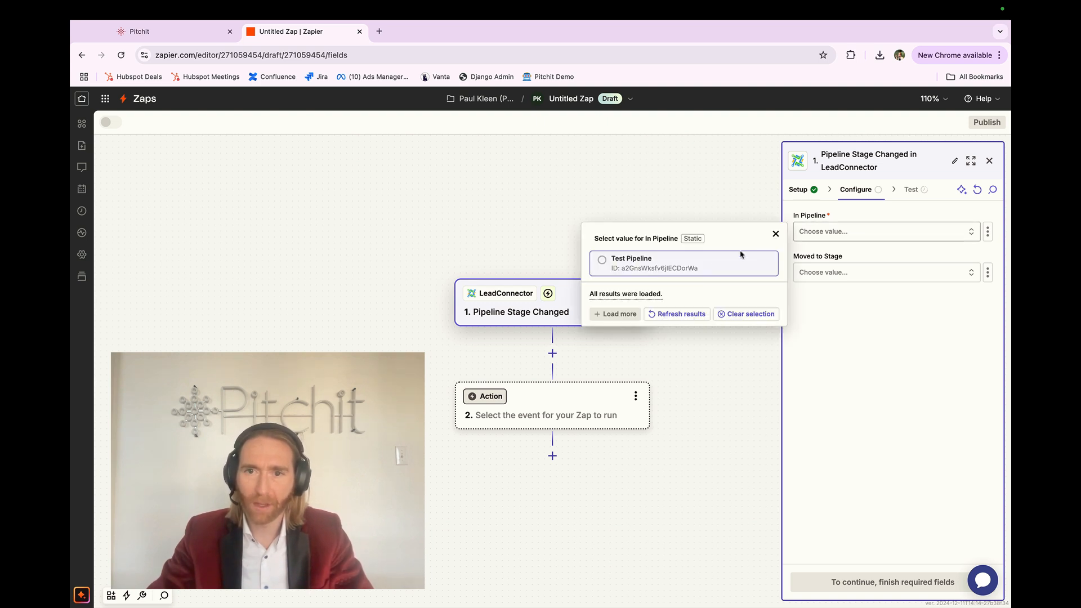
pyautogui.click(712, 265)
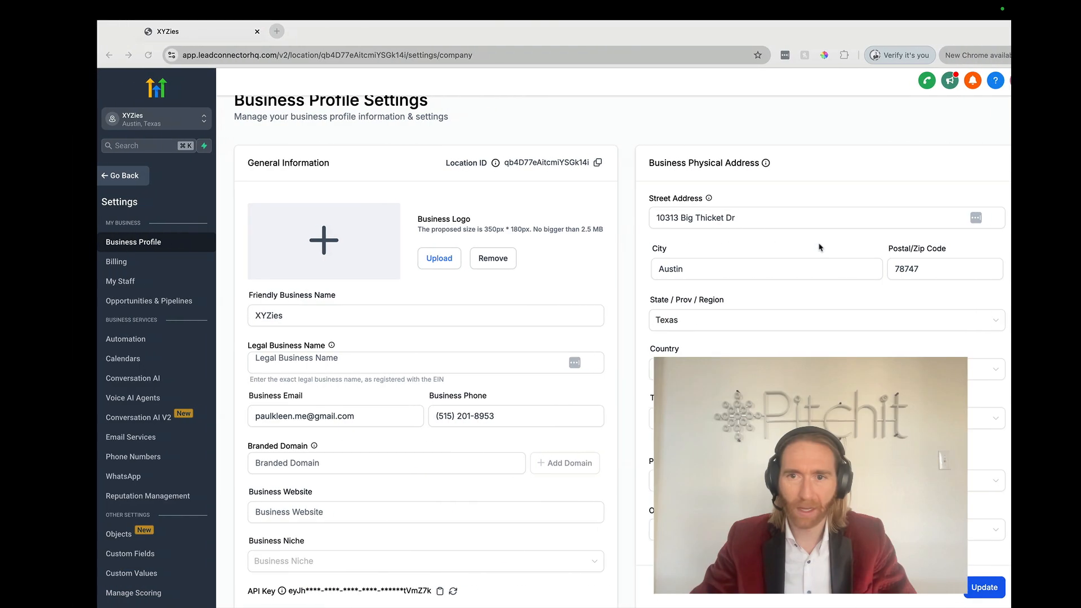
# In HighLevel's Opportunities section, look at the list of pipelines and return to the opportunities overview.
pyautogui.click(93, 176)
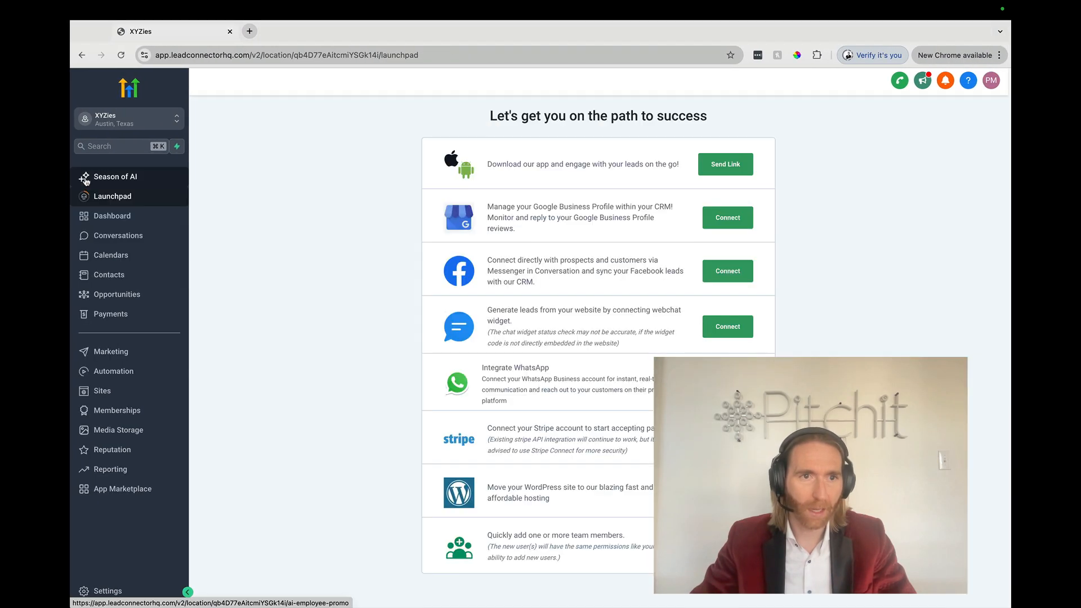
pyautogui.click(111, 298)
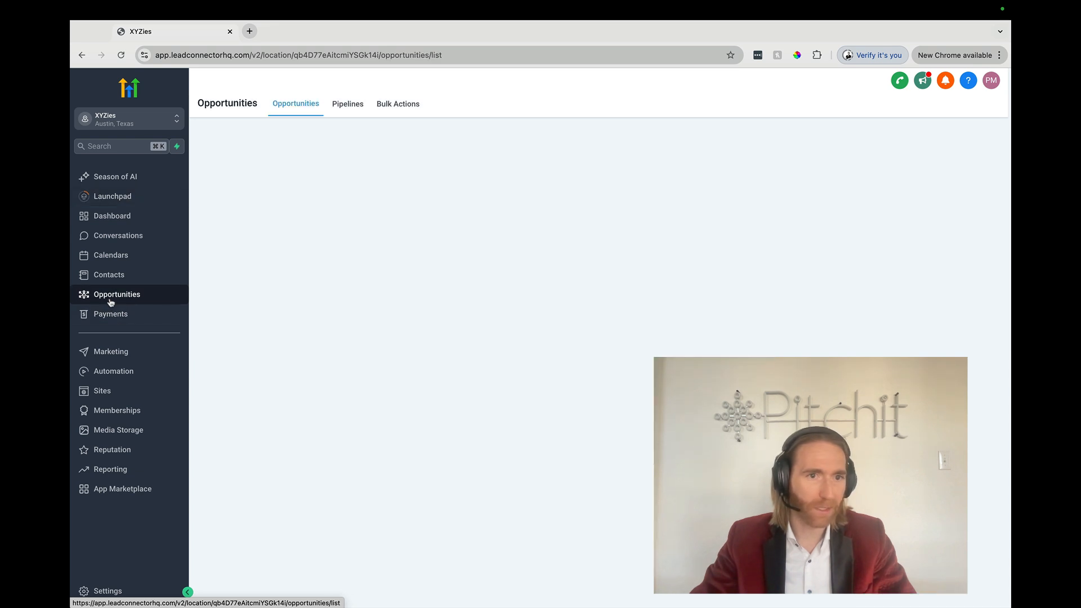
pyautogui.click(346, 109)
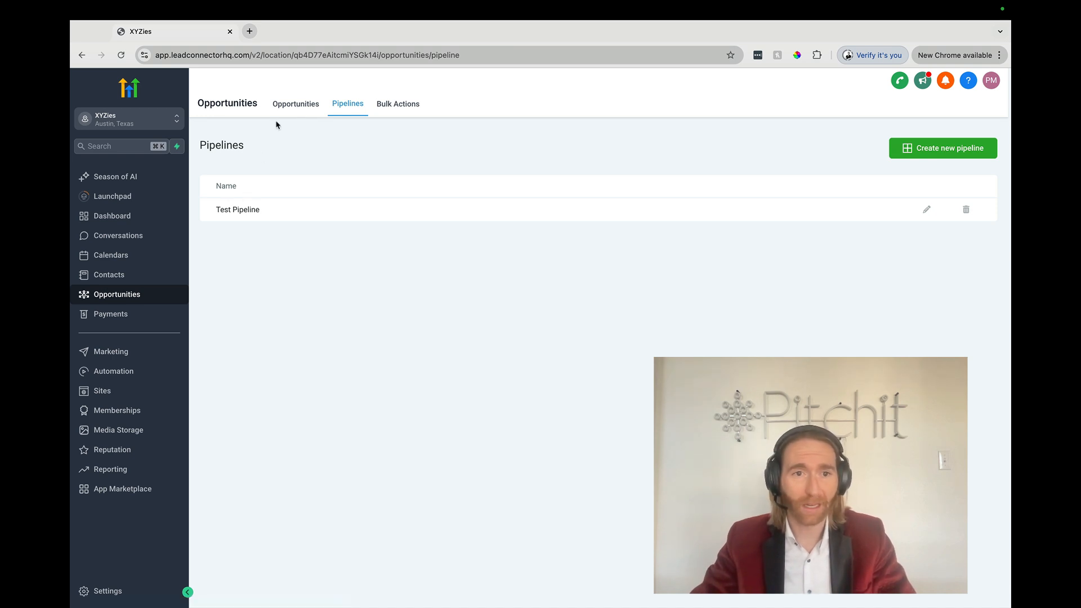
pyautogui.click(287, 104)
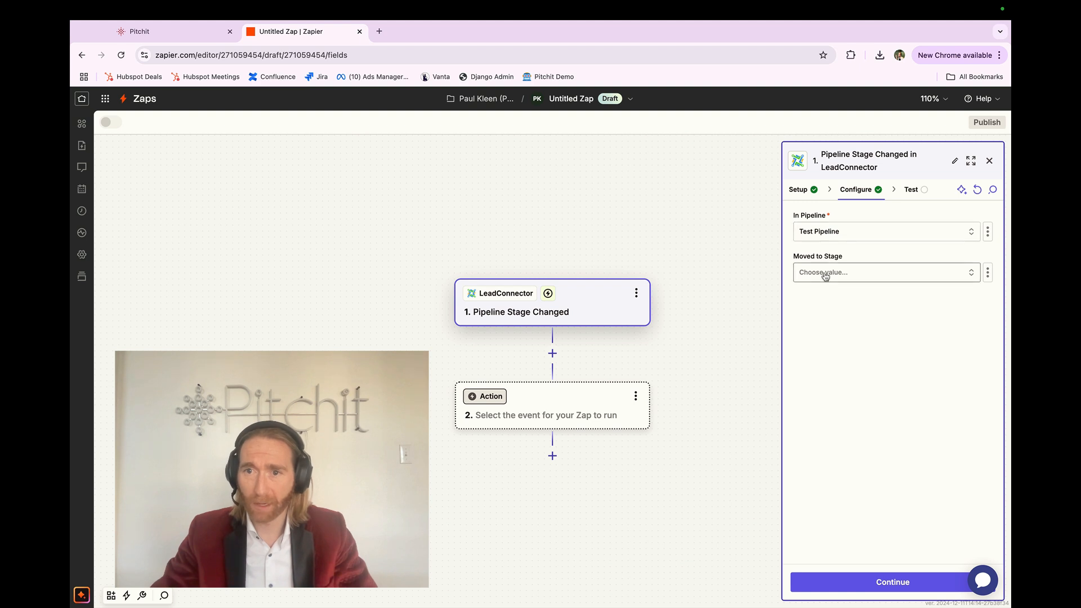
# Set the trigger's Moved to Stage field to Stage 1 and proceed to the trigger test.
pyautogui.click(825, 274)
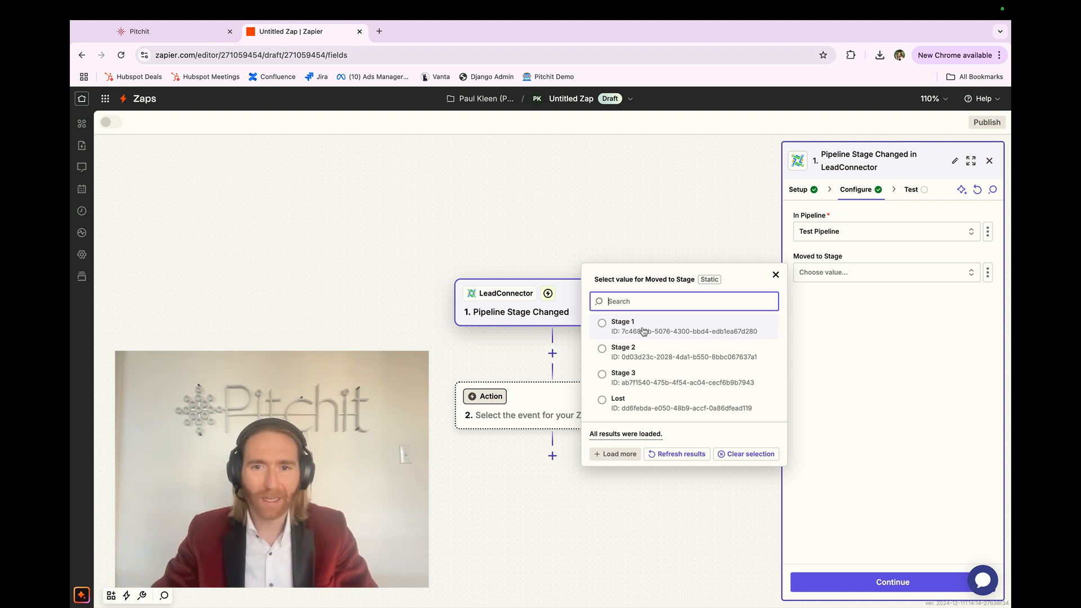
pyautogui.click(643, 330)
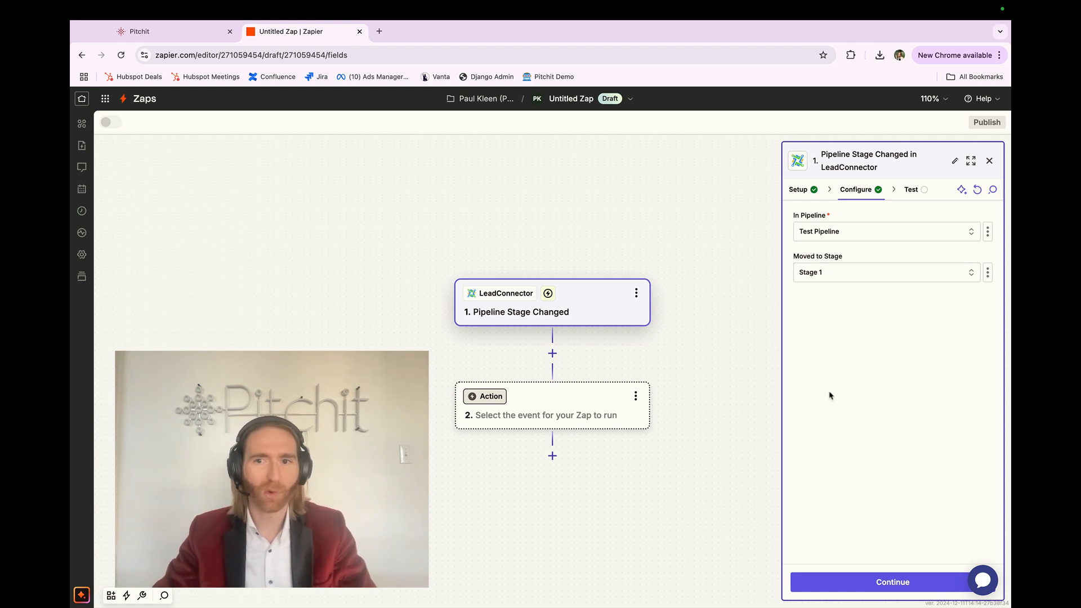
pyautogui.click(863, 587)
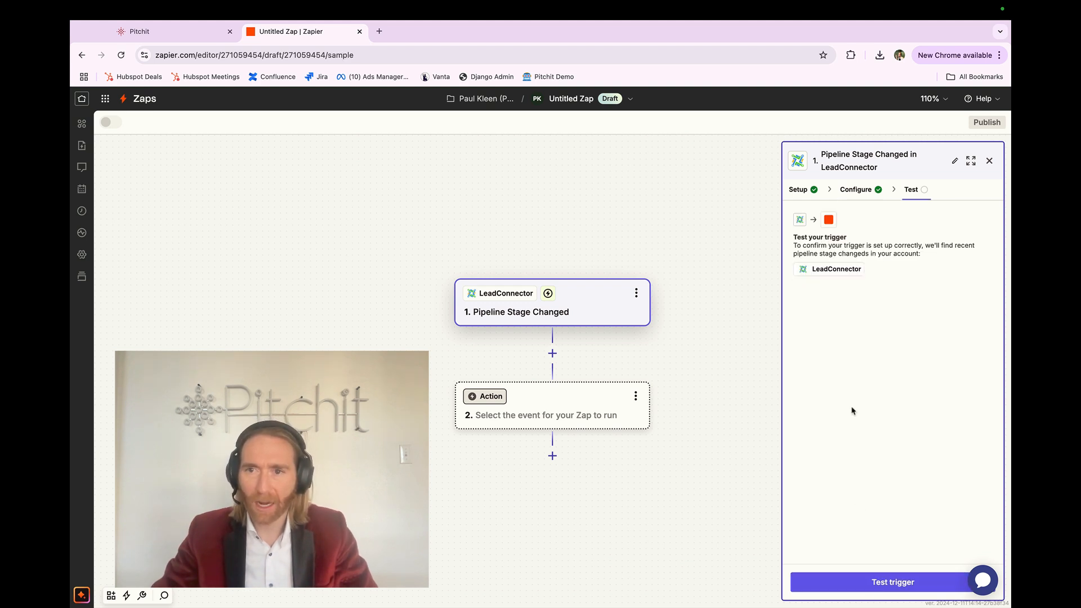
# Switch to HighLevel and start a new Stage 1 opportunity in Test Pipeline with an existing contact as the primary contact.
pyautogui.hotkey('ctrl', 'Right')
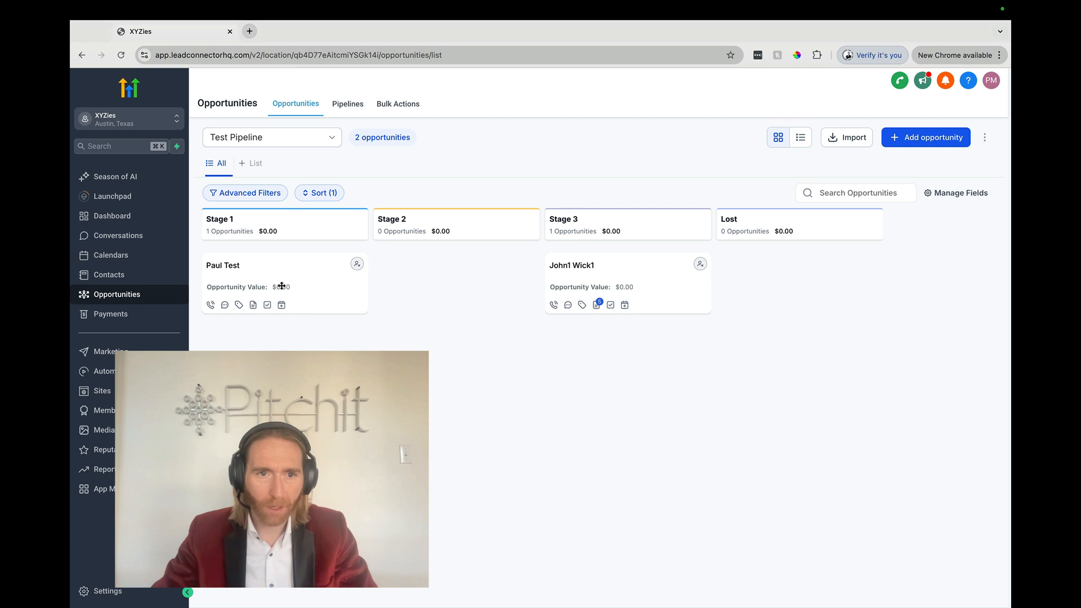
pyautogui.click(913, 138)
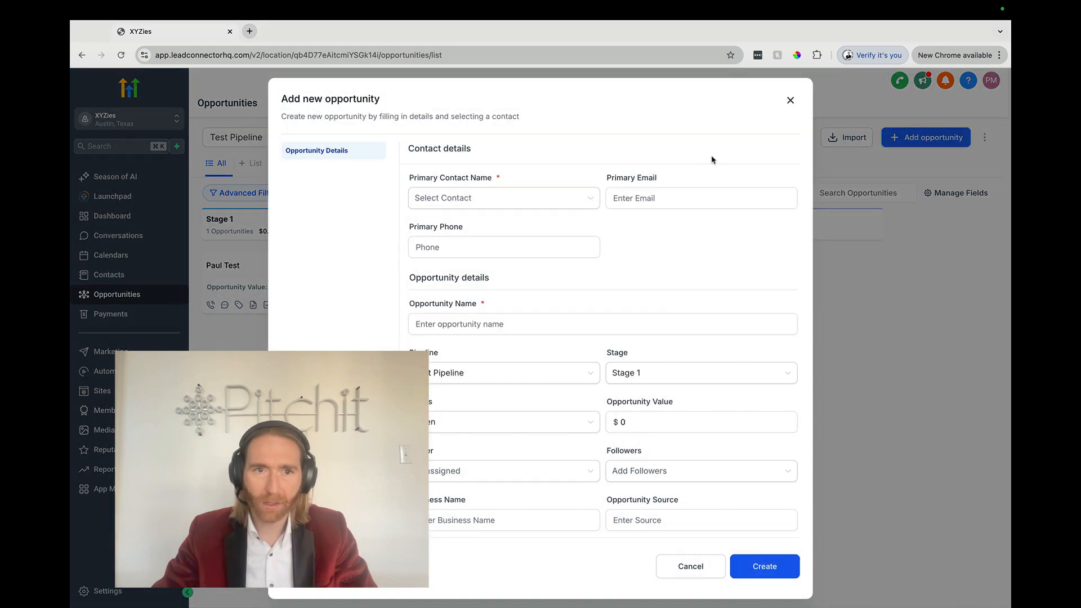
pyautogui.click(453, 197)
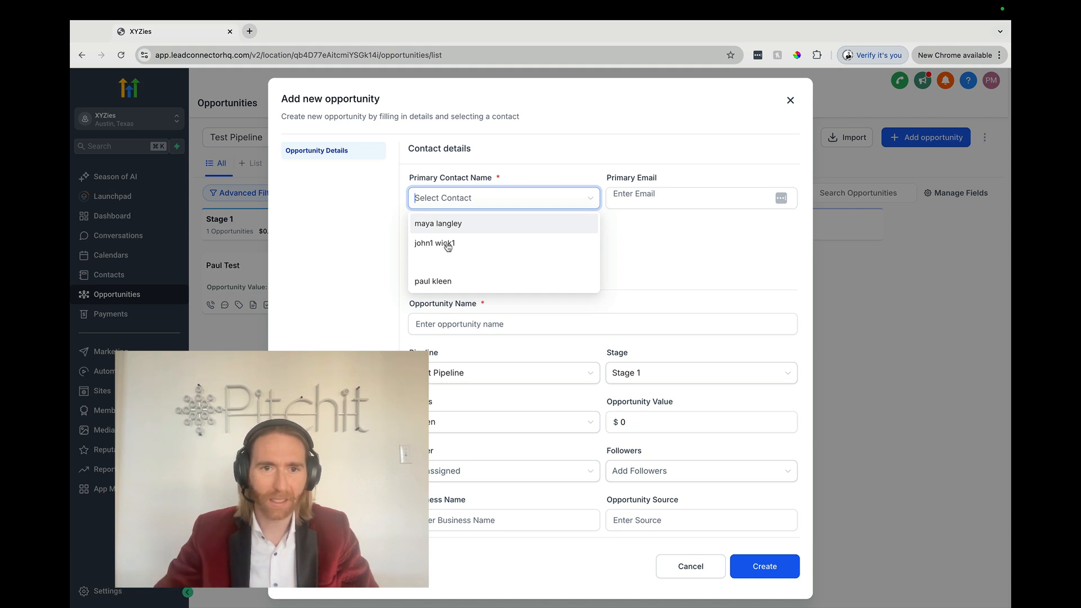
pyautogui.click(442, 280)
pyautogui.scroll(-1, 443, 277)
pyautogui.scroll(-2, 444, 277)
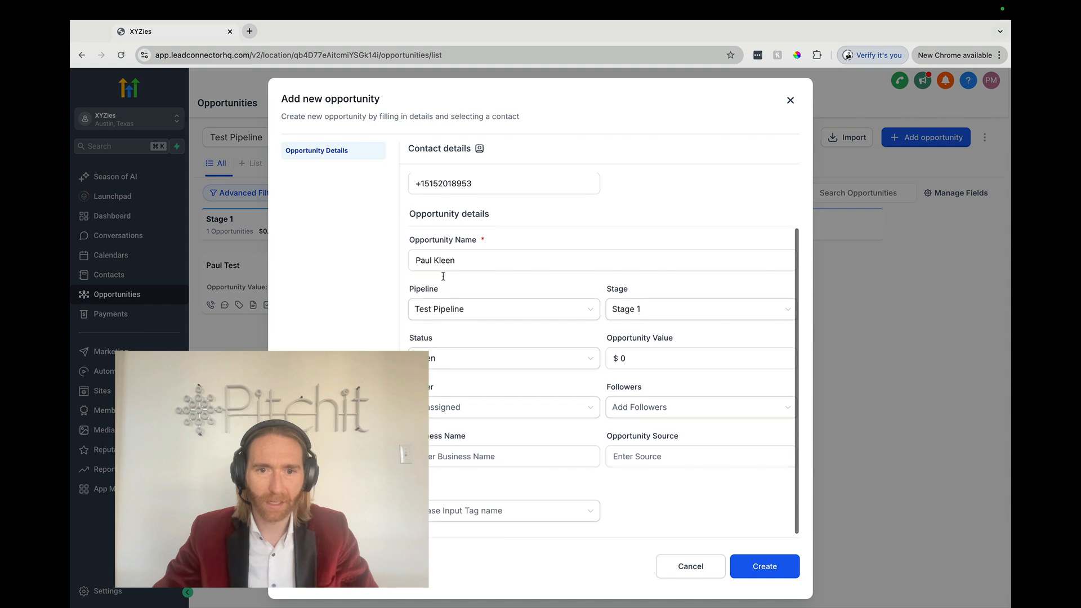
pyautogui.scroll(3, 438, 299)
pyautogui.scroll(-1, 437, 299)
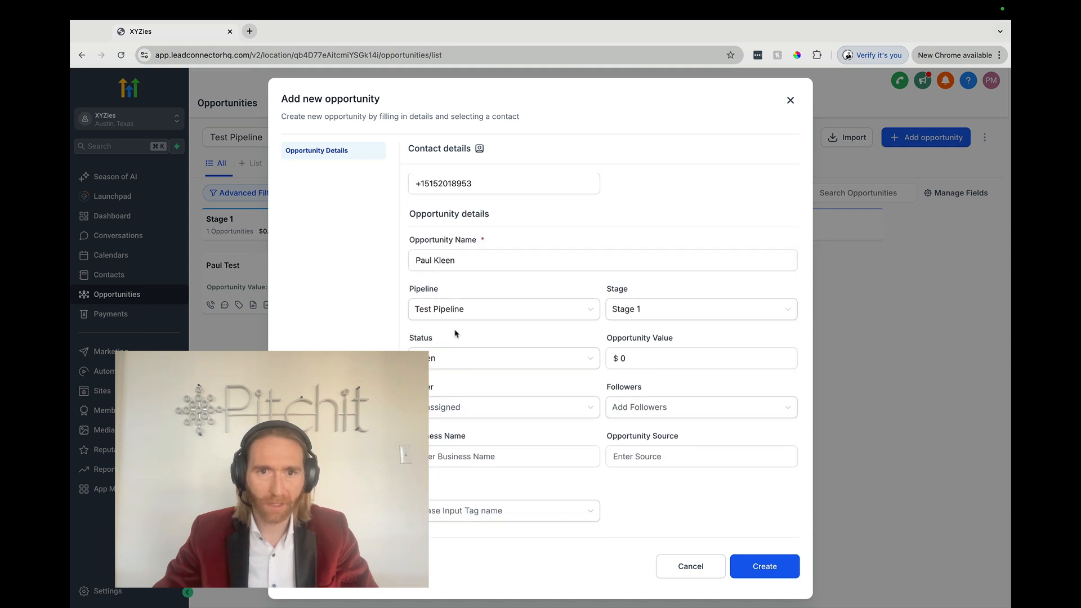
# Name the opportunity Pitchit Test Deal and try to create it with the selected contact.
pyautogui.doubleClick(468, 260)
pyautogui.press('BackSpace')
pyautogui.press('BackSpace')
pyautogui.press('BackSpace')
pyautogui.press('BackSpace')
pyautogui.press('BackSpace')
pyautogui.press('BackSpace')
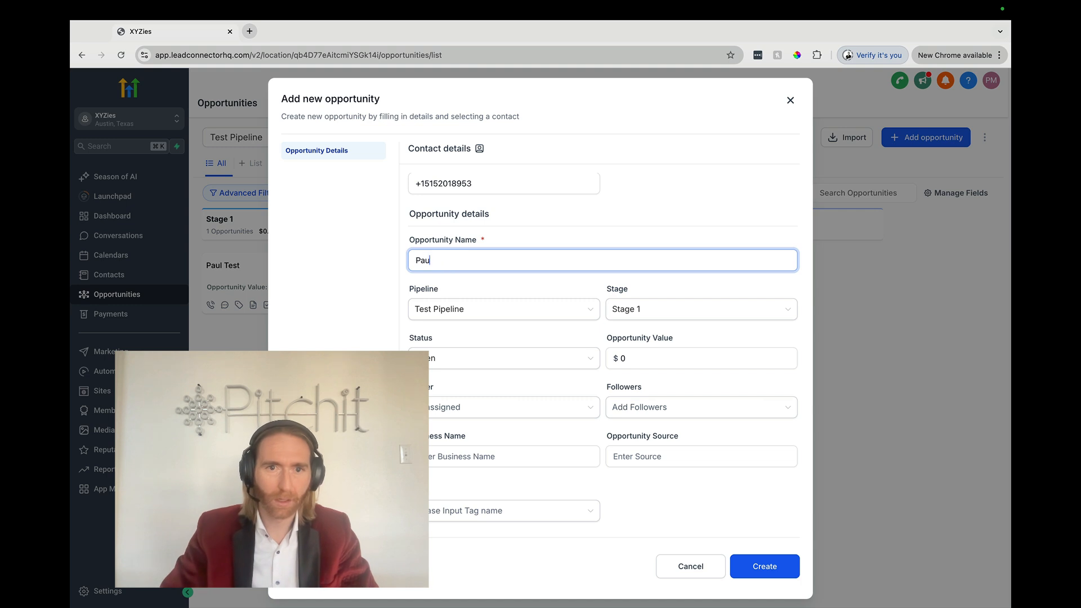
pyautogui.write('Pitchit T')
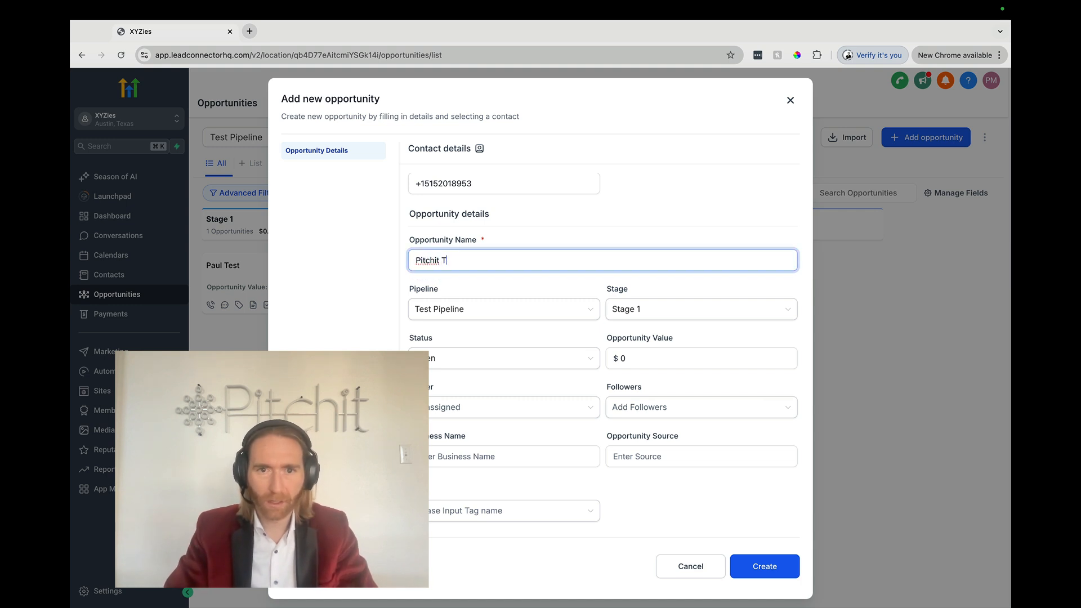
pyautogui.write('est Deal')
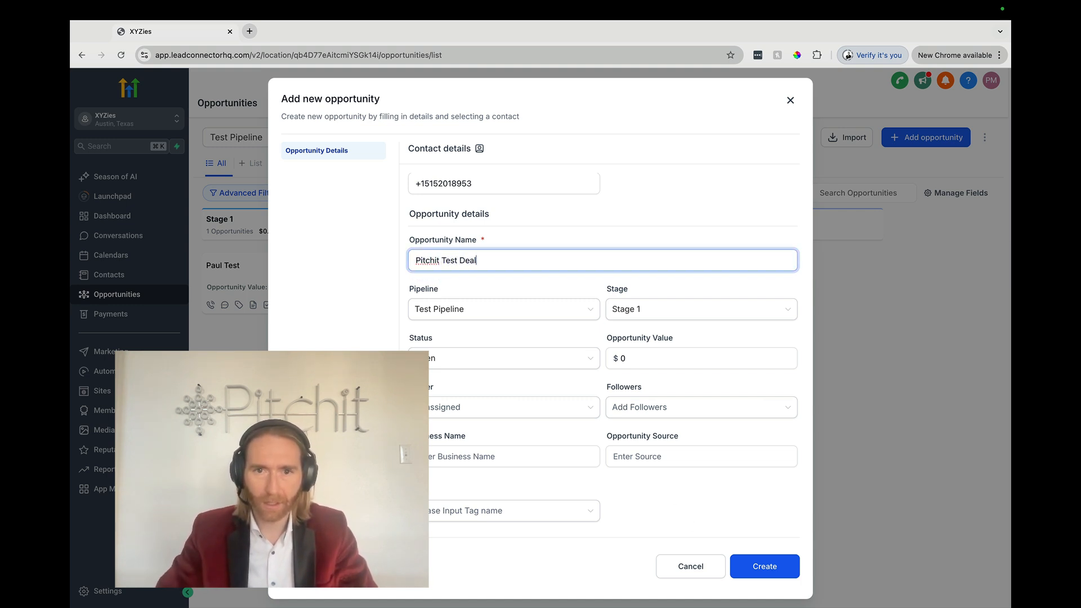
pyautogui.click(766, 566)
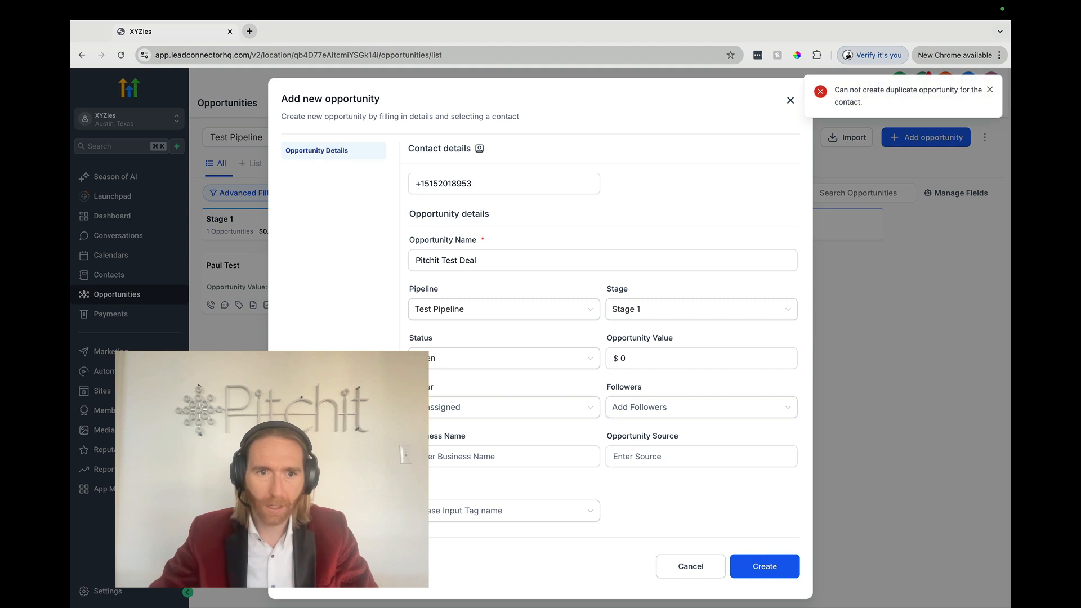
# Replace the primary contact with a newly created one by first name, then create the opportunity and close its details.
pyautogui.click(993, 91)
pyautogui.scroll(2, 454, 269)
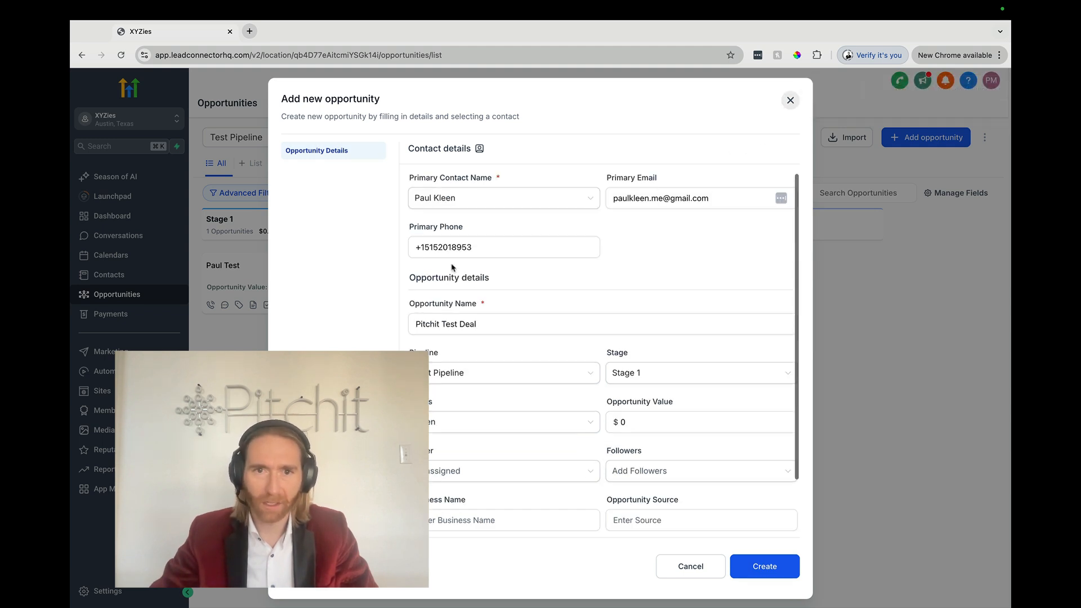
pyautogui.click(450, 198)
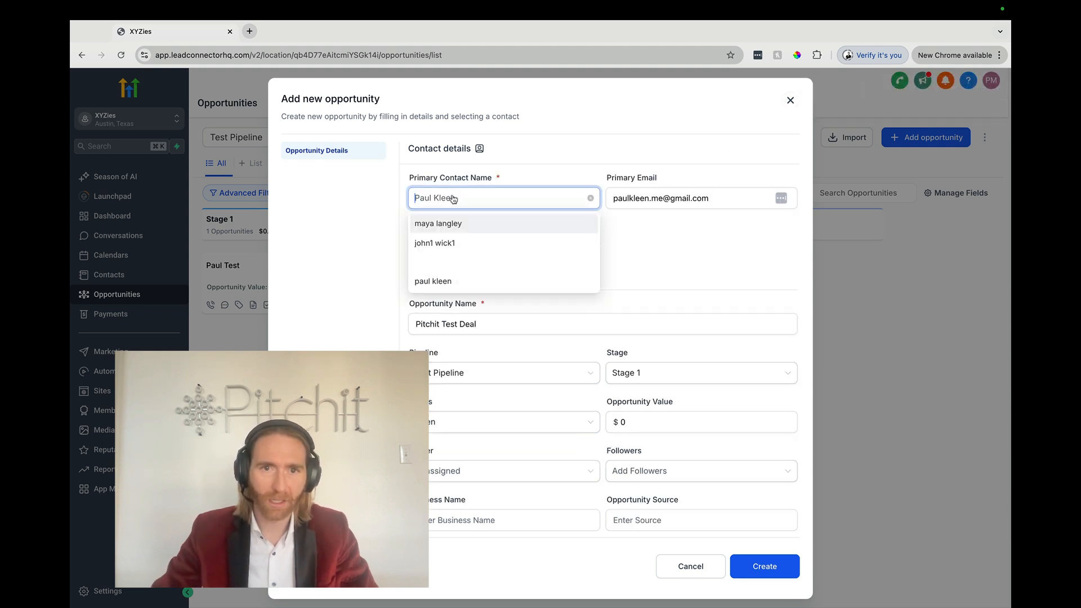
pyautogui.write('Mike Jon')
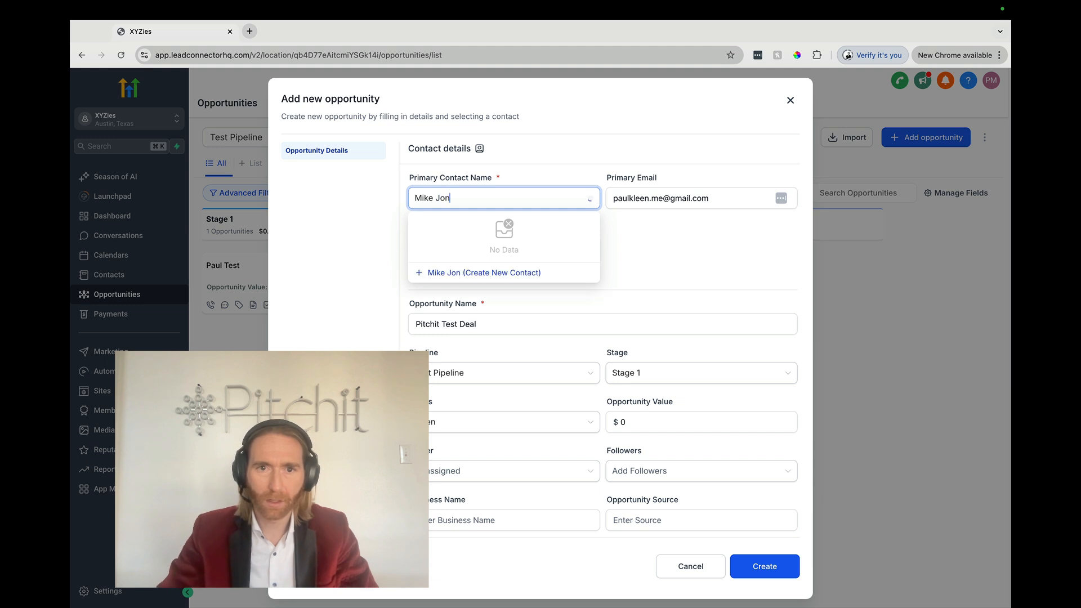
pyautogui.press('BackSpace')
pyautogui.press('BackSpace')
pyautogui.press('BackSpace')
pyautogui.press('BackSpace')
pyautogui.click(452, 273)
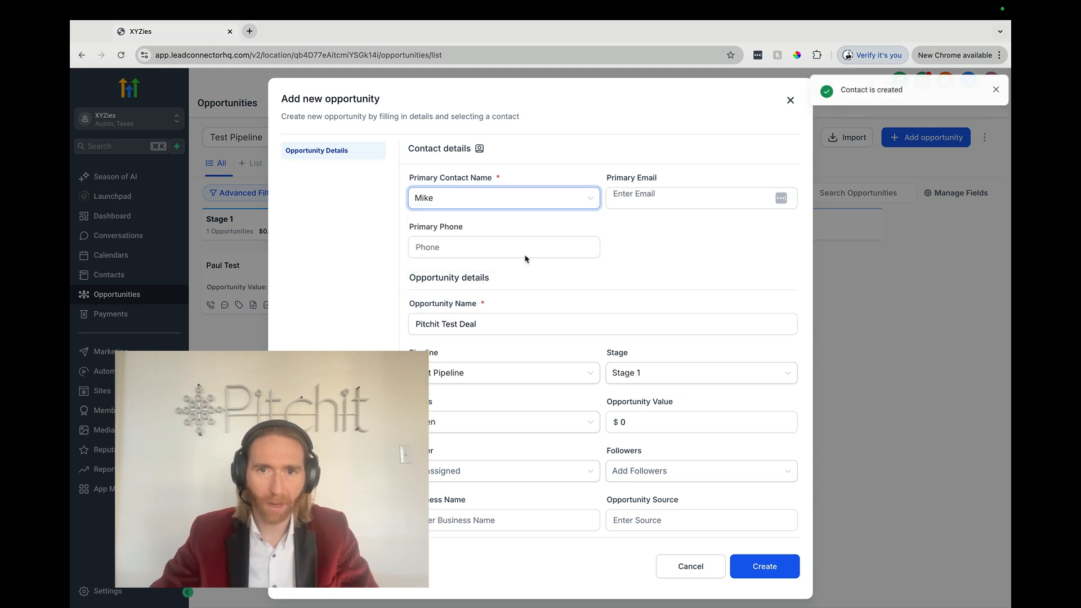
pyautogui.click(760, 580)
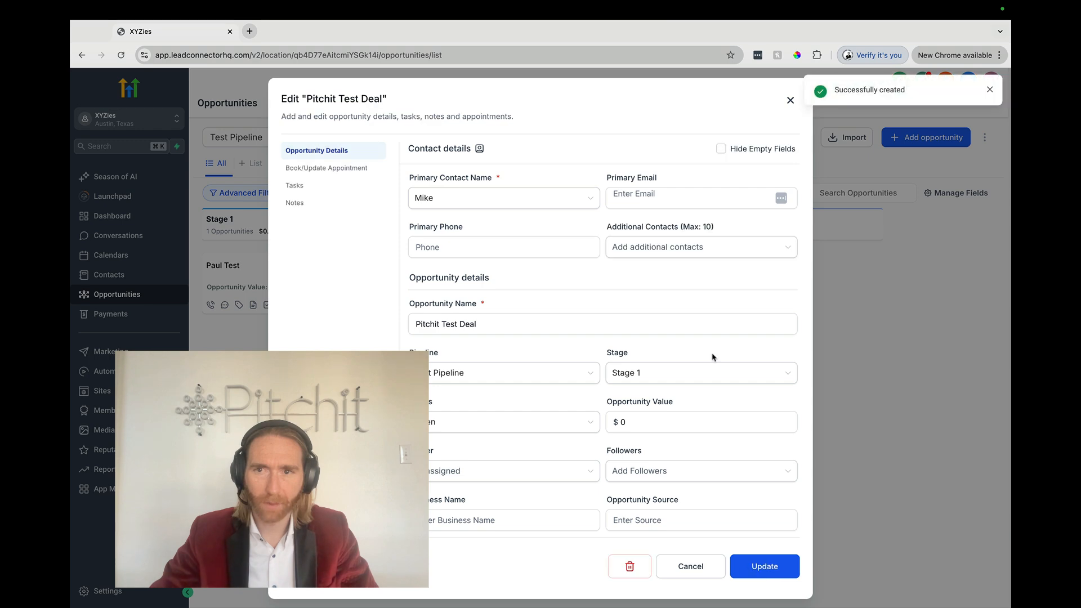
pyautogui.click(791, 100)
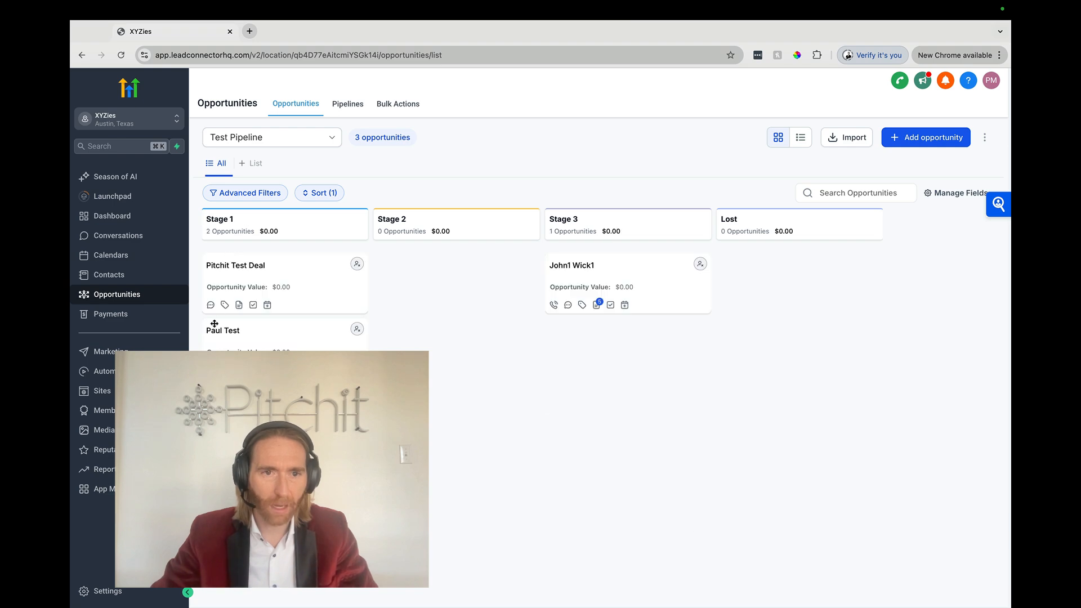
# Switch to Zapier, test the trigger and find new records, inspecting the details of Pipeline Stage changed A and B.
pyautogui.hotkey('ctrl', 'Left')
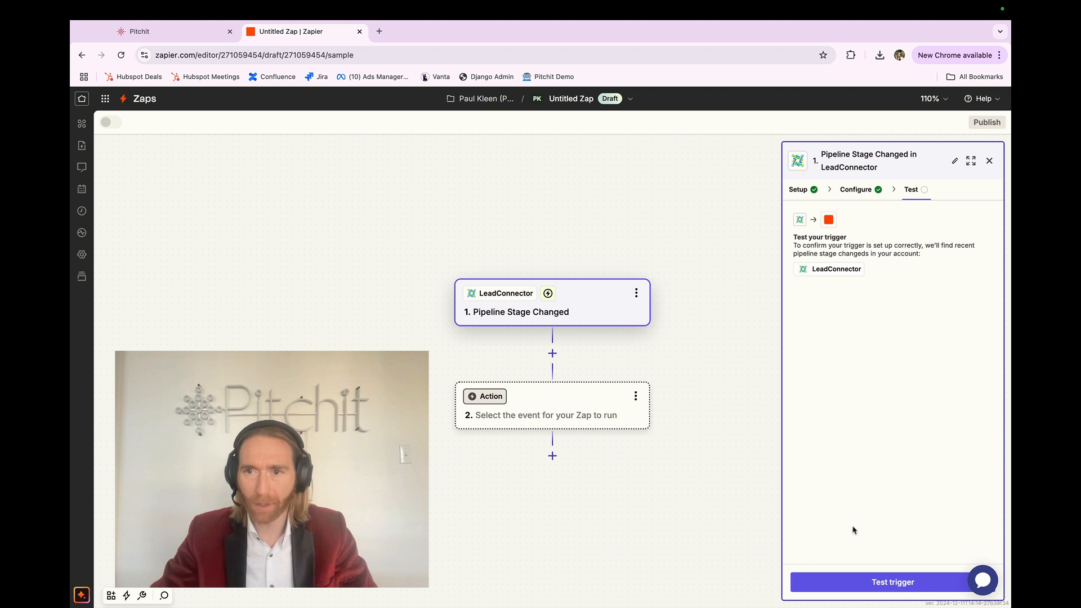
pyautogui.click(864, 580)
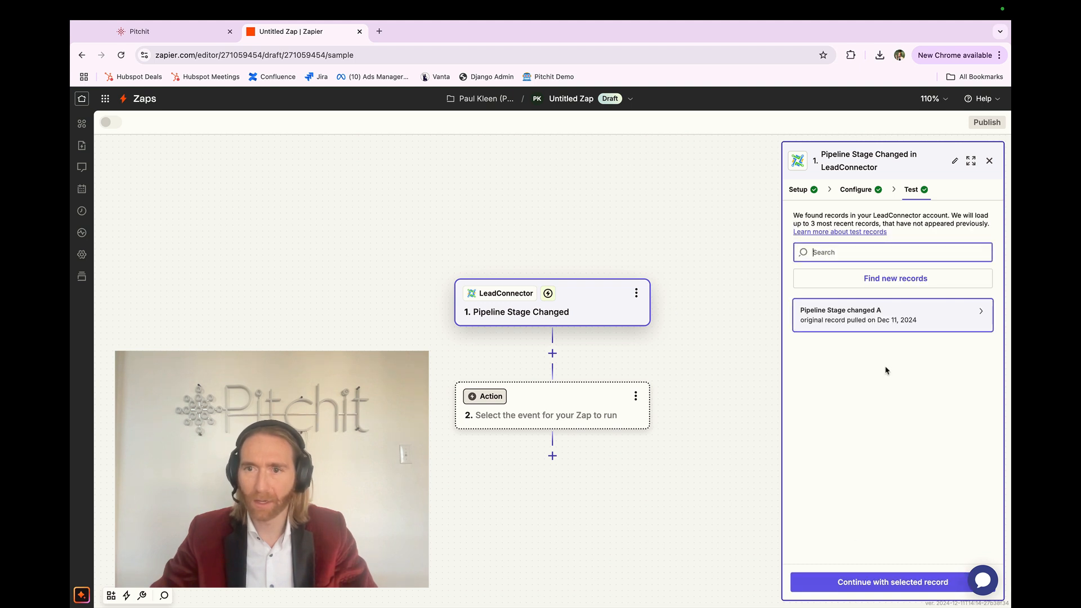
pyautogui.click(867, 309)
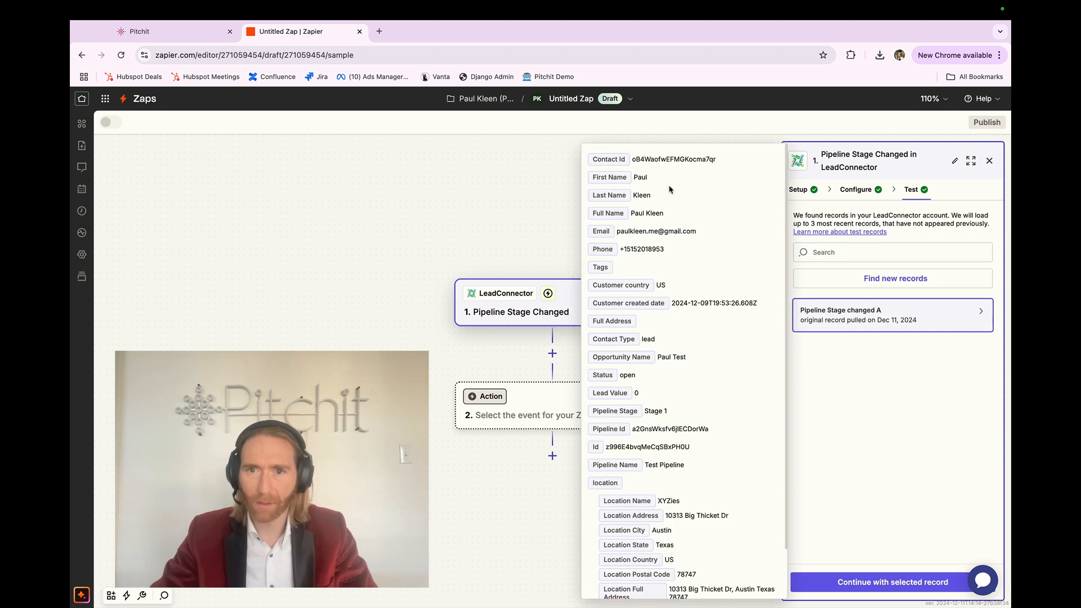
pyautogui.click(893, 444)
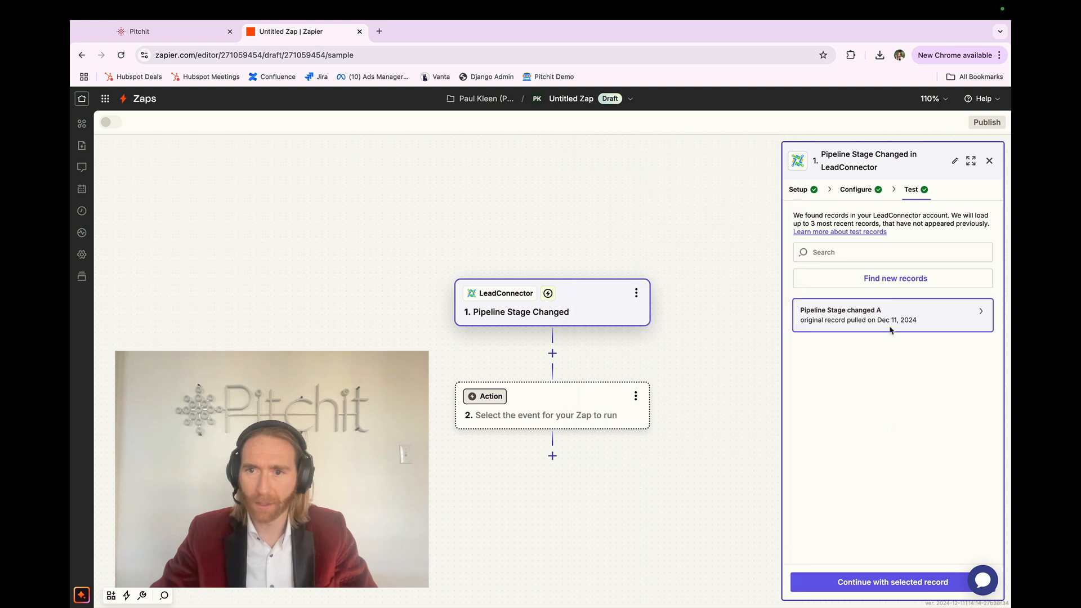
pyautogui.click(890, 278)
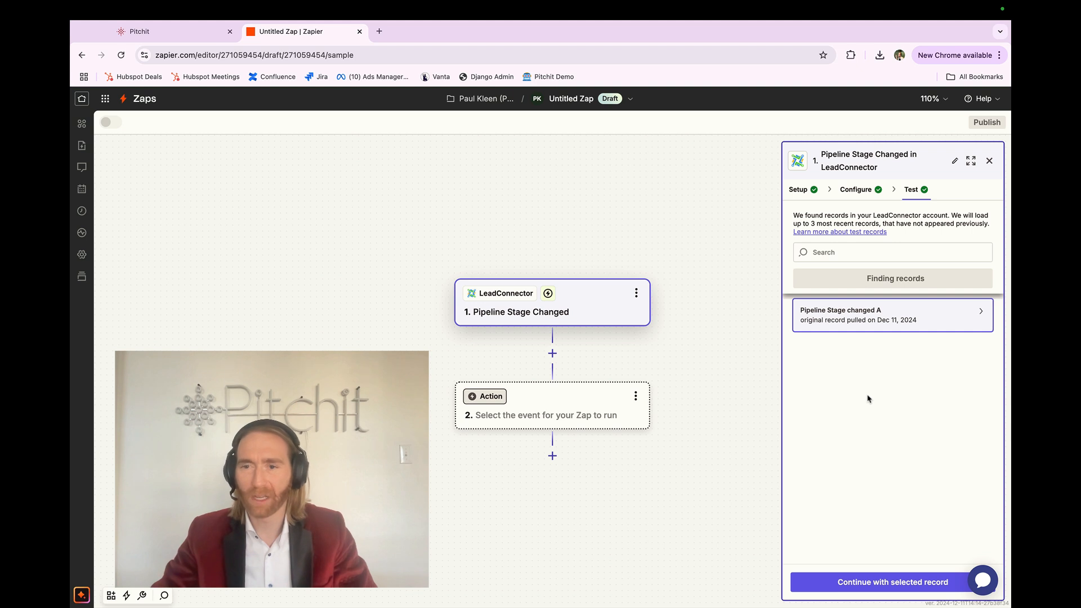
pyautogui.click(852, 309)
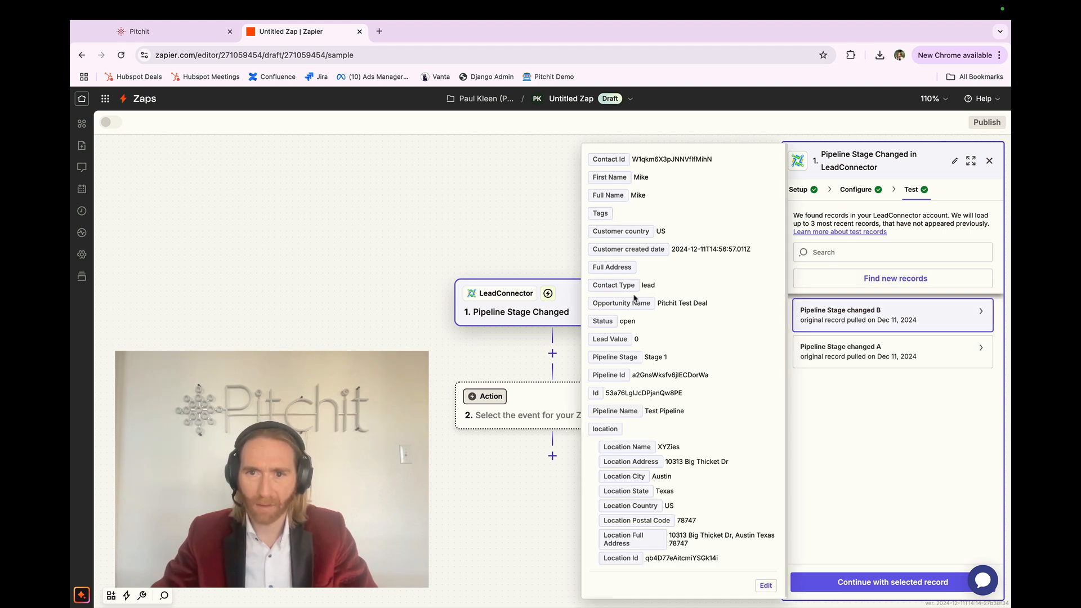
# Continue with the Pipeline Stage changed B record and choose Pitchit as the app for the action step.
pyautogui.click(892, 578)
pyautogui.click(892, 578)
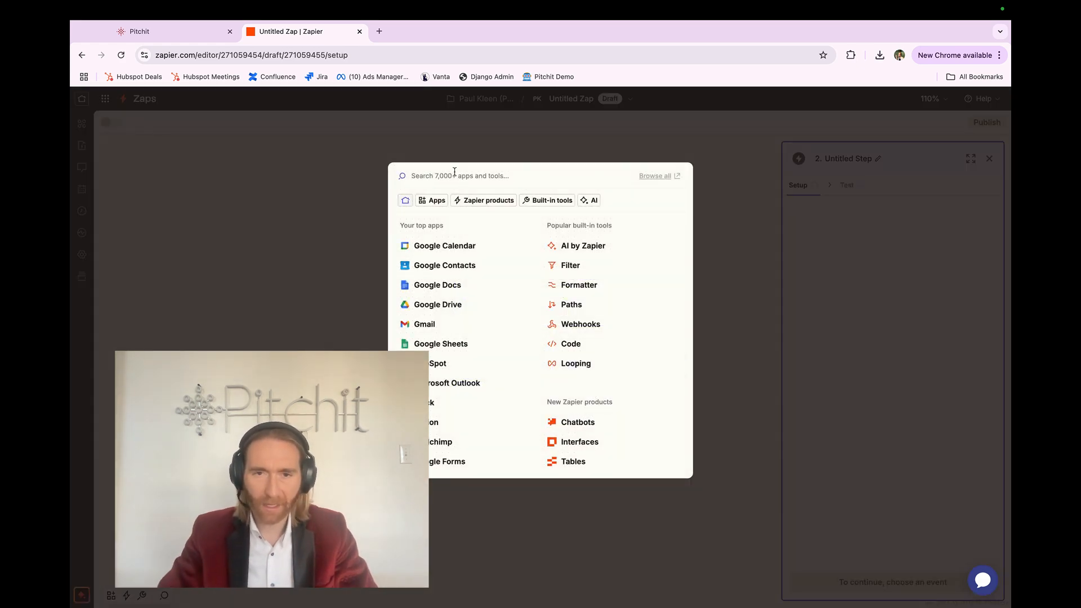
pyautogui.write('pitchit')
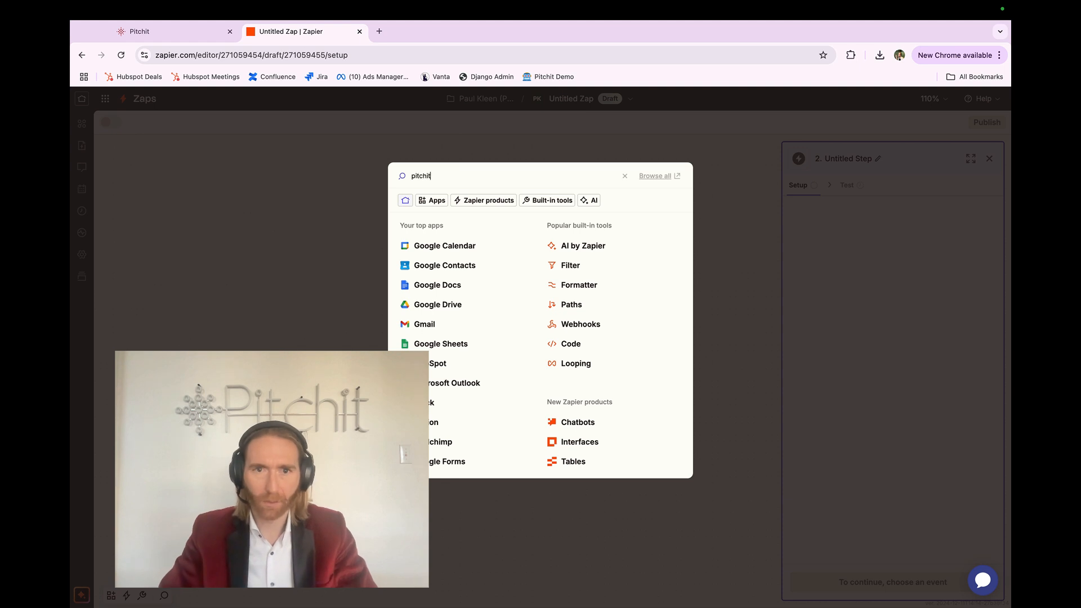
pyautogui.click(451, 206)
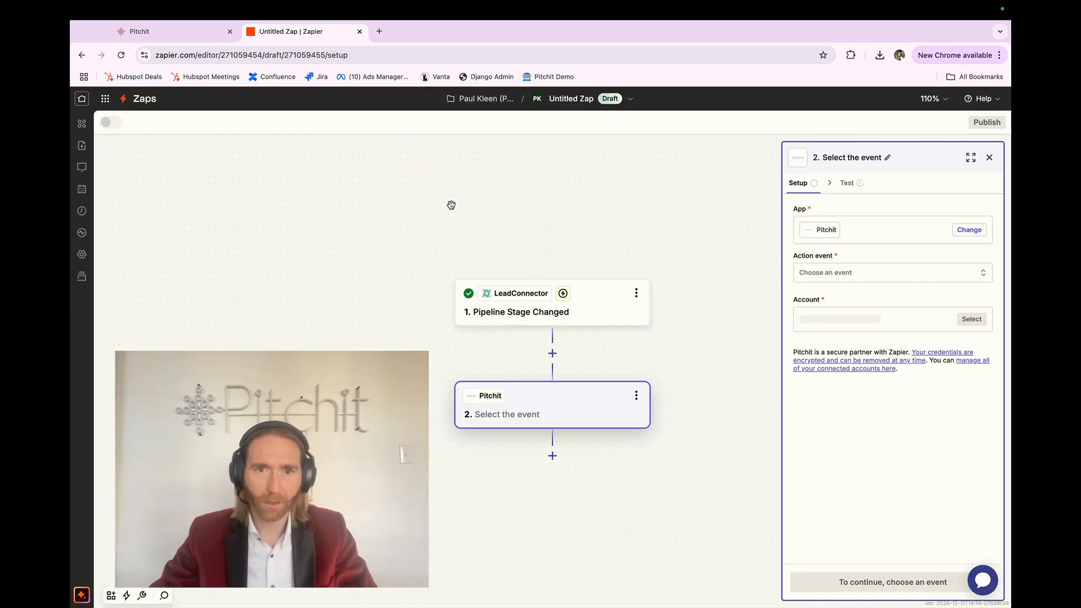
# Reopen the trigger's test records, compare the contact details in B and A, and continue with Pipeline Stage changed A.
pyautogui.click(574, 305)
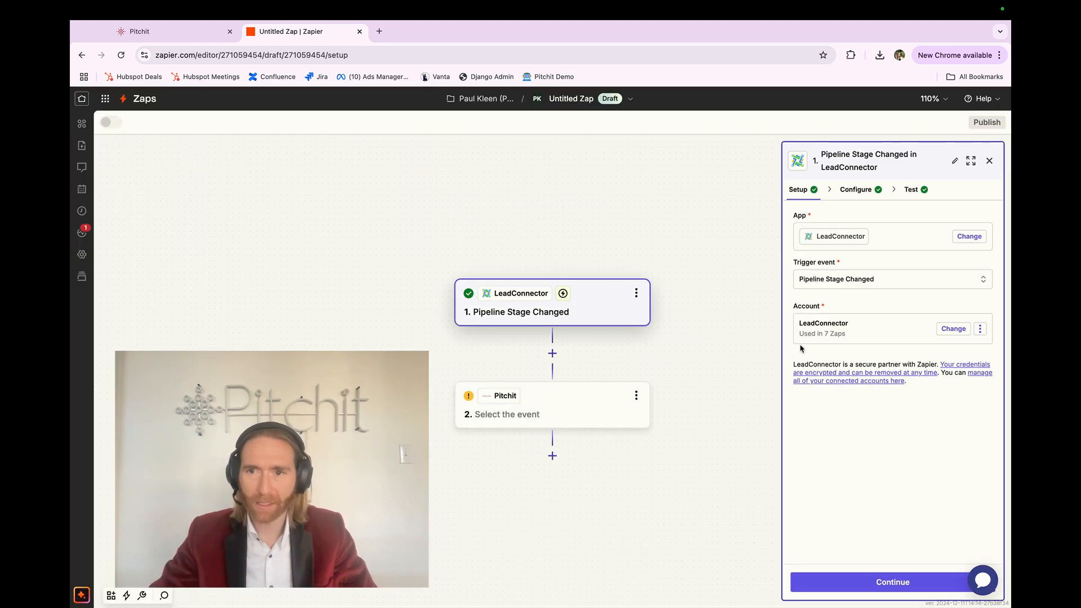
pyautogui.click(857, 189)
pyautogui.click(910, 189)
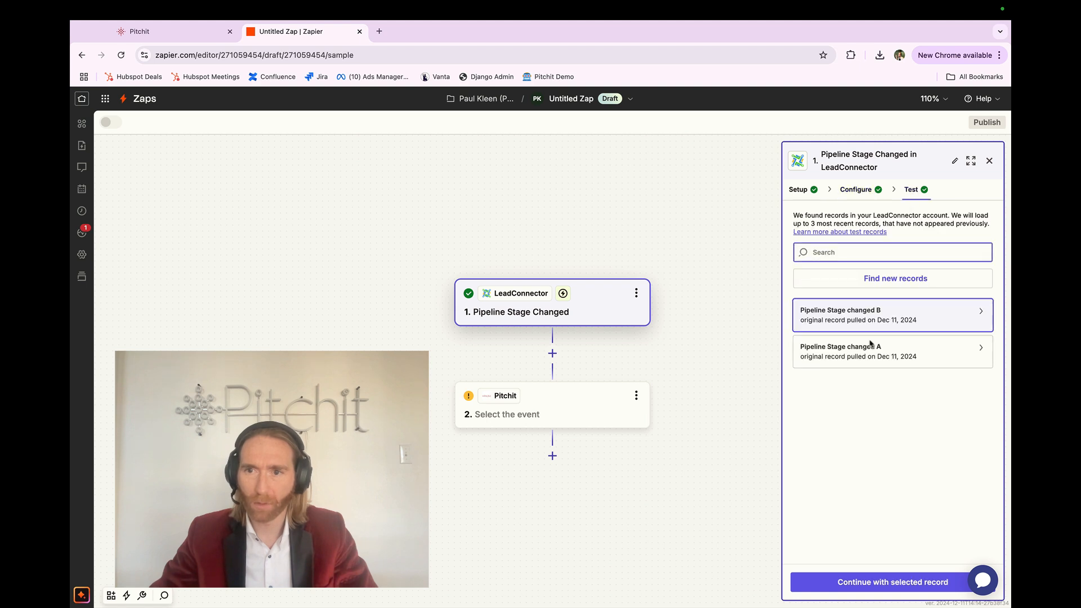
pyautogui.click(859, 321)
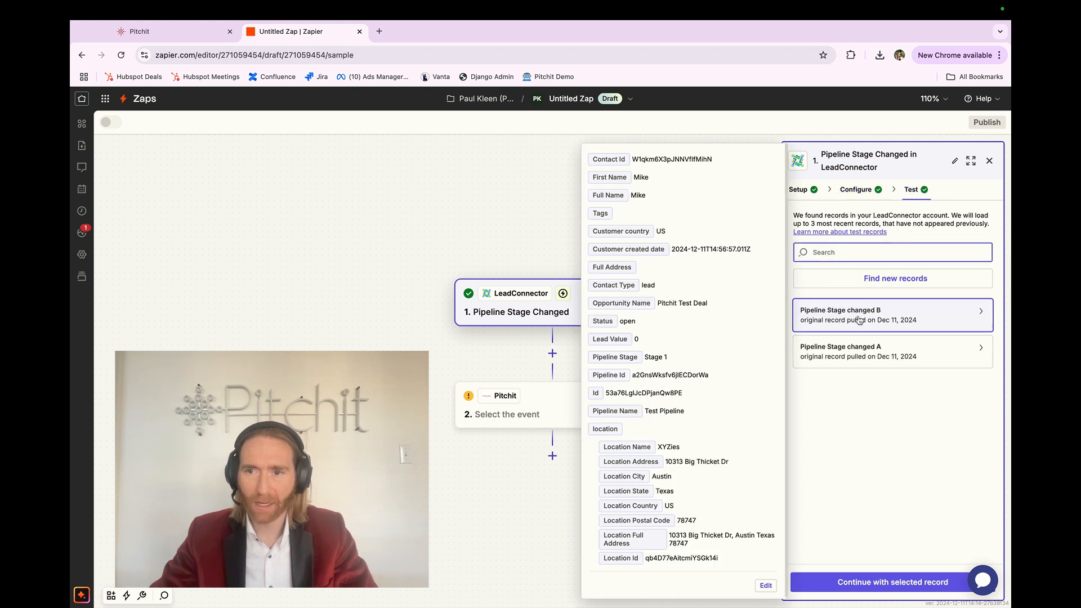
pyautogui.click(847, 349)
pyautogui.click(847, 350)
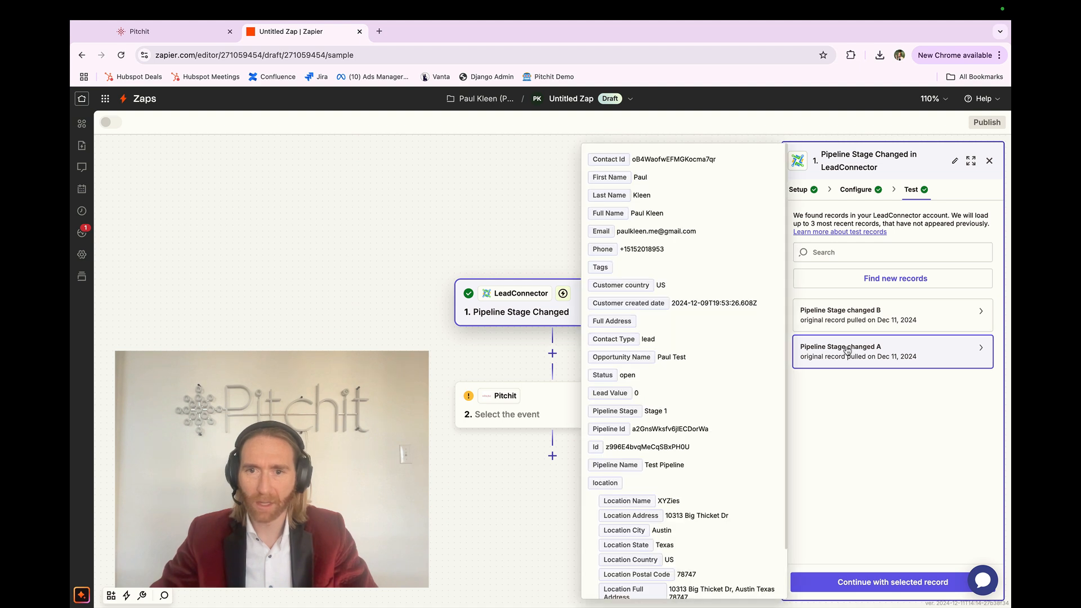
pyautogui.tripleClick(623, 232)
pyautogui.tripleClick(628, 249)
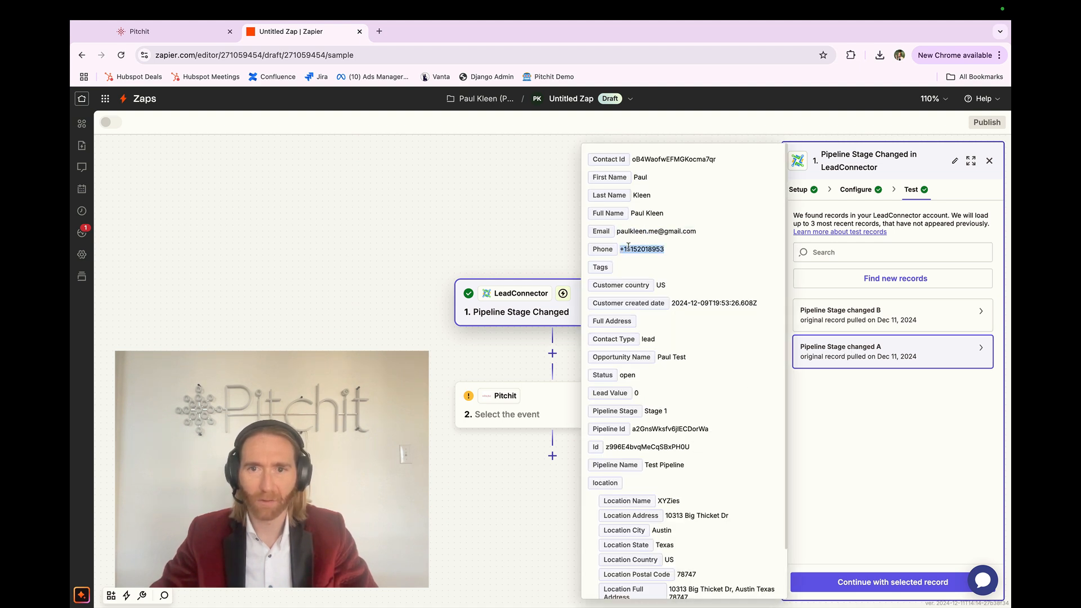
pyautogui.click(835, 455)
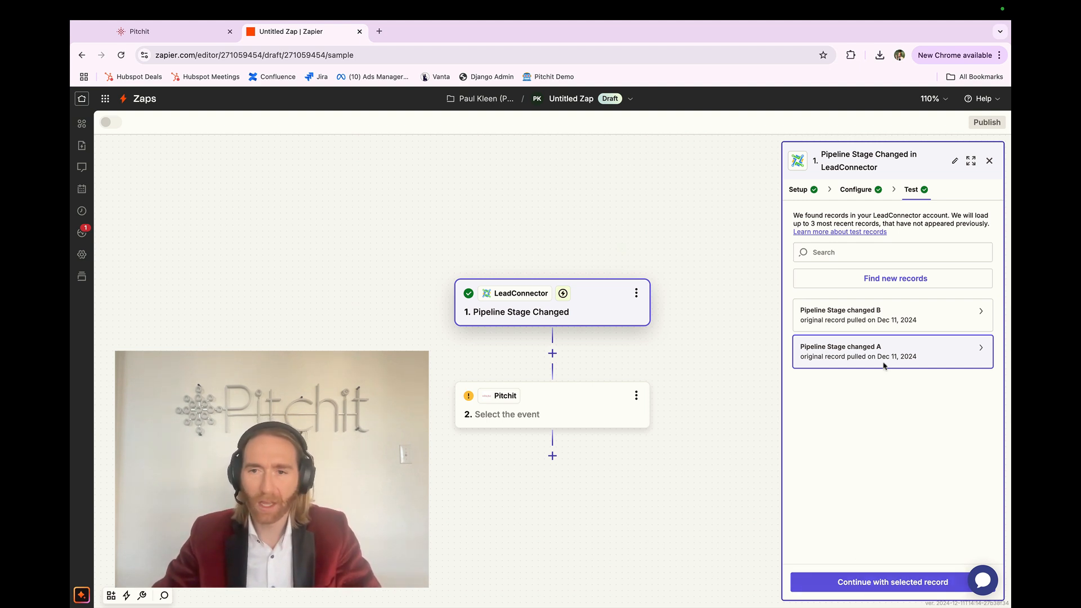
pyautogui.click(844, 580)
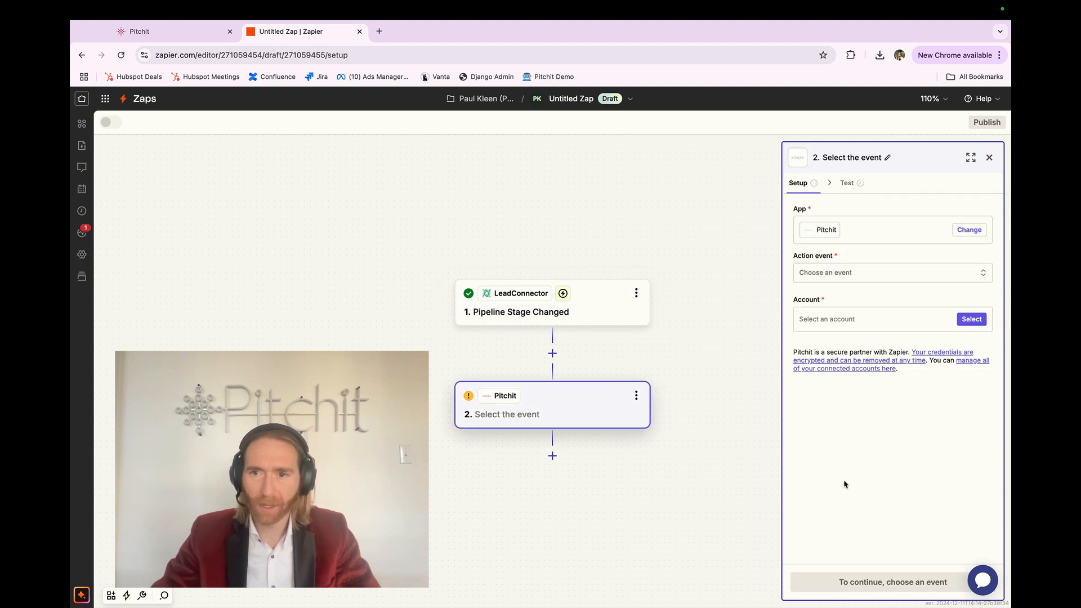
# Set the action event to Add Lead to Pitchit and reselect Pitchit as the action's app.
pyautogui.click(843, 274)
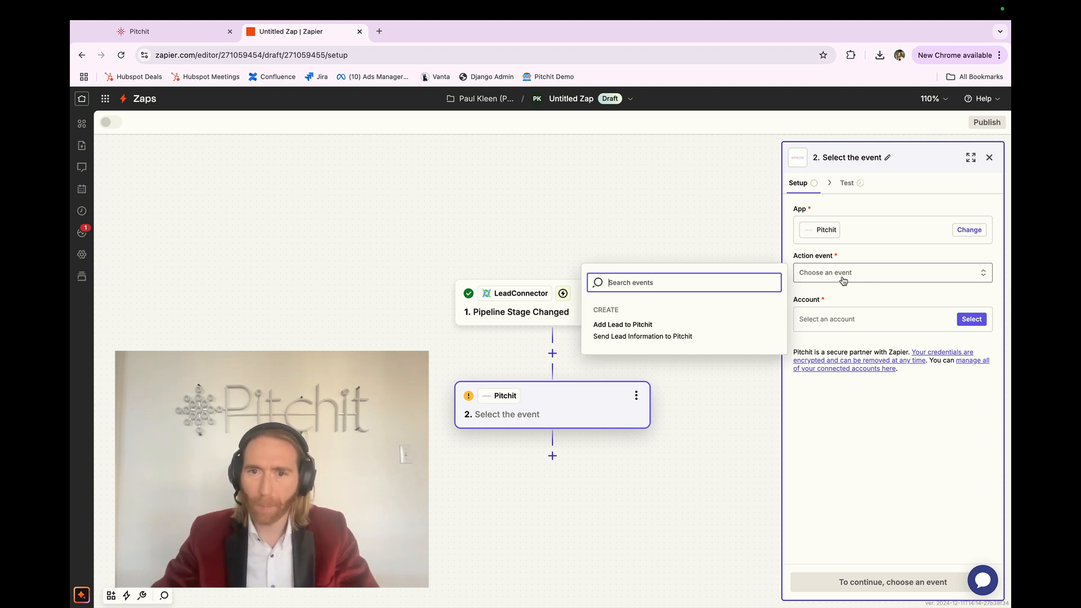
pyautogui.click(688, 325)
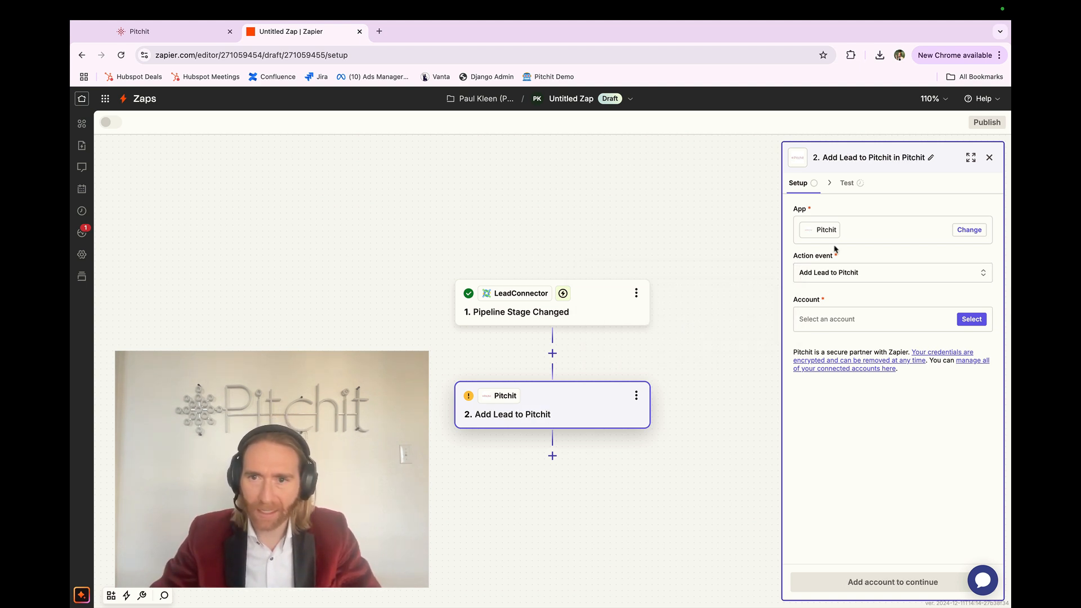
pyautogui.click(857, 231)
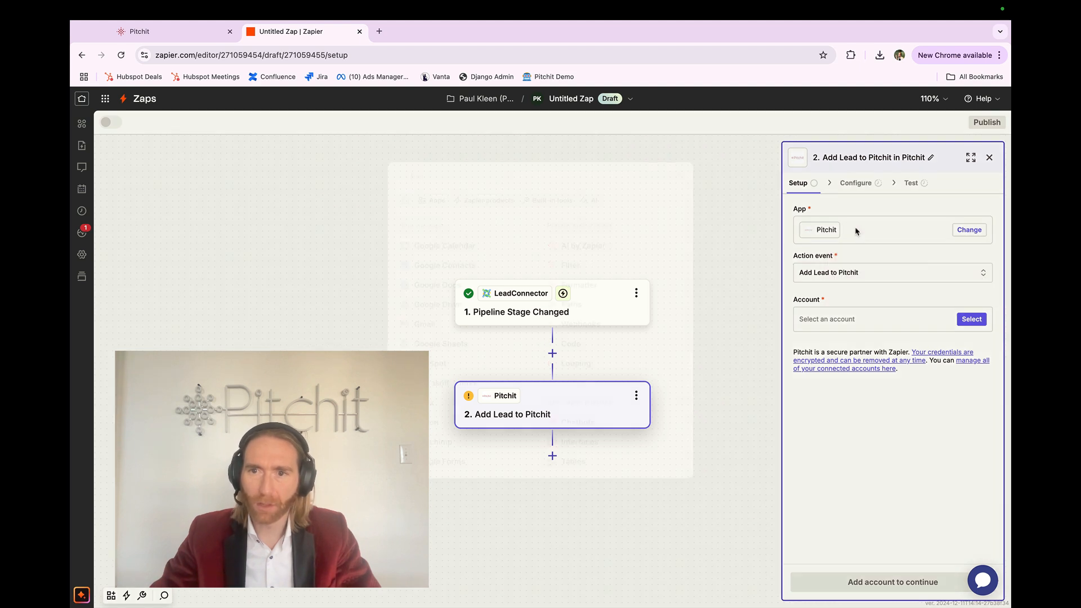
pyautogui.write('pitchit')
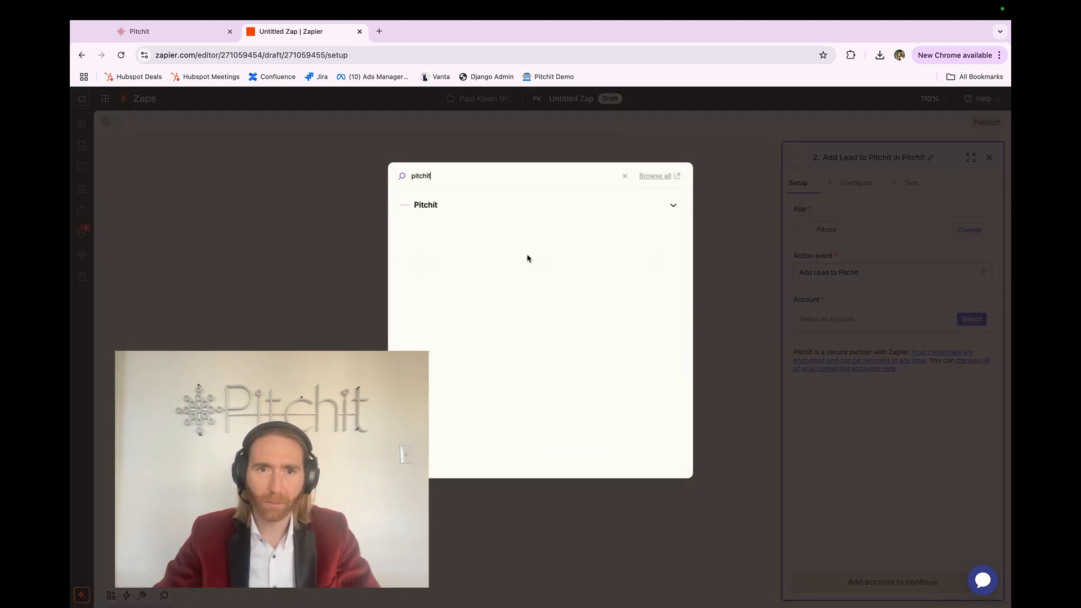
pyautogui.click(464, 208)
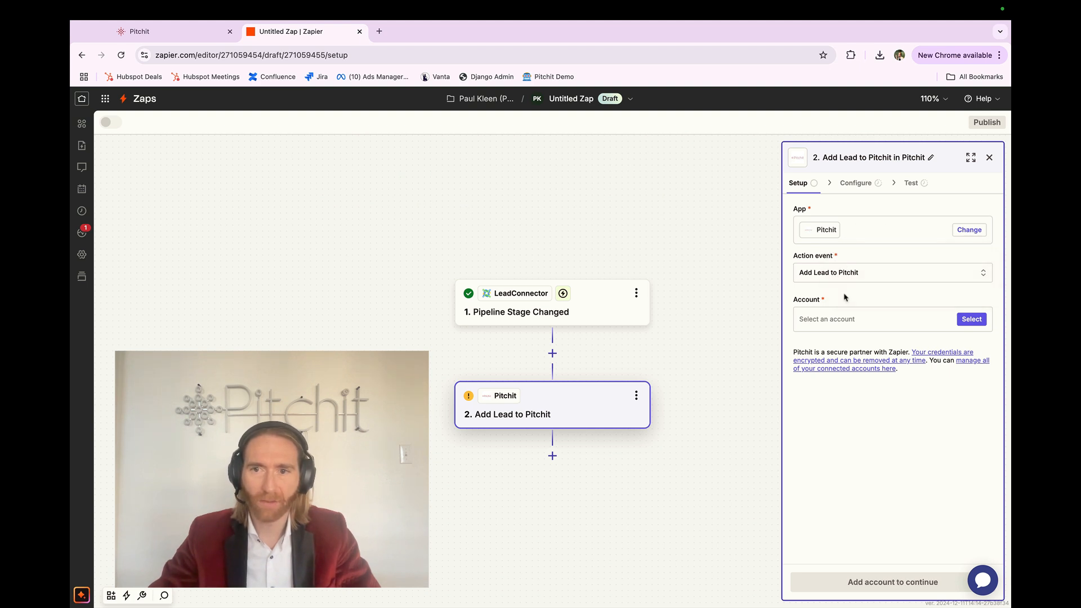
# Open the action's account choices, then switch to Pitchit, copy the Zapier API key from the account integrations, and return to Workflow campaigns.
pyautogui.click(849, 320)
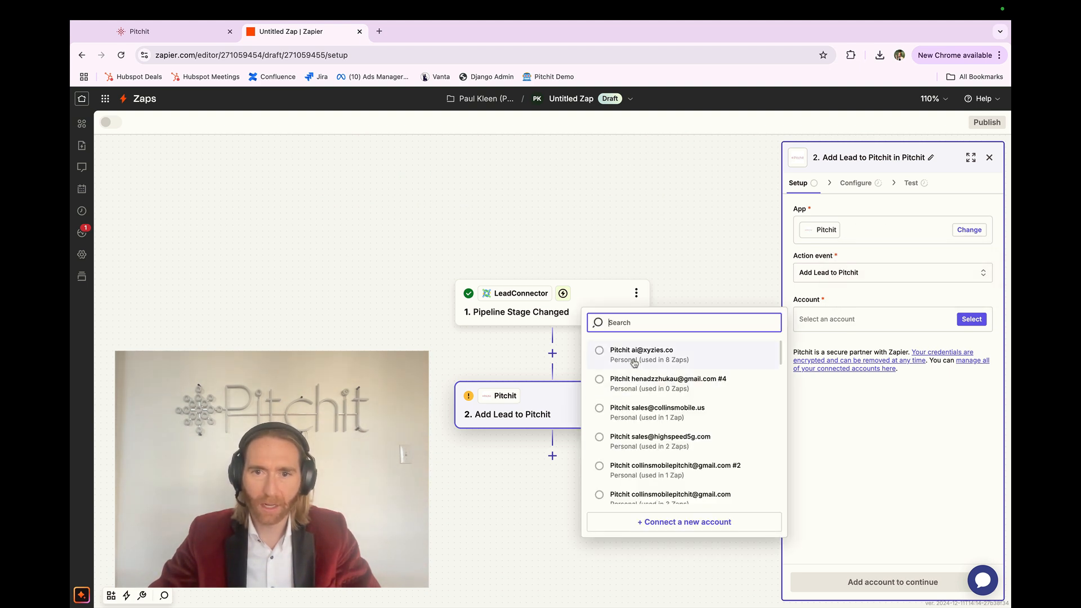
pyautogui.click(172, 32)
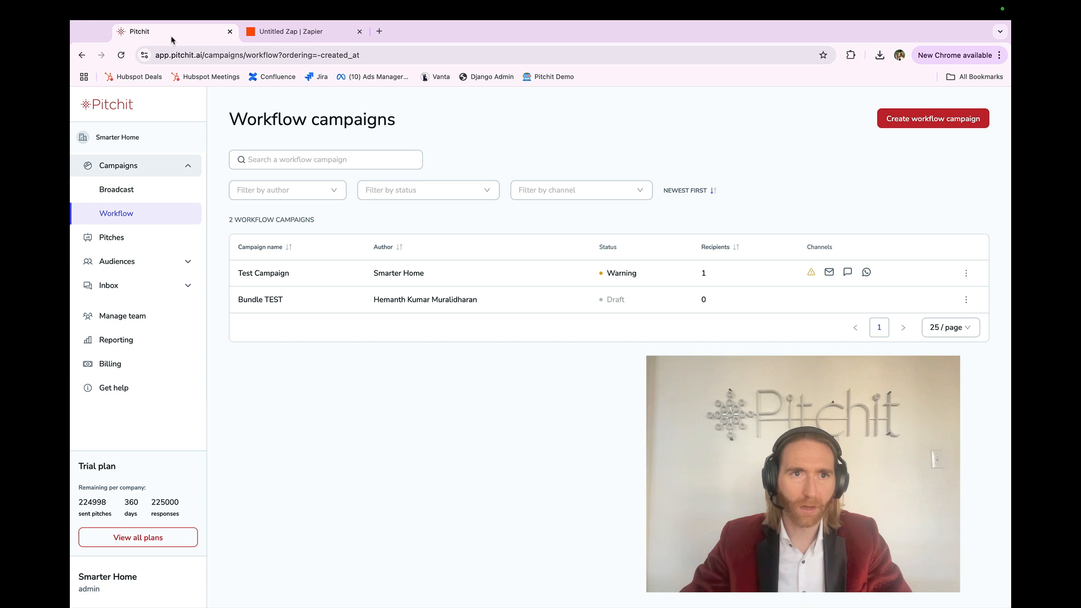
pyautogui.click(96, 582)
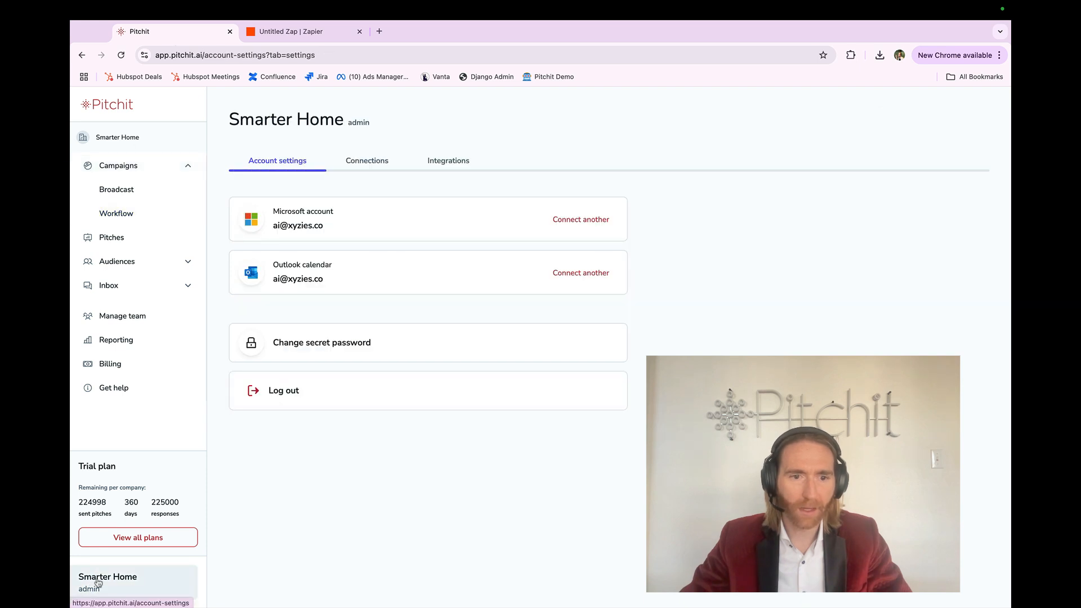
pyautogui.click(444, 163)
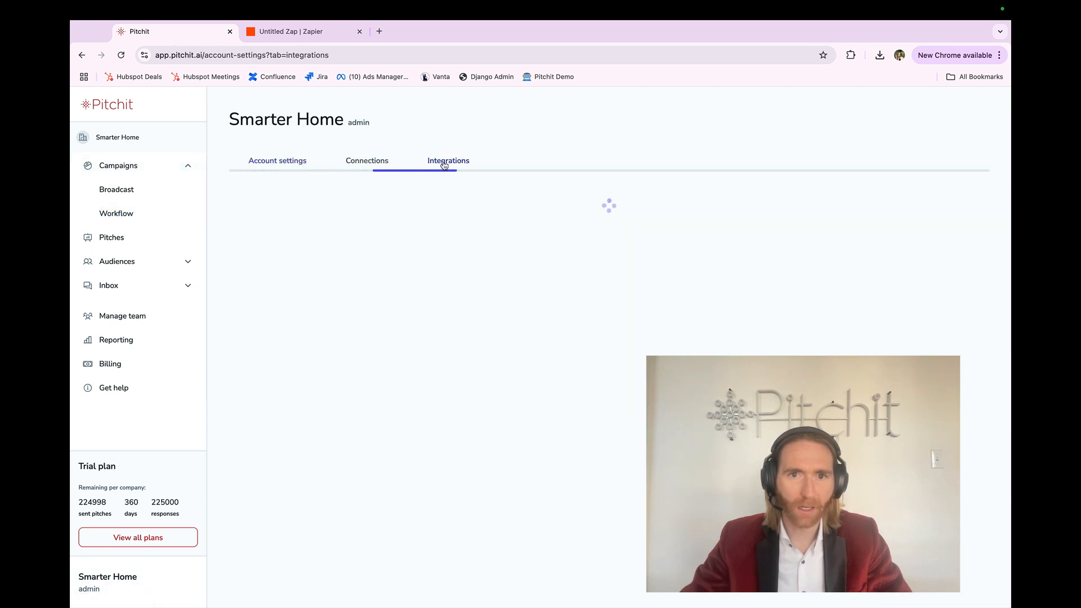
pyautogui.click(625, 220)
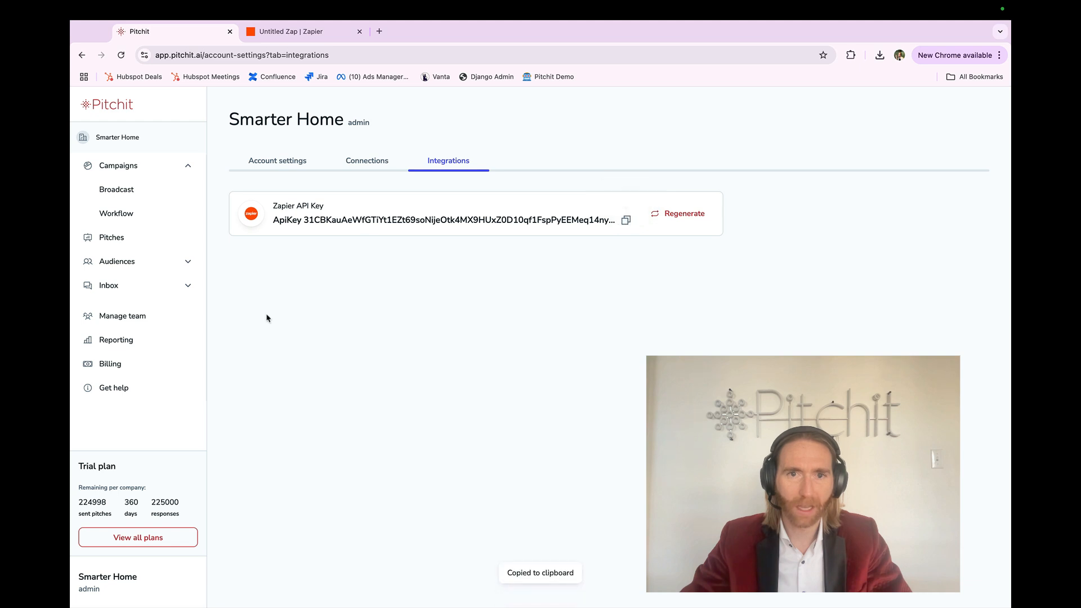
pyautogui.click(148, 215)
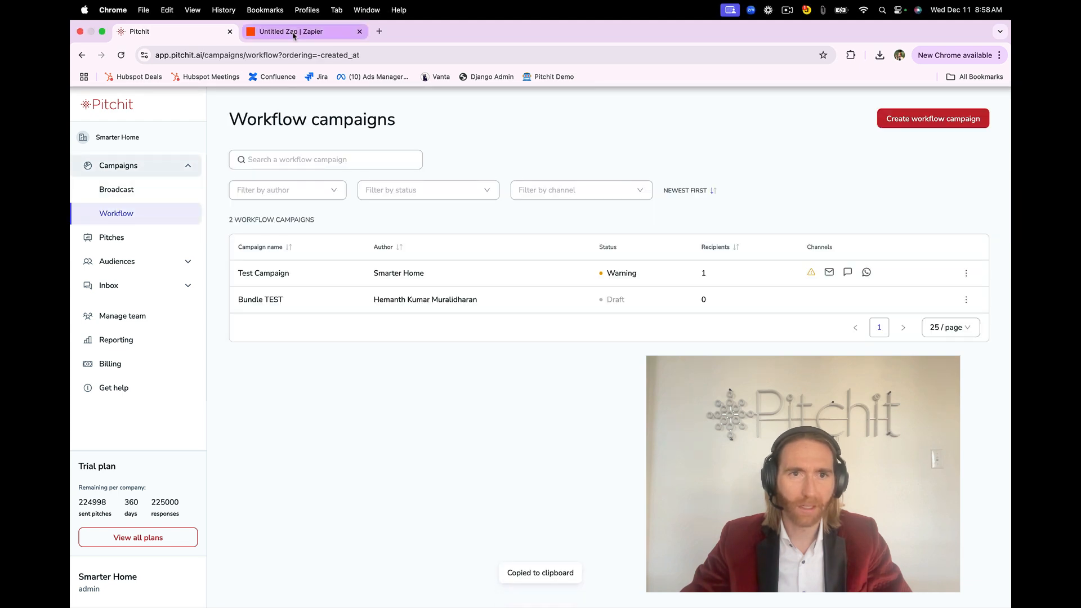
# Return to Zapier, try connecting a new Pitchit account, then select the existing account used in 8 Zaps and continue to configuration.
pyautogui.click(293, 32)
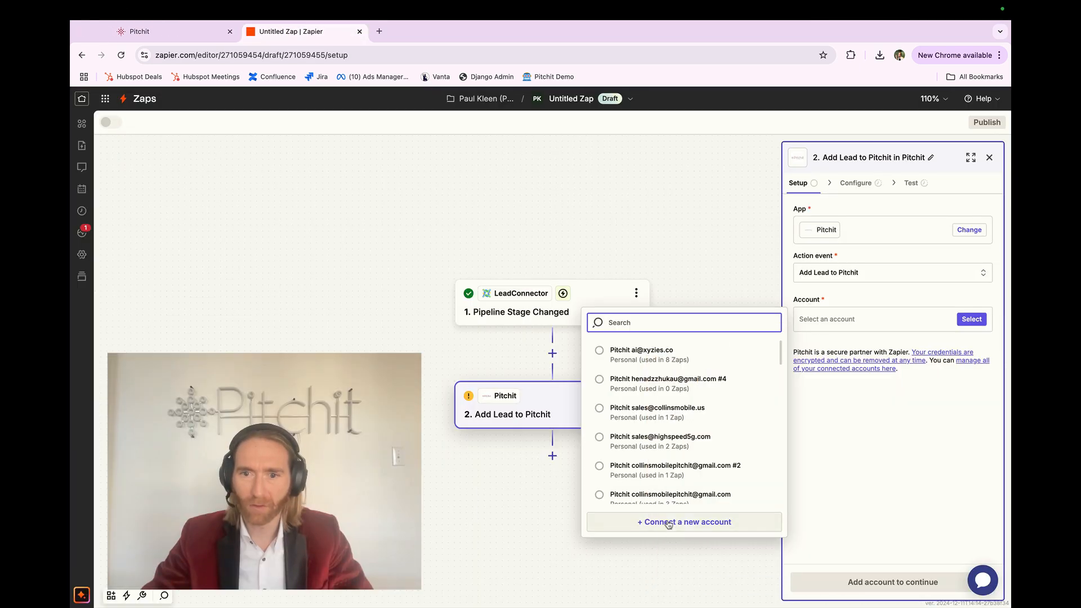
pyautogui.click(667, 522)
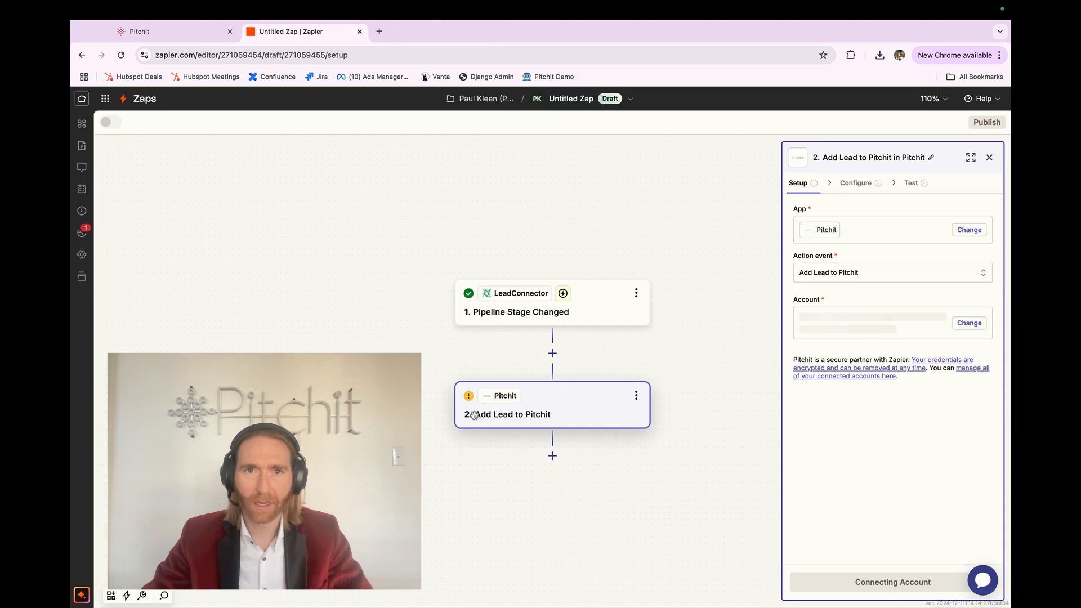
pyautogui.click(833, 318)
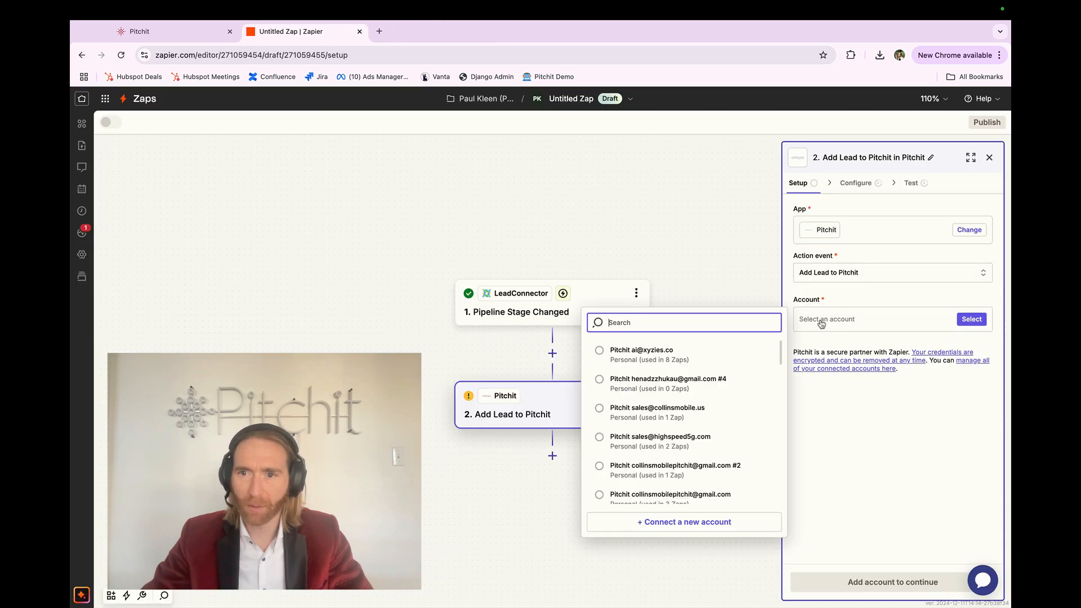
pyautogui.click(693, 354)
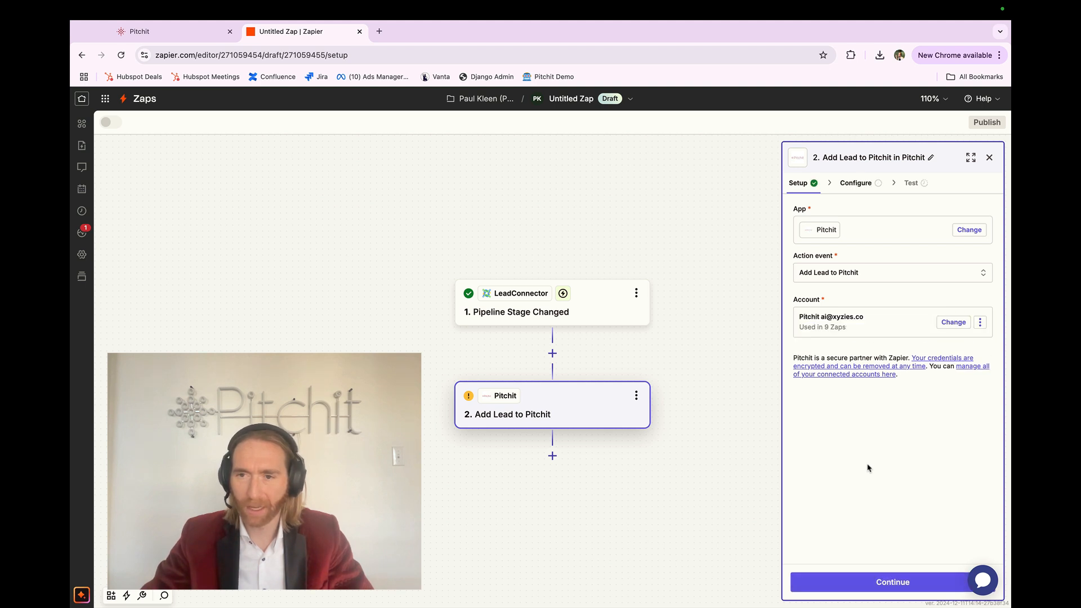
pyautogui.click(855, 580)
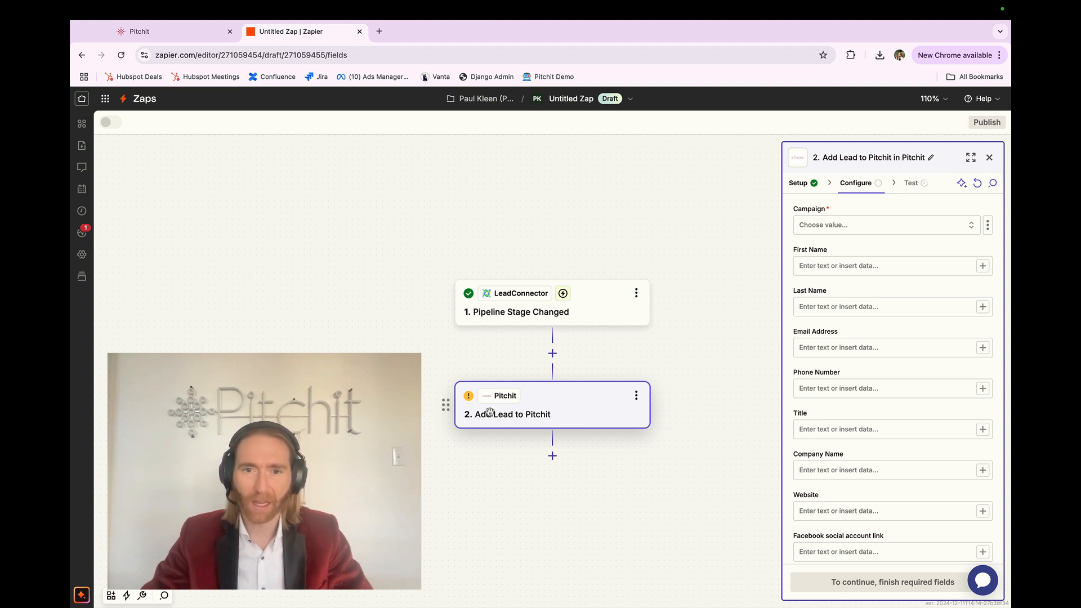
# Switch to Pitchit, create a workflow campaign named Test Campaign 2 with the pitch "Sample Copy", and proceed to the Zap setup.
pyautogui.click(140, 31)
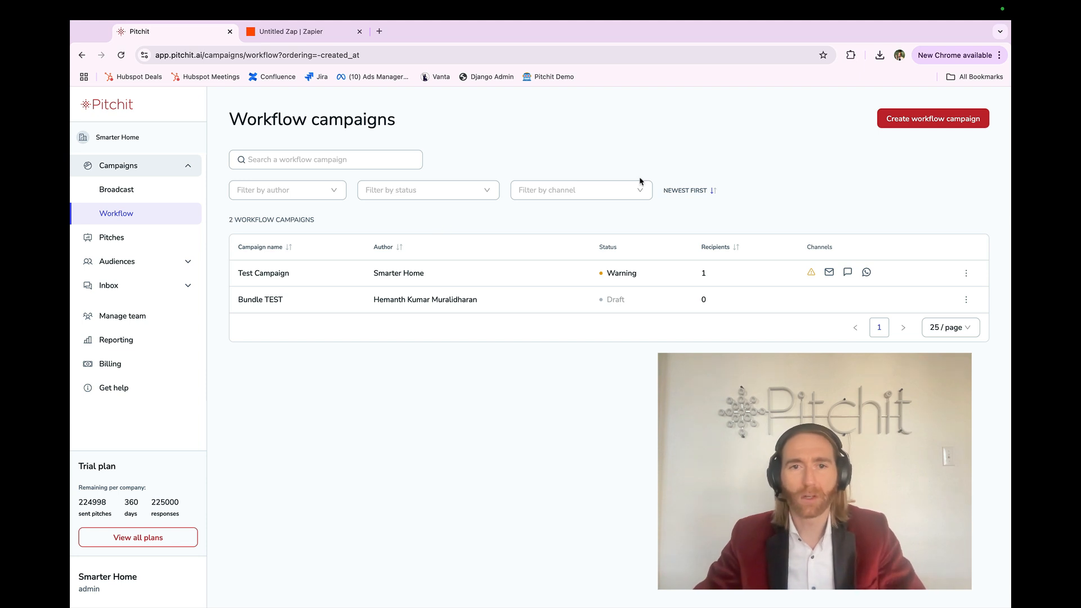
pyautogui.click(926, 118)
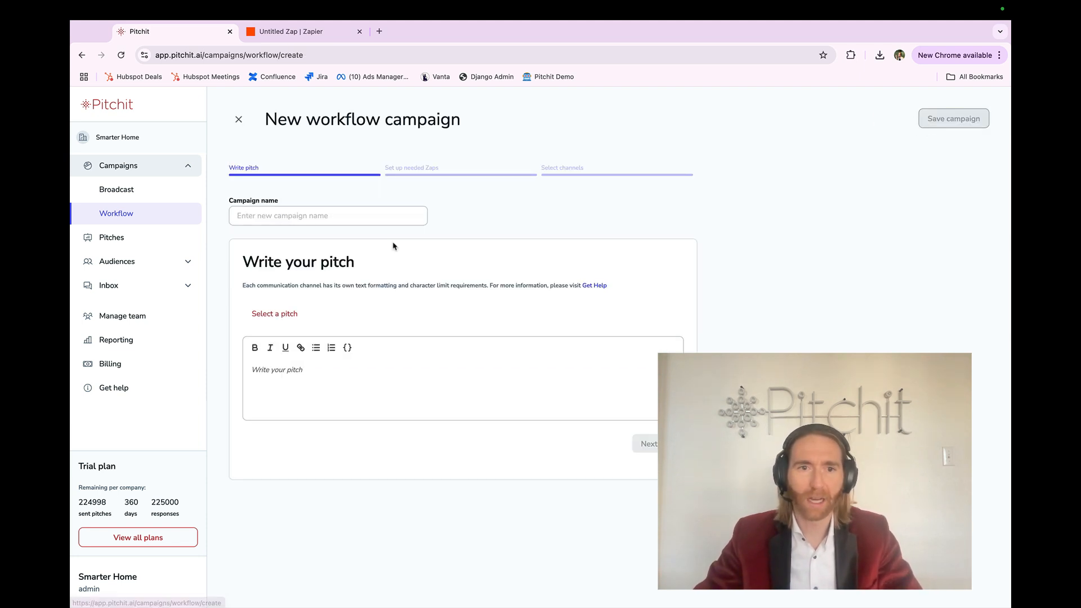
pyautogui.click(376, 212)
pyautogui.write('Test Campaign')
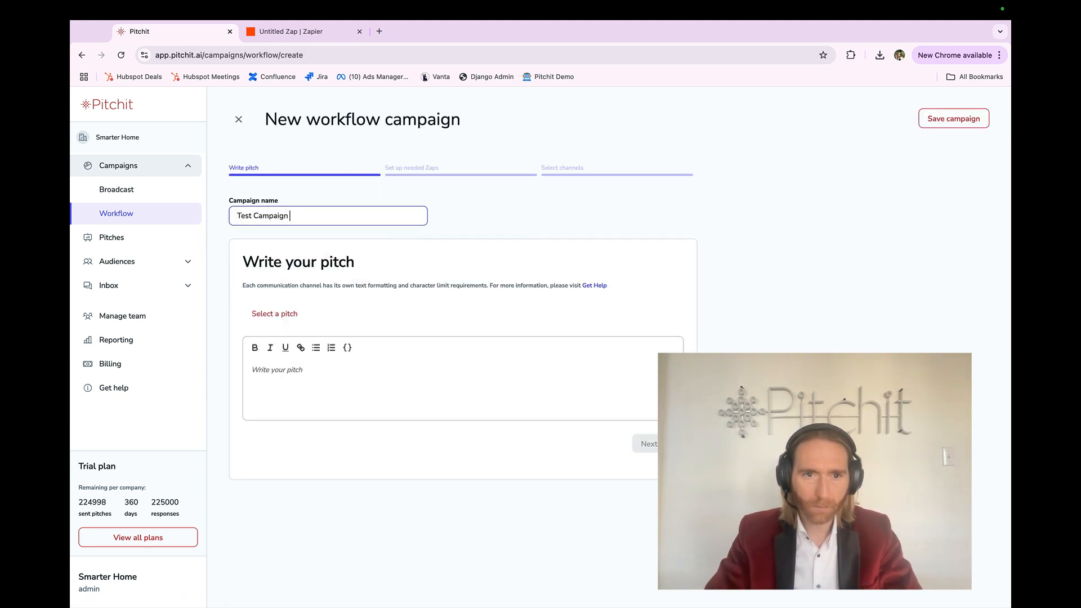
pyautogui.write(' 2')
pyautogui.click(304, 410)
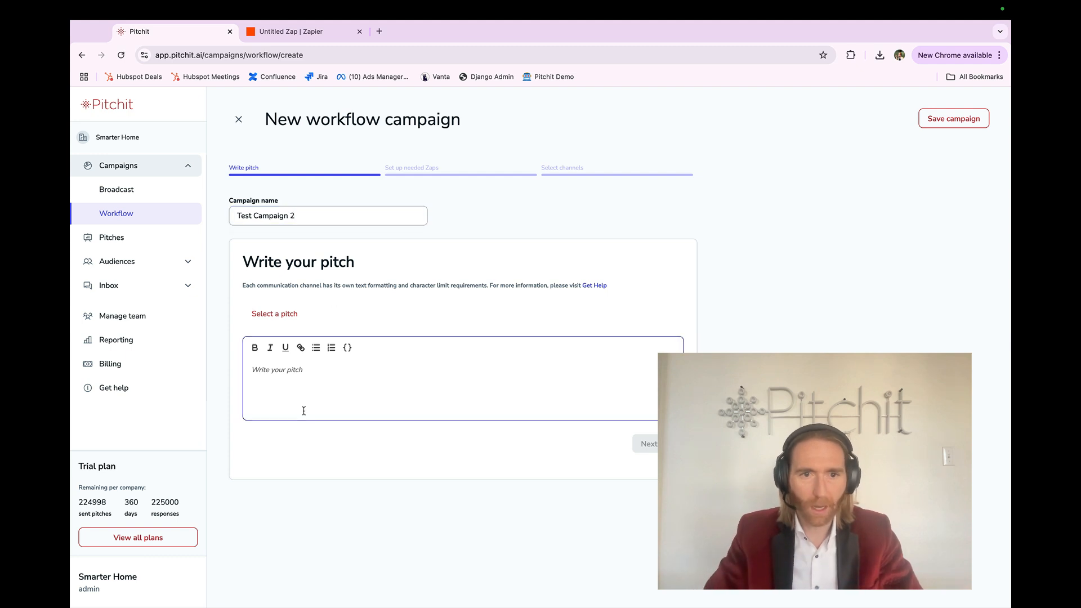
pyautogui.write('Sample Copy')
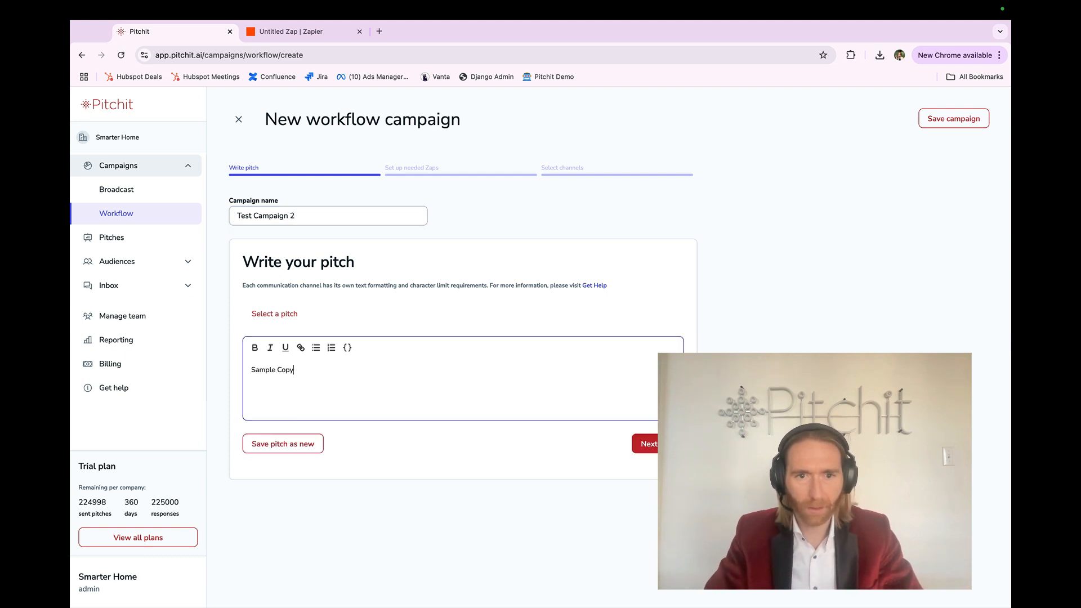
pyautogui.click(634, 445)
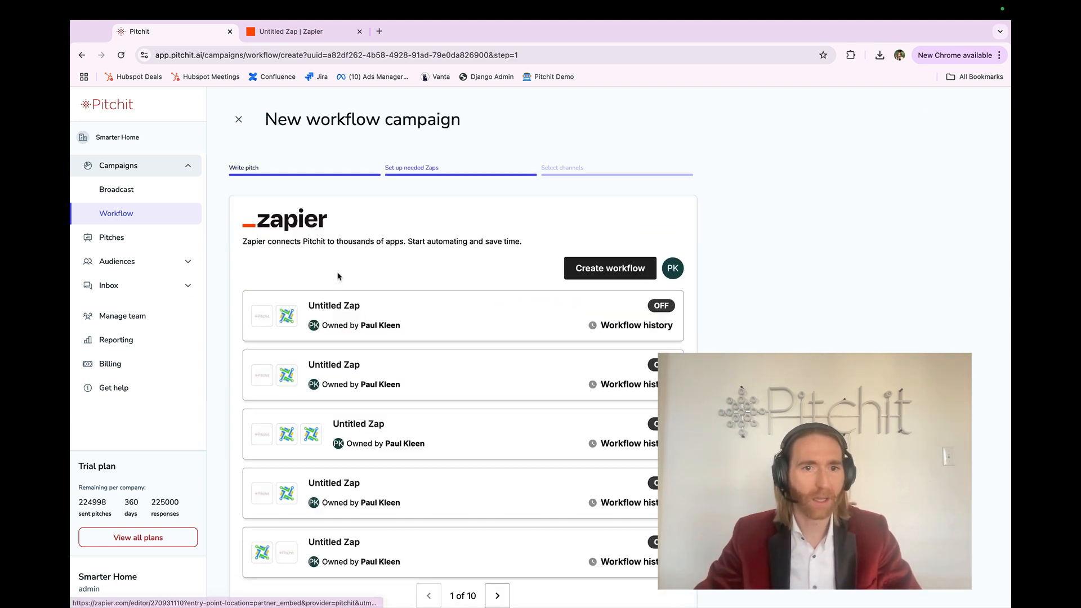
# Examine the campaign's Zap setup stage, from existing Zaps to the suggested workflows, and check it against the draft Zap in Zapier.
pyautogui.scroll(-2, 358, 287)
pyautogui.scroll(2, 358, 288)
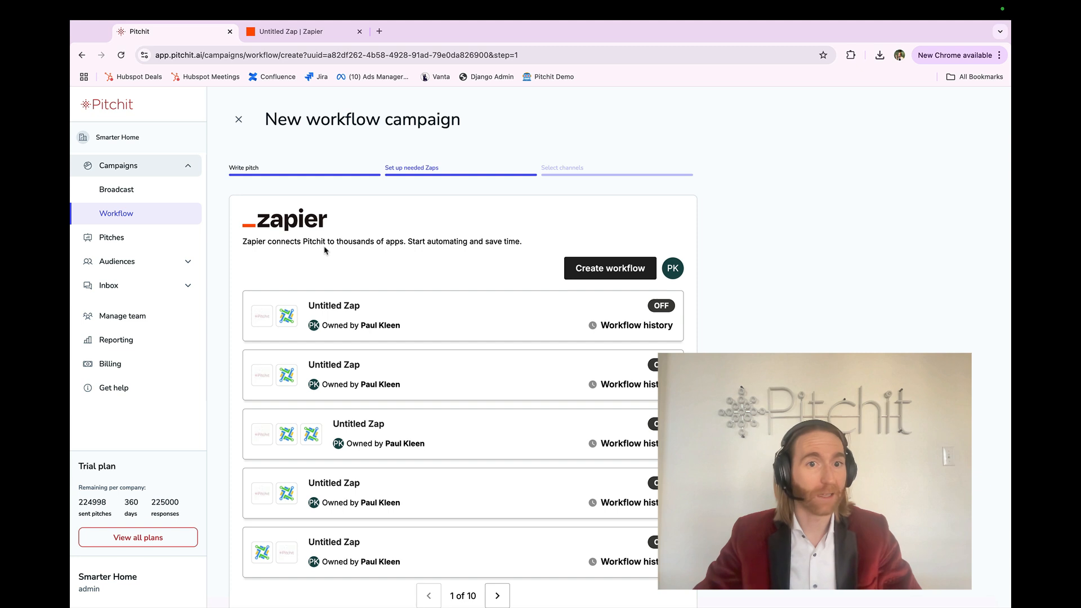
pyautogui.click(299, 32)
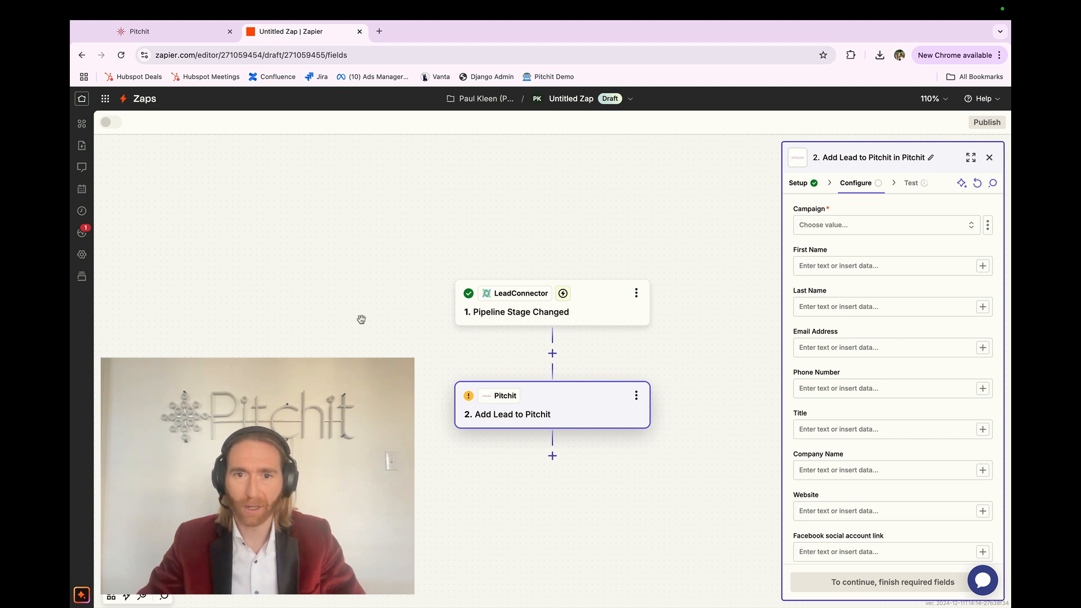
pyautogui.click(204, 28)
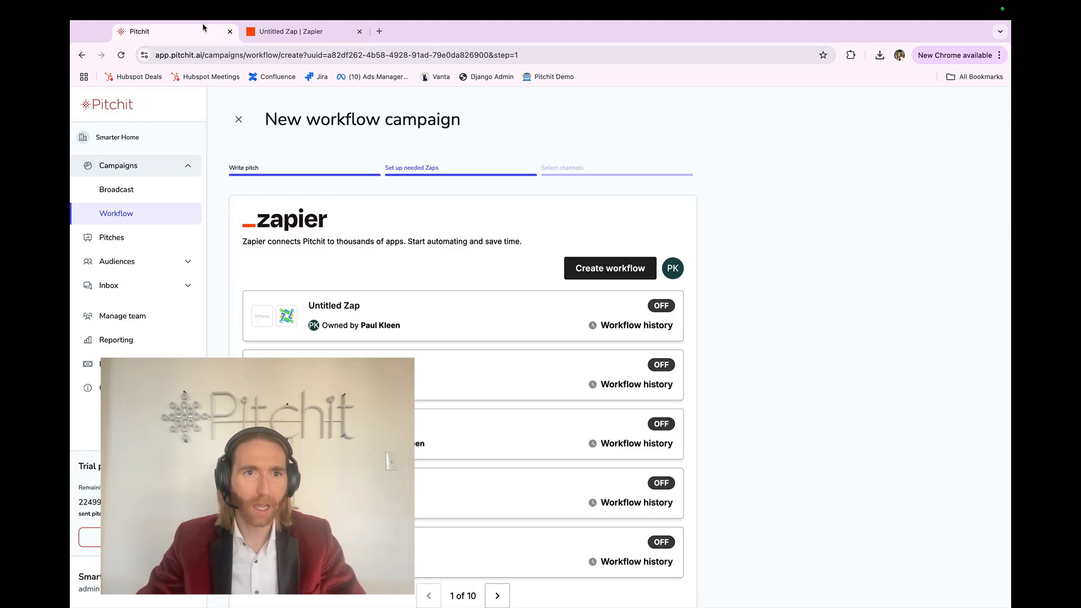
pyautogui.scroll(-2, 230, 296)
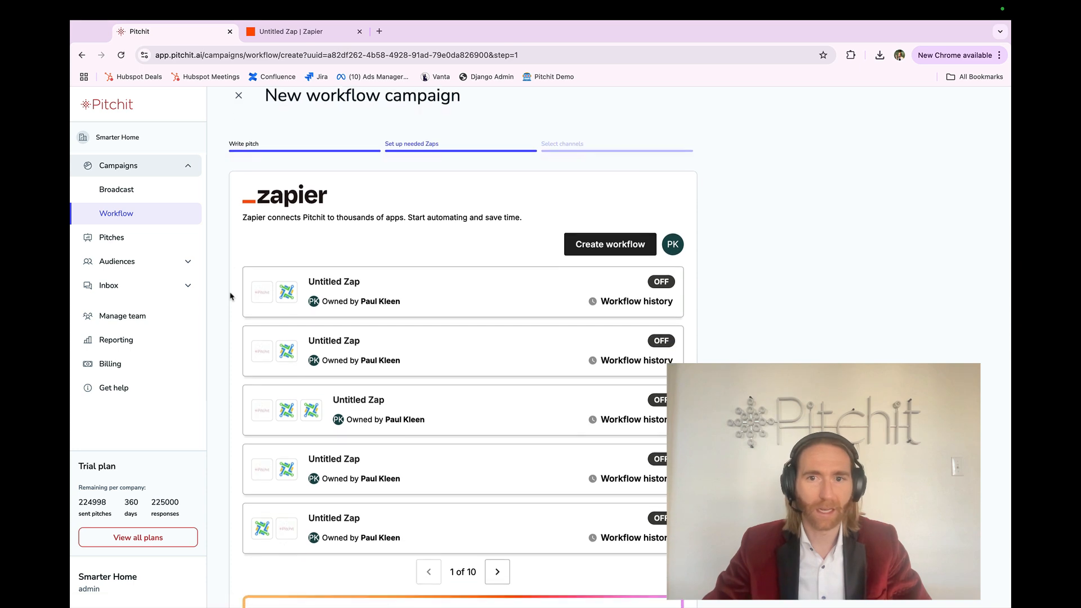
pyautogui.scroll(-3, 230, 296)
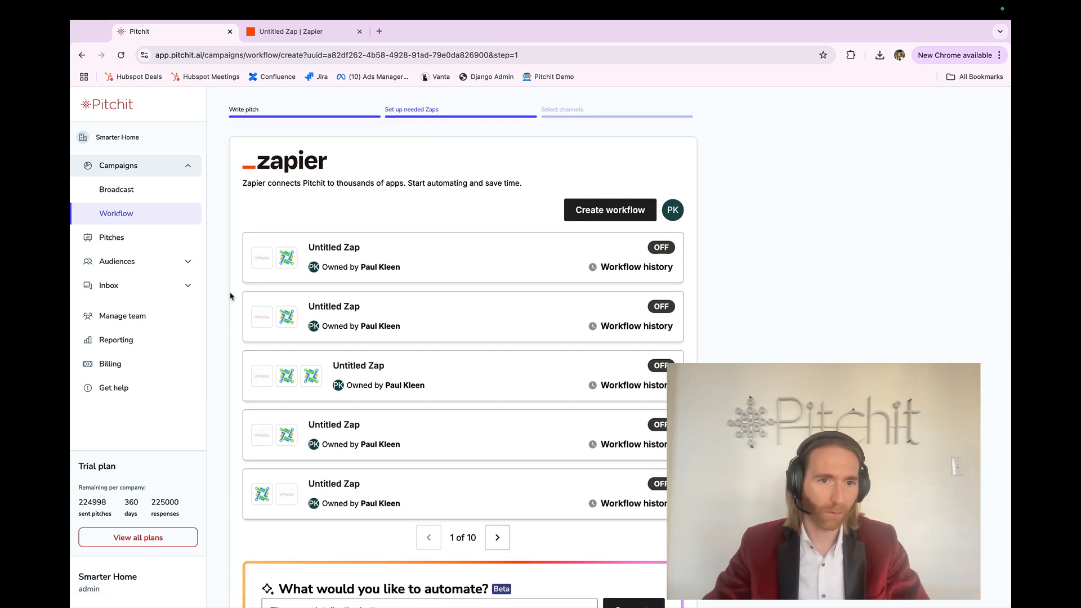
pyautogui.scroll(-3, 230, 296)
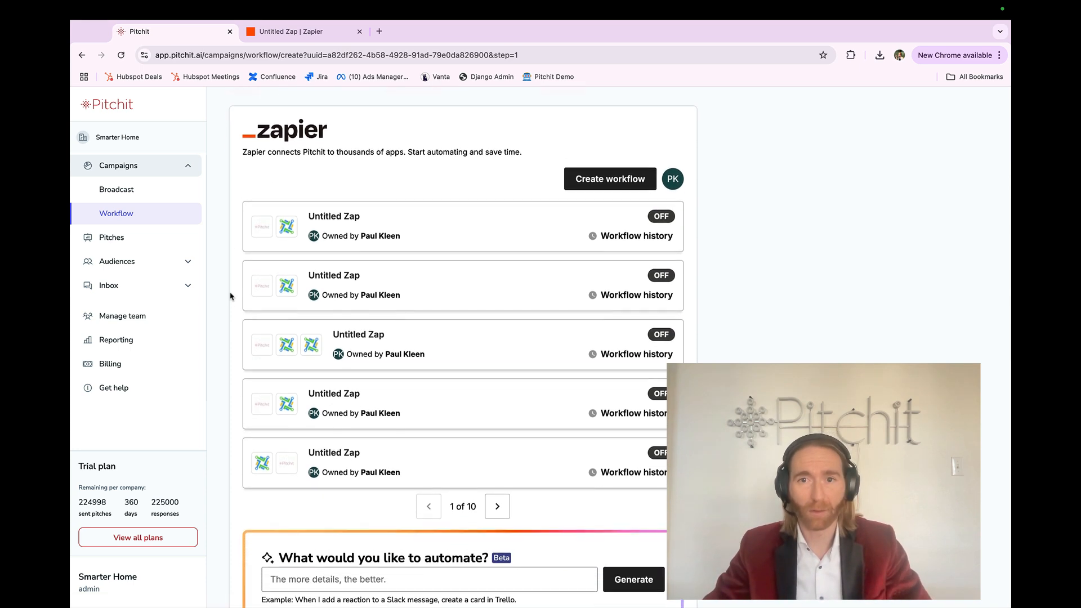
pyautogui.scroll(-10, 230, 297)
pyautogui.scroll(15, 230, 296)
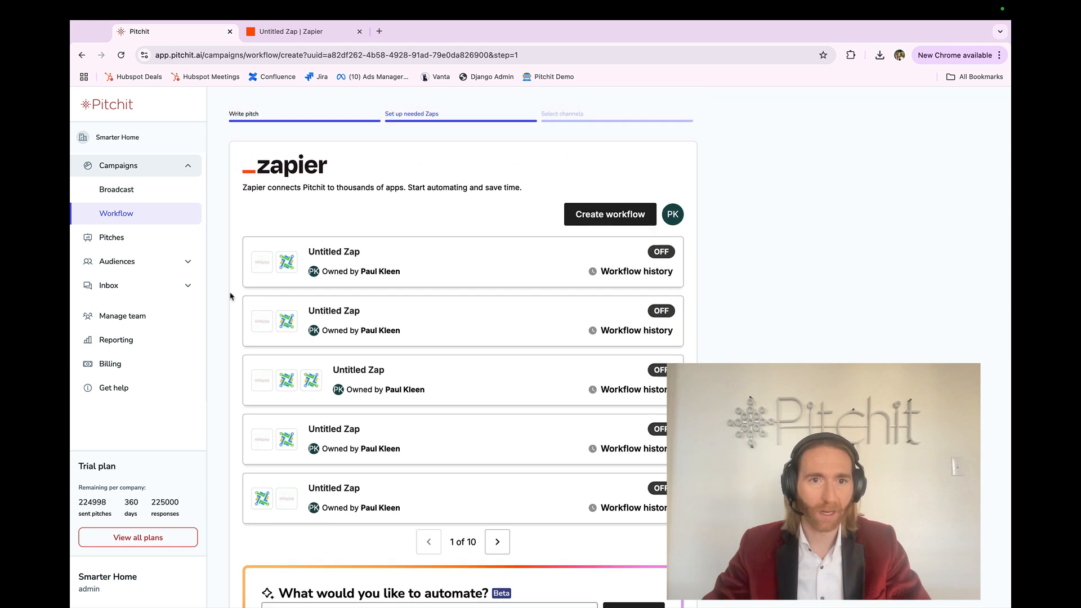
pyautogui.scroll(-15, 230, 296)
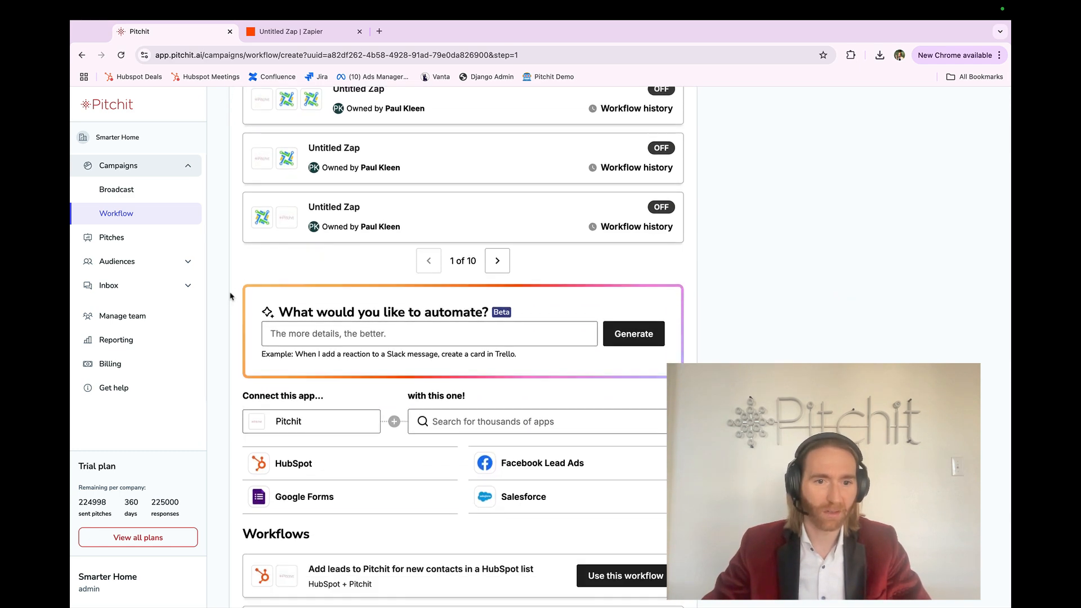
pyautogui.scroll(-15, 230, 296)
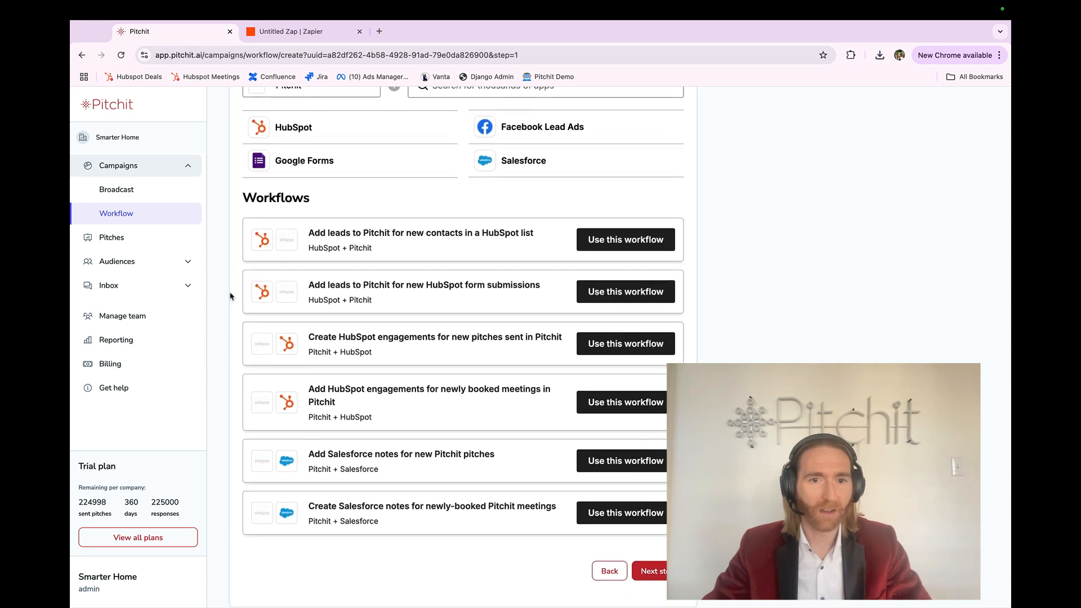
# Proceed to the communication channels and enable WhatsApp, Email and SMS for the campaign.
pyautogui.click(646, 574)
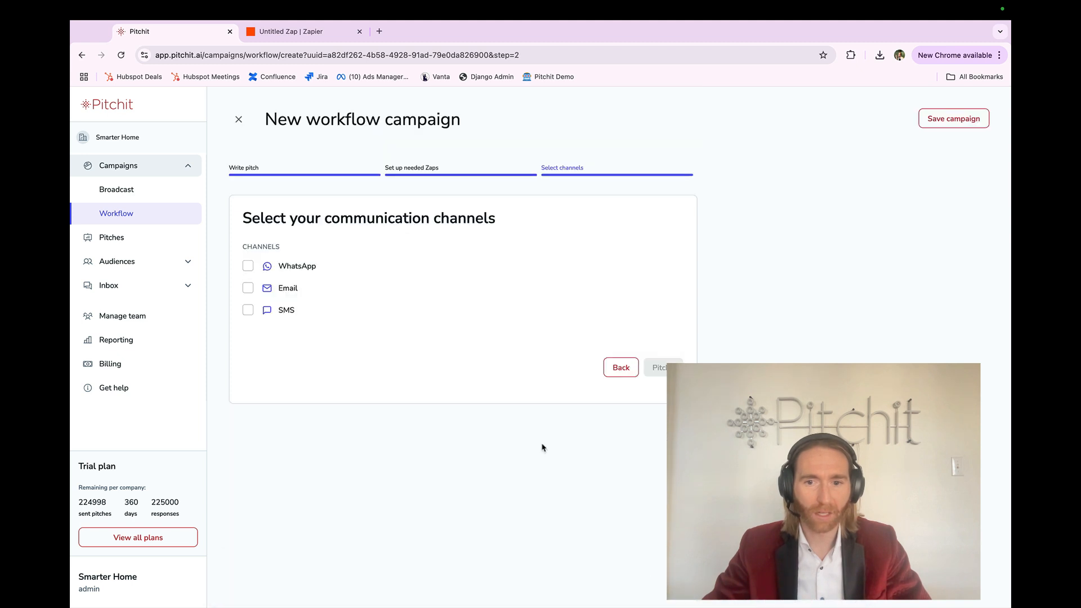
pyautogui.click(248, 268)
pyautogui.click(248, 288)
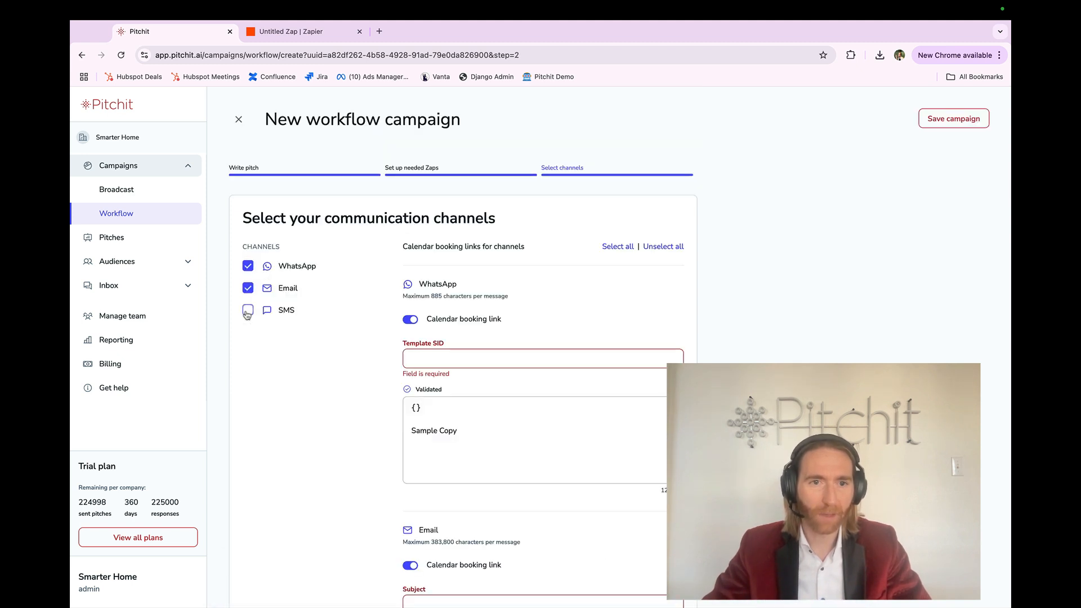
# Fill in the WhatsApp channel's Template SID with the saved suggestion.
pyautogui.click(420, 355)
pyautogui.click(350, 382)
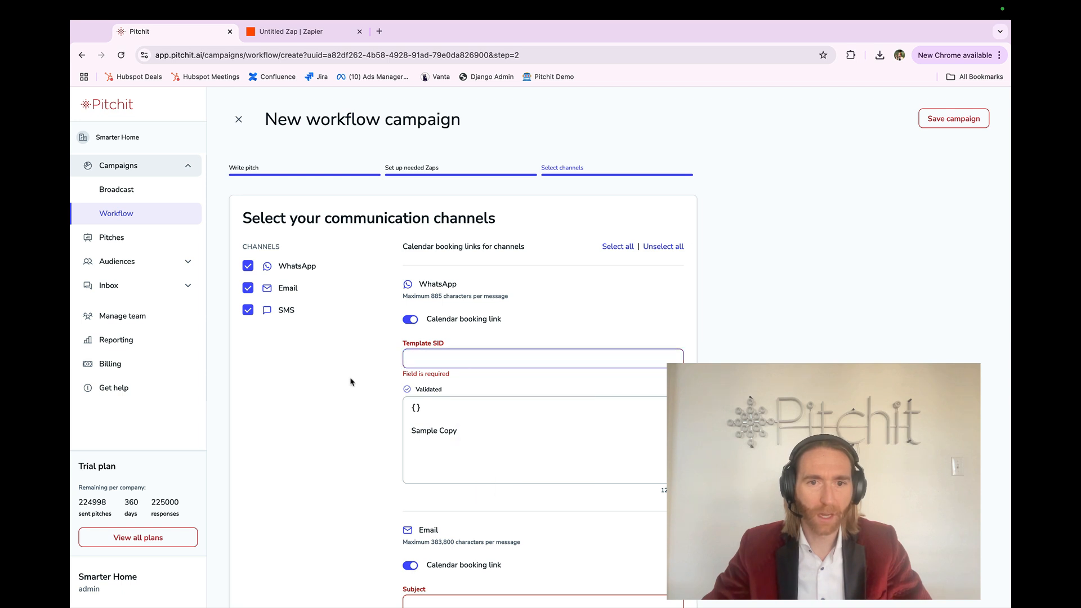
pyautogui.click(412, 360)
pyautogui.click(521, 383)
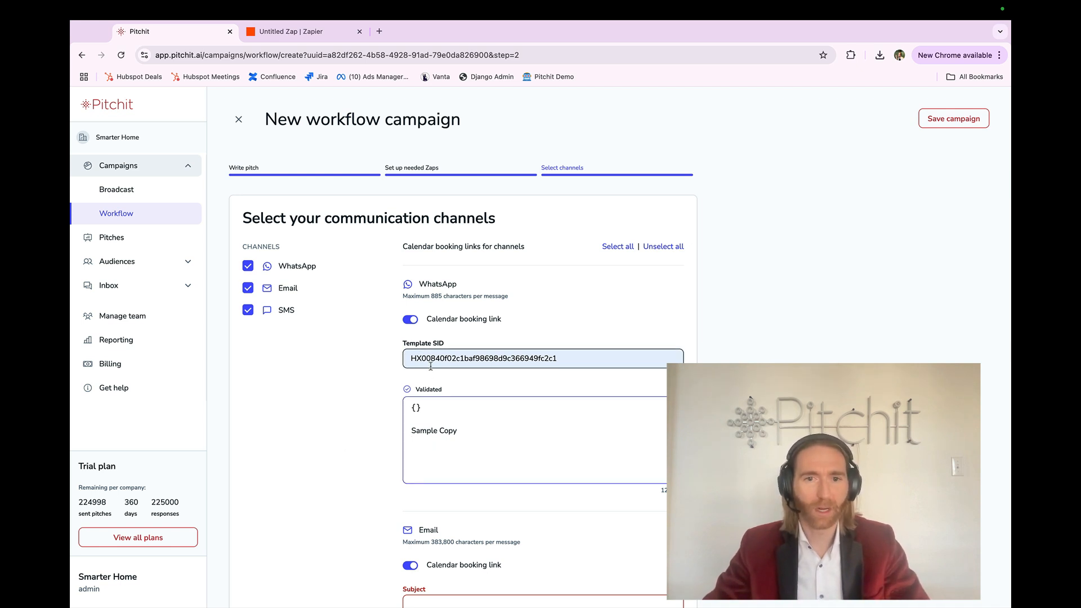
# Set the Email channel's subject to "Test Subject Line".
pyautogui.scroll(-5, 376, 506)
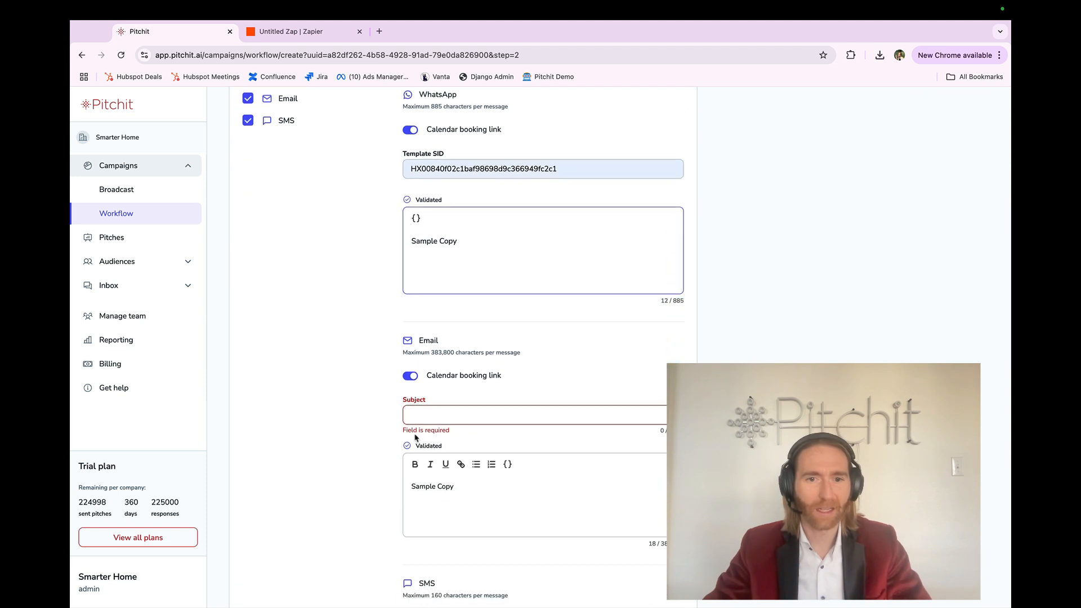
pyautogui.click(423, 414)
pyautogui.write('T')
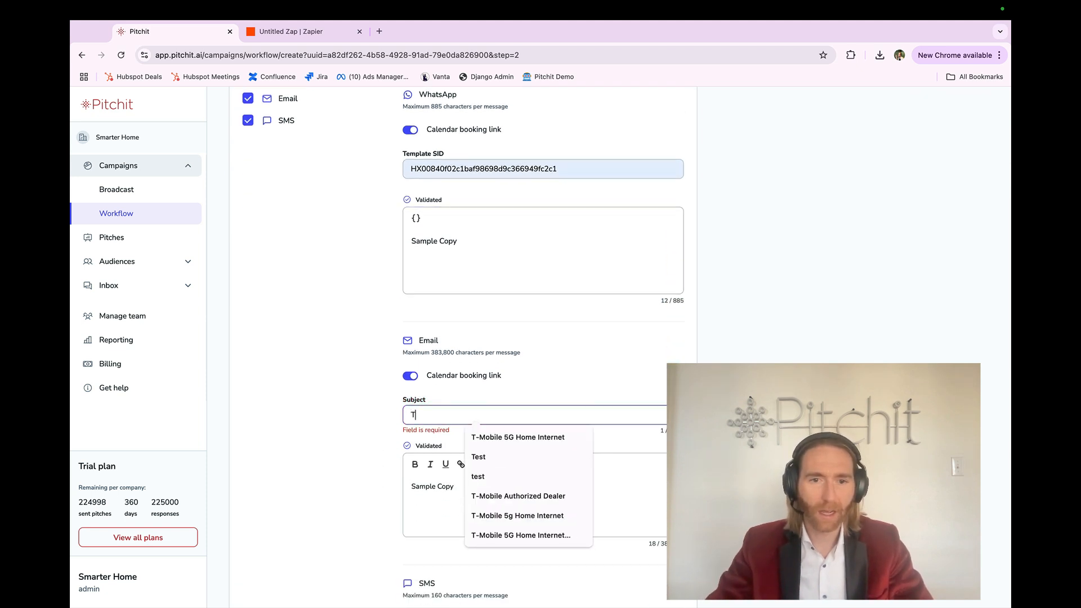
pyautogui.write('est Subject Line')
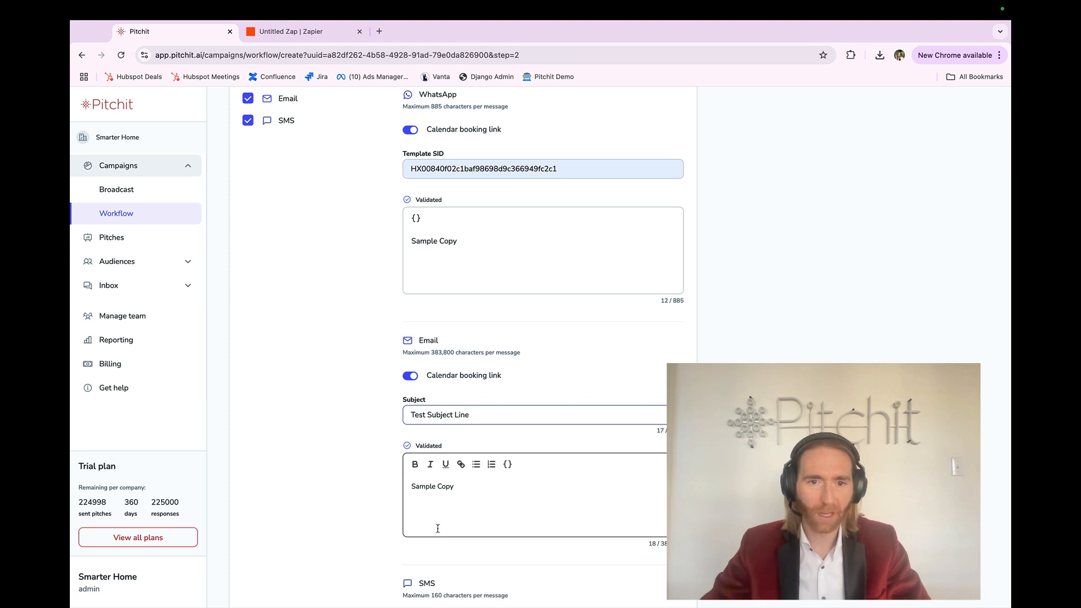
pyautogui.click(390, 508)
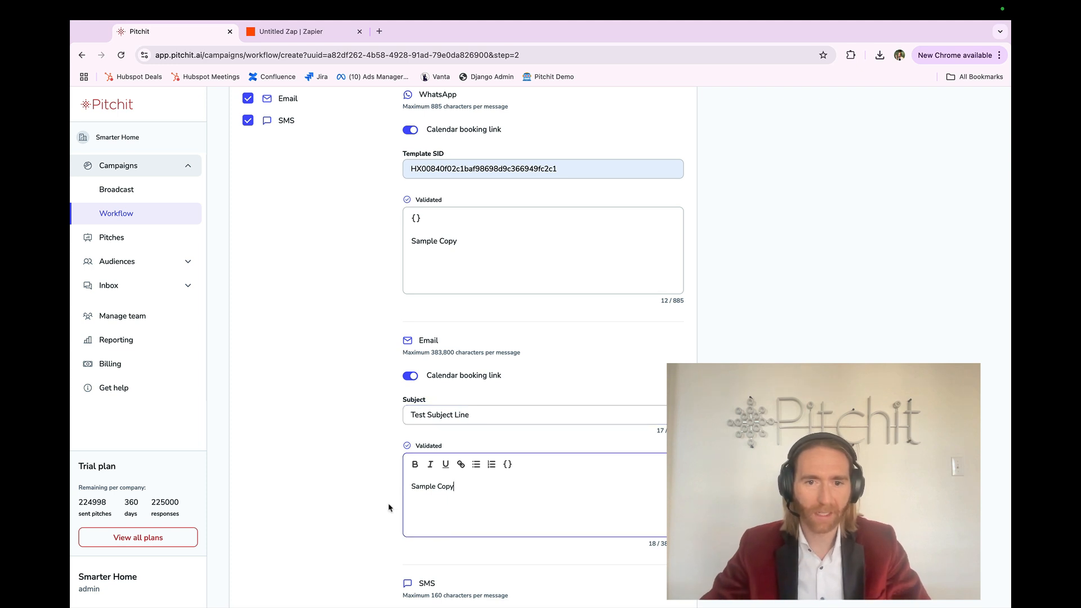
# Review the email, SMS and WhatsApp messages with their calendar booking links and launch the campaign.
pyautogui.scroll(-2, 357, 421)
pyautogui.scroll(-1, 355, 423)
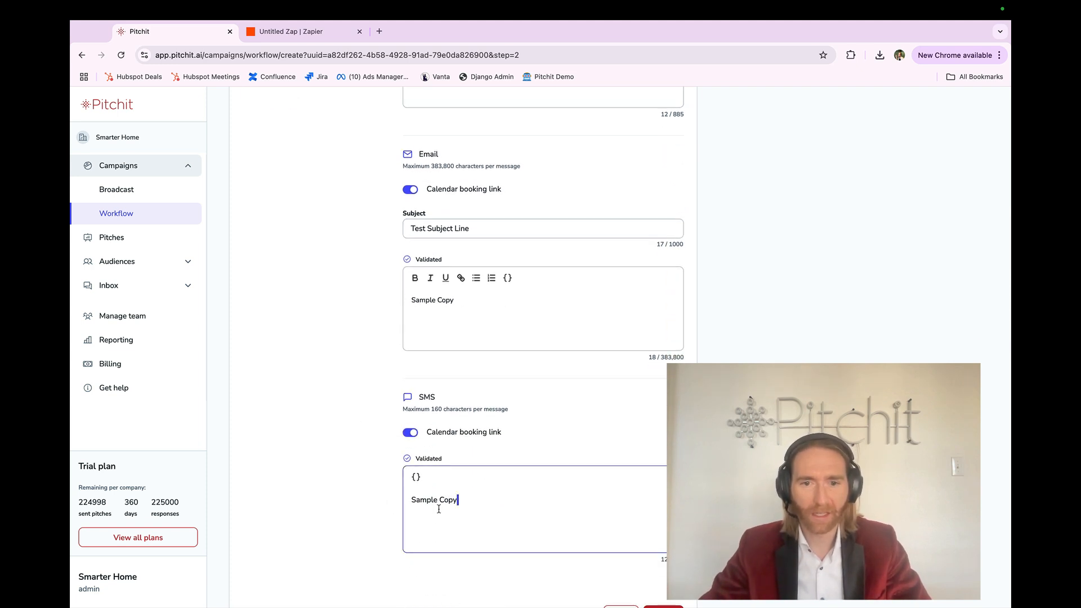
pyautogui.scroll(5, 364, 510)
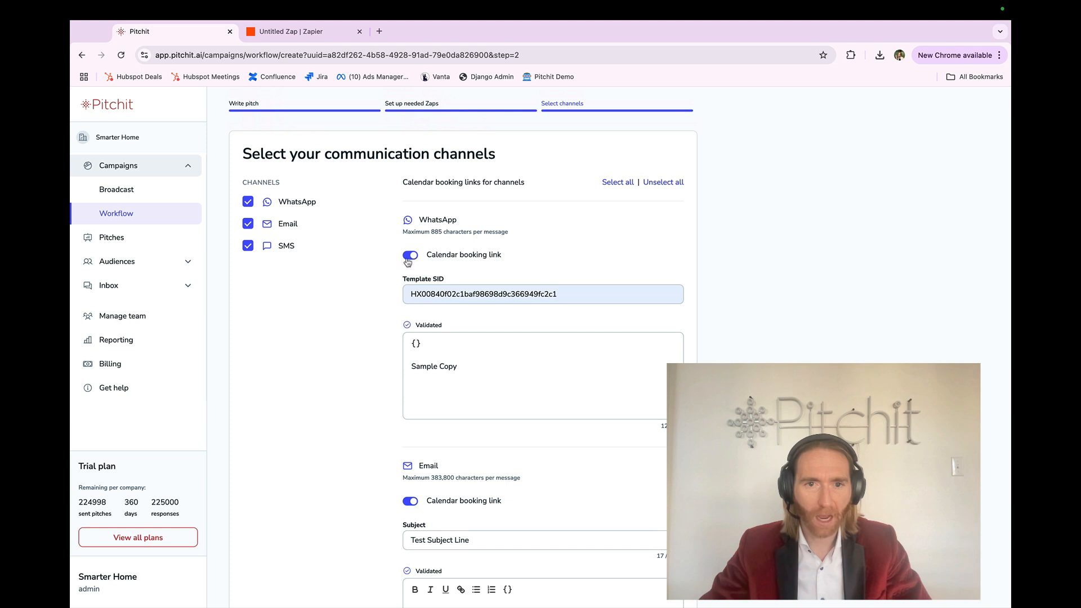
pyautogui.scroll(-6, 407, 501)
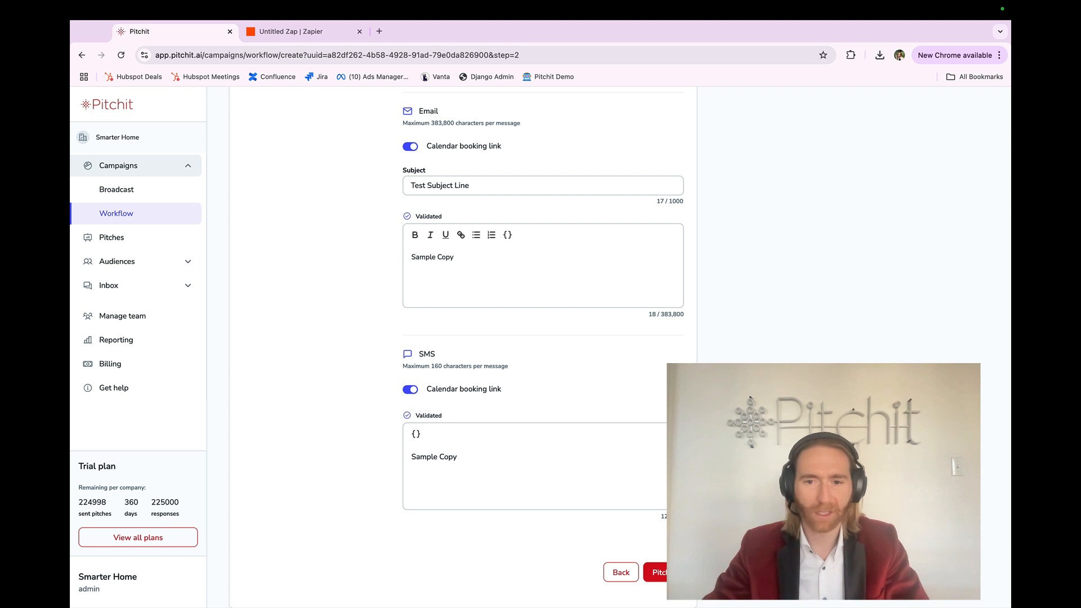
pyautogui.click(666, 573)
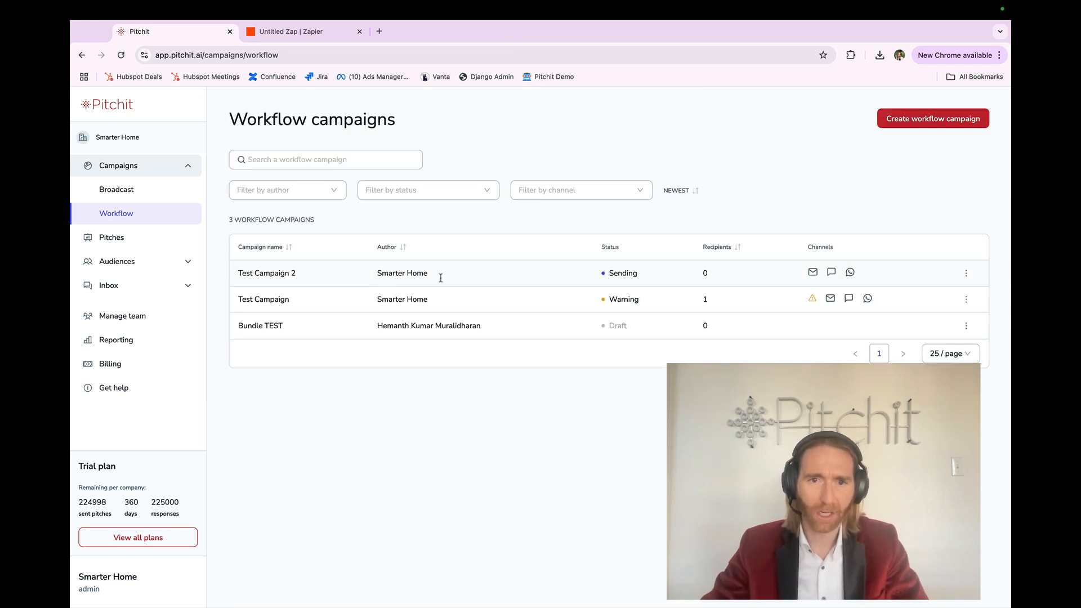
# Examine the workflow campaigns list, comparing the status, recipients and channels of Test Campaign 2 and Test Campaign.
pyautogui.doubleClick(621, 273)
pyautogui.click(614, 271)
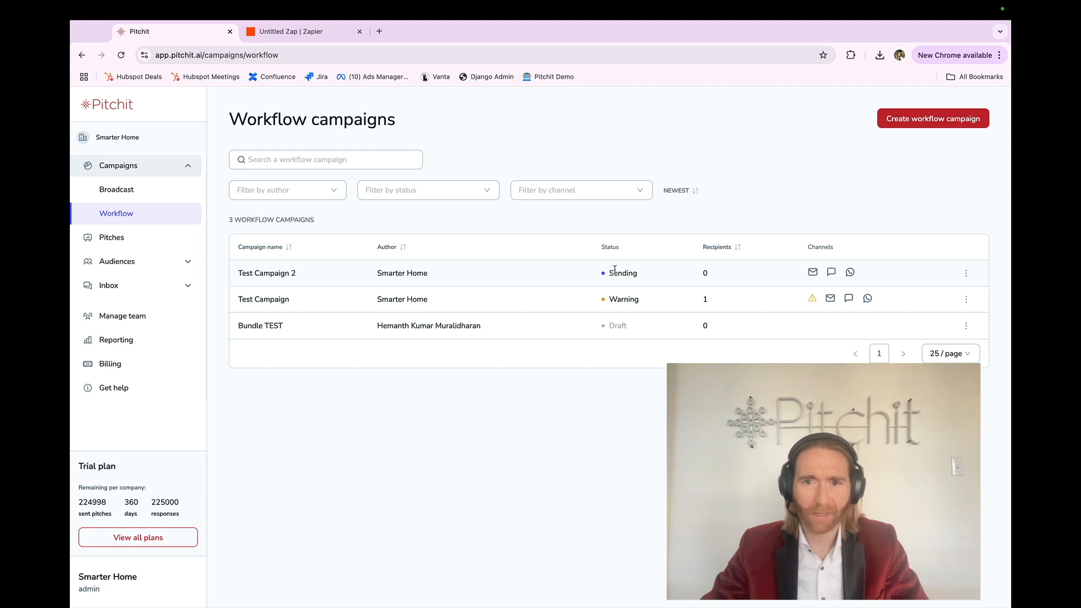
pyautogui.doubleClick(614, 269)
pyautogui.click(609, 278)
pyautogui.scroll(5, 609, 278)
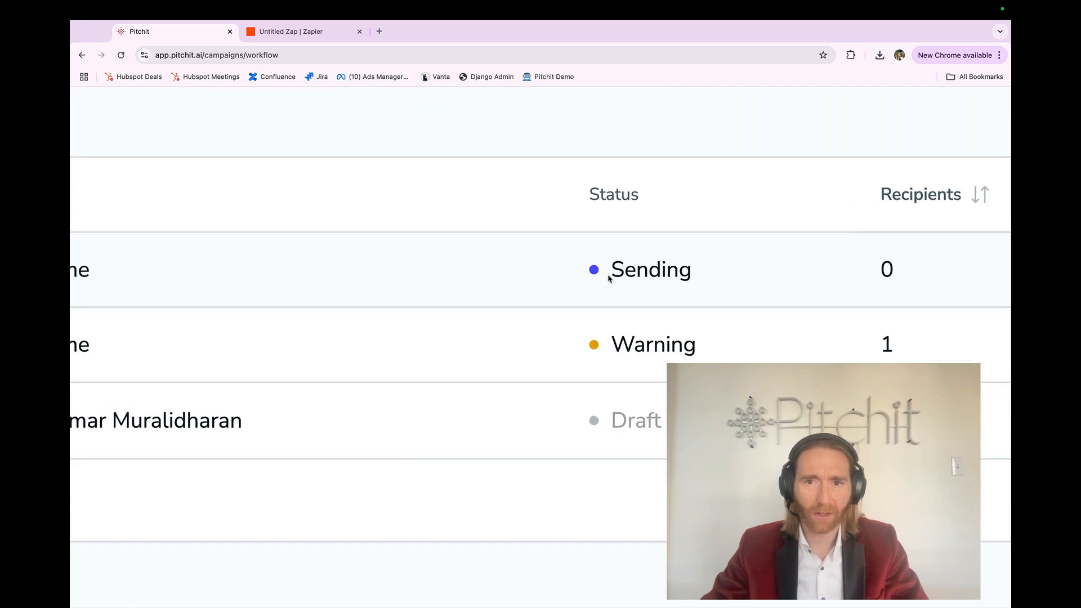
pyautogui.hscroll(-5, 609, 279)
pyautogui.hscroll(-3, 609, 278)
pyautogui.scroll(-5, 611, 279)
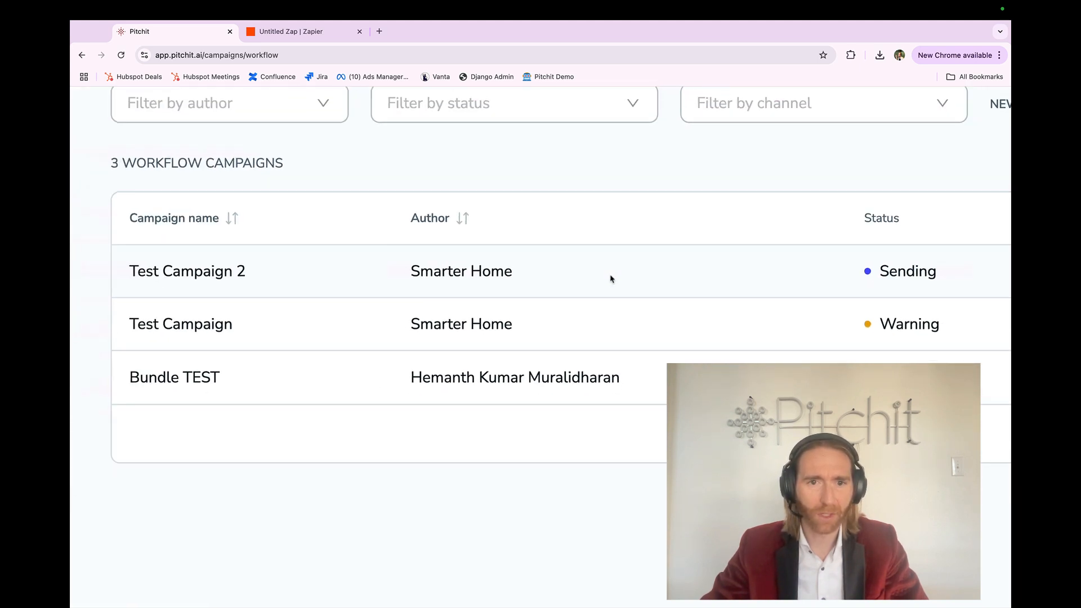
pyautogui.scroll(-5, 610, 278)
pyautogui.hscroll(3, 651, 280)
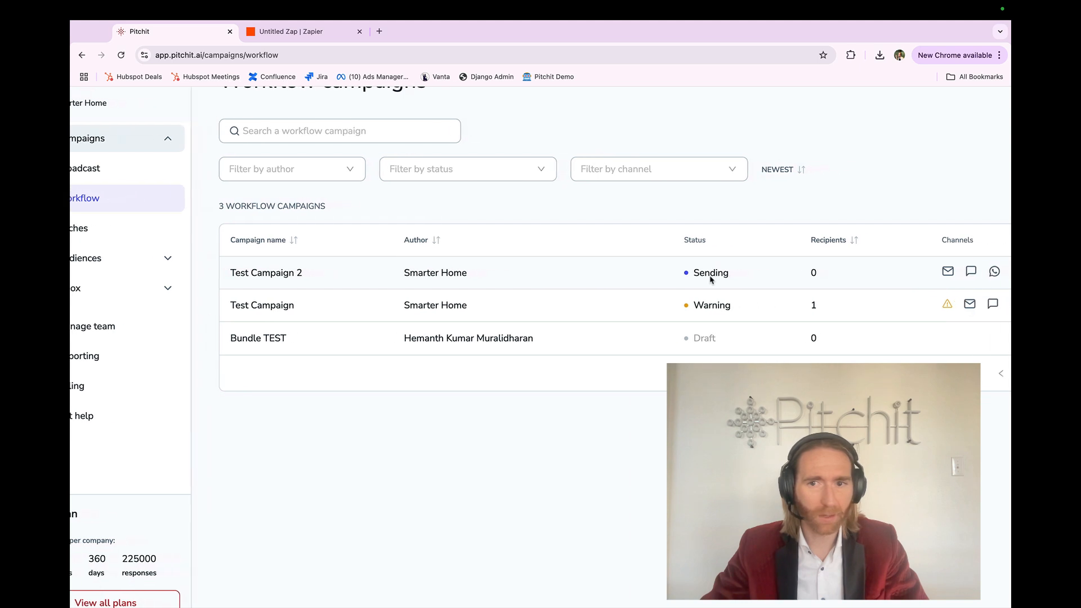
pyautogui.doubleClick(684, 270)
pyautogui.doubleClick(690, 307)
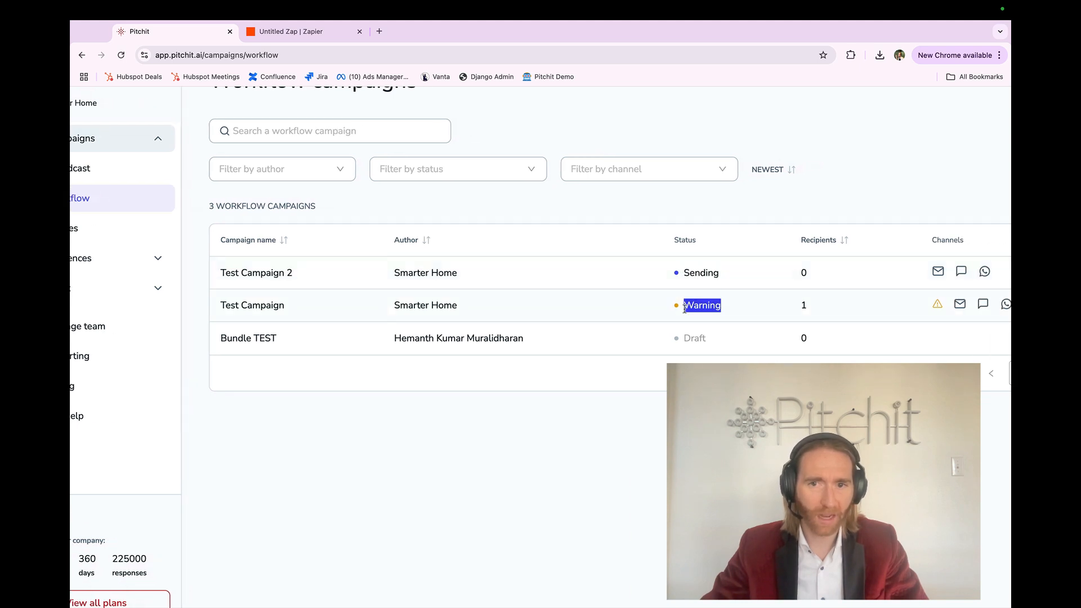
pyautogui.click(690, 308)
pyautogui.hscroll(3, 828, 318)
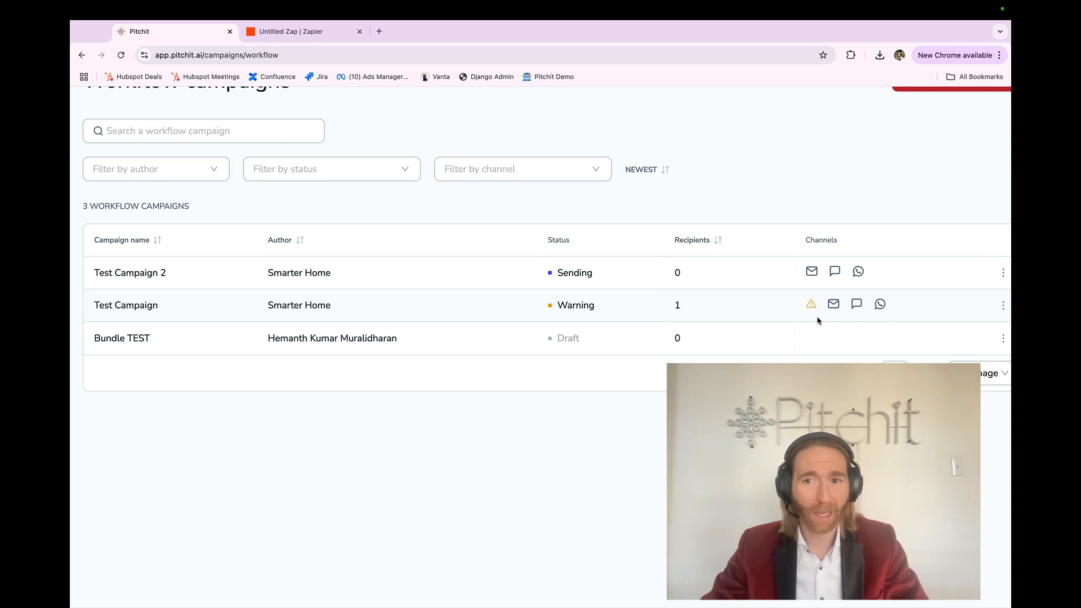
pyautogui.scroll(-3, 695, 207)
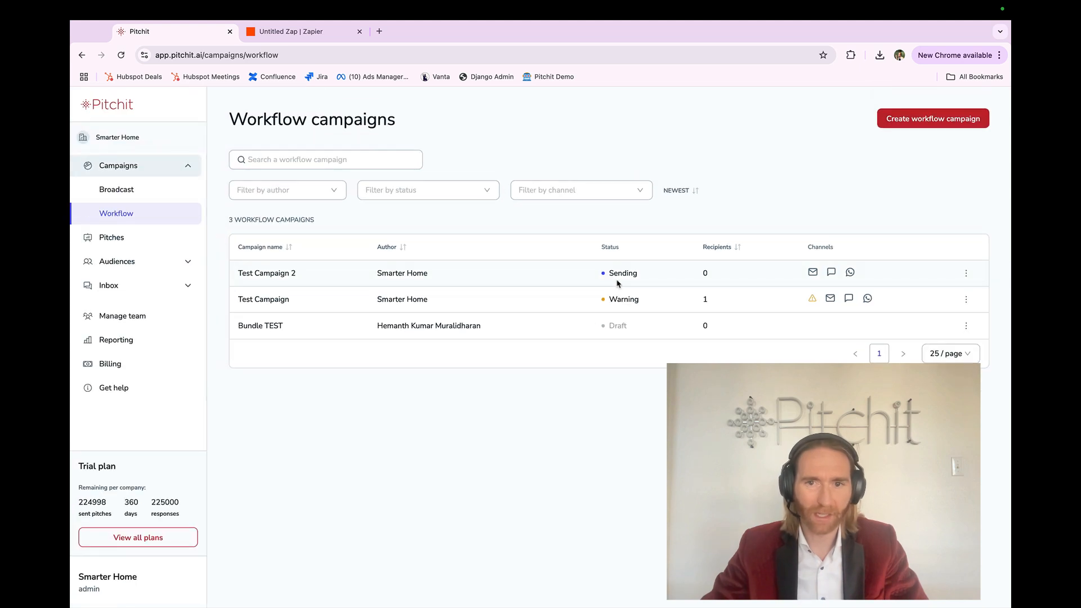
pyautogui.doubleClick(617, 275)
pyautogui.click(578, 282)
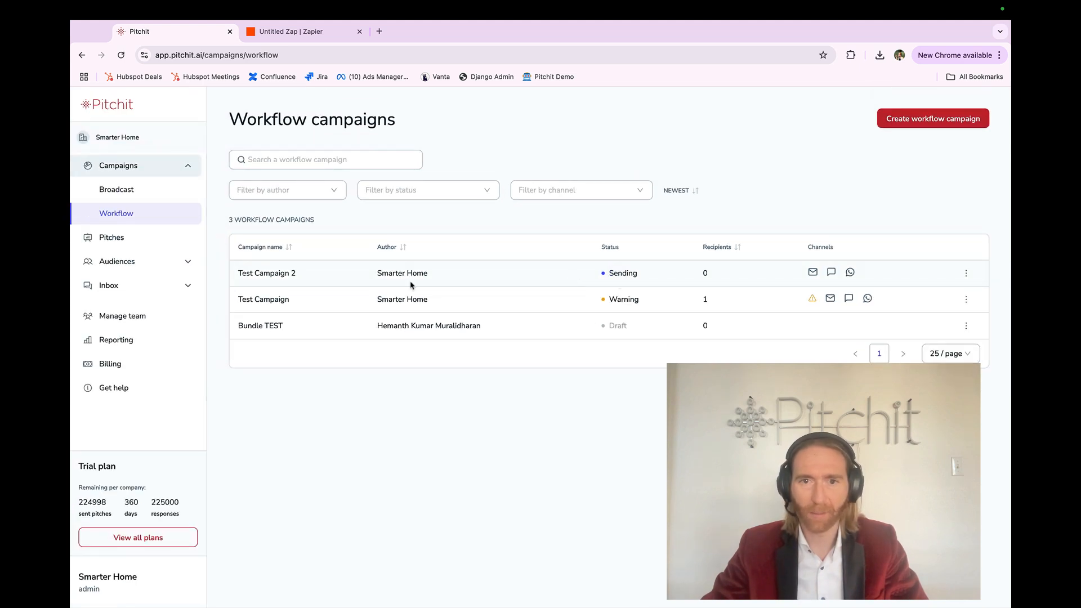
# Switch to Zapier, reload the Add Lead to Pitchit step's fields and set its campaign to Test Campaign 2.
pyautogui.click(292, 32)
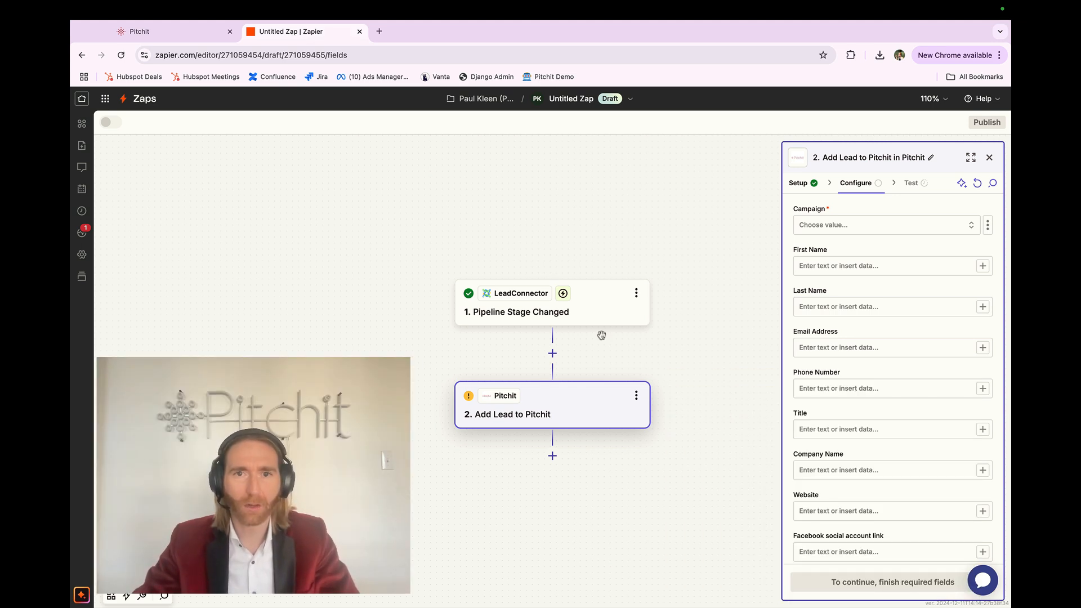
pyautogui.click(871, 226)
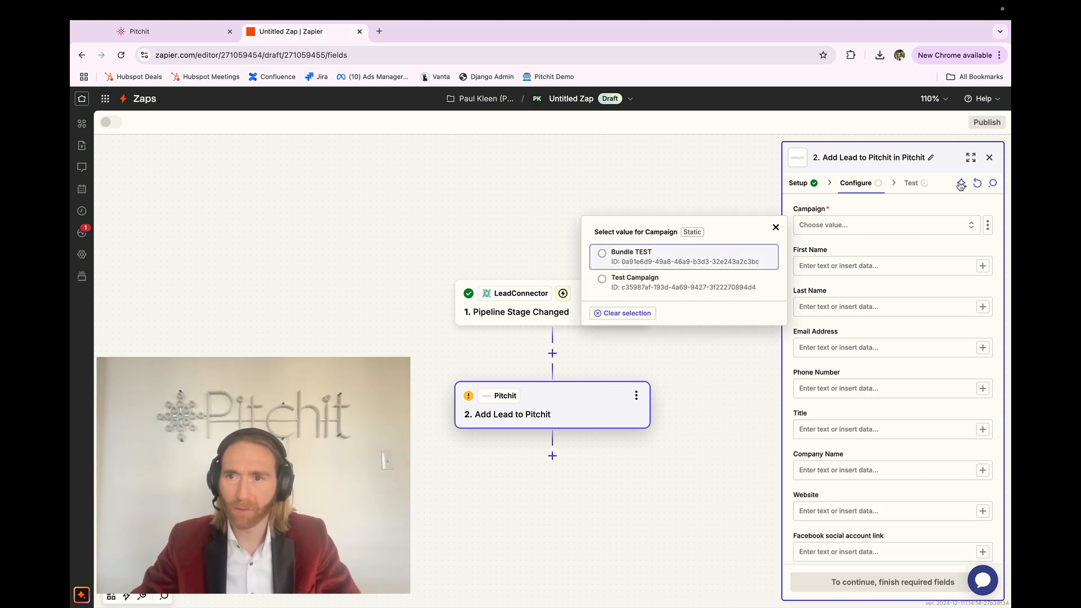
pyautogui.click(981, 184)
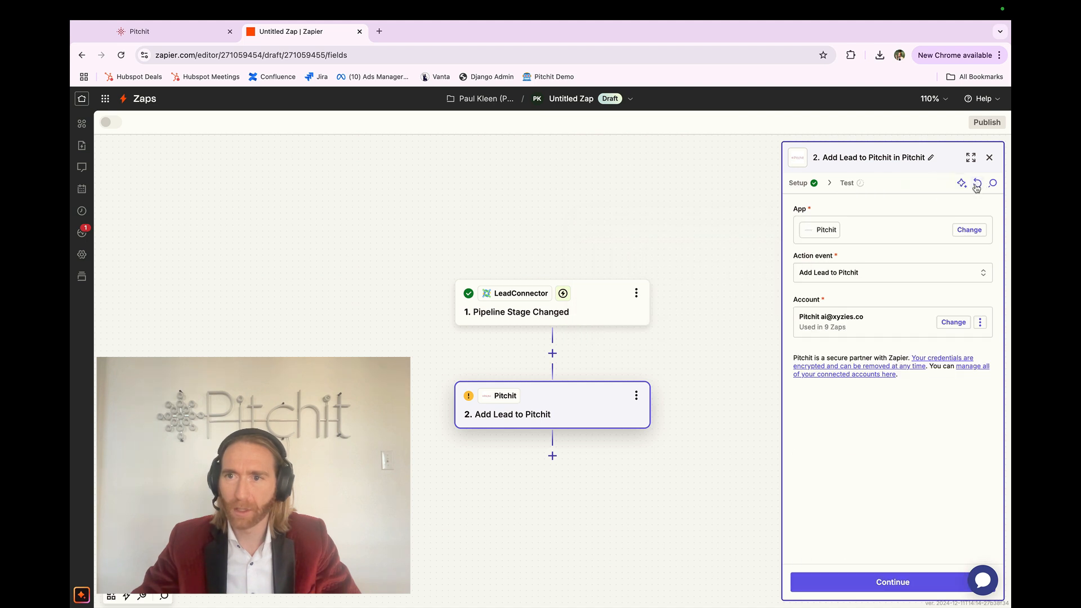
pyautogui.click(871, 581)
pyautogui.click(839, 225)
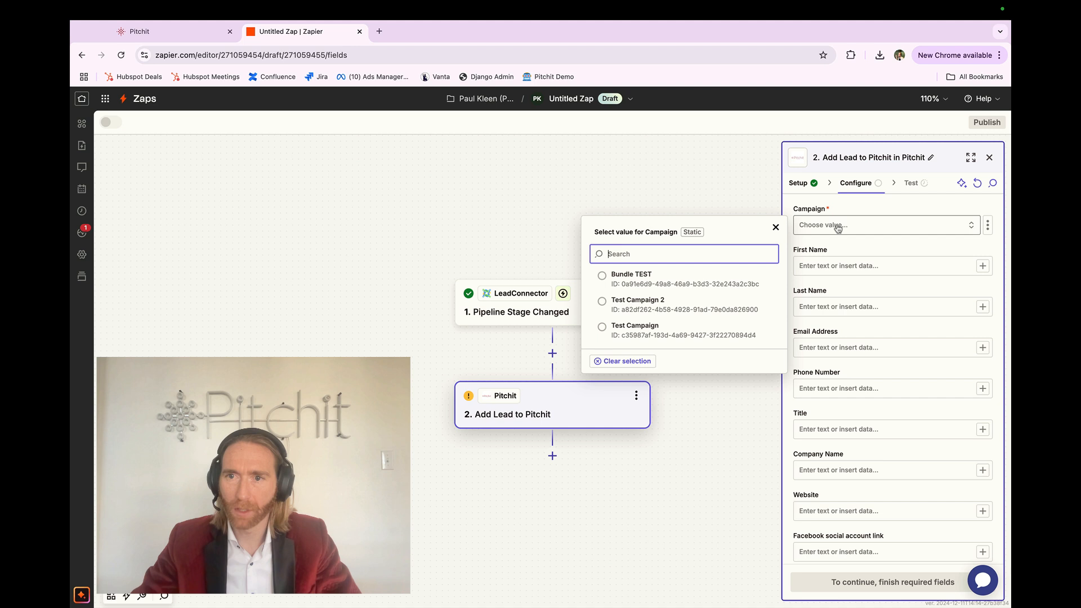
pyautogui.click(640, 306)
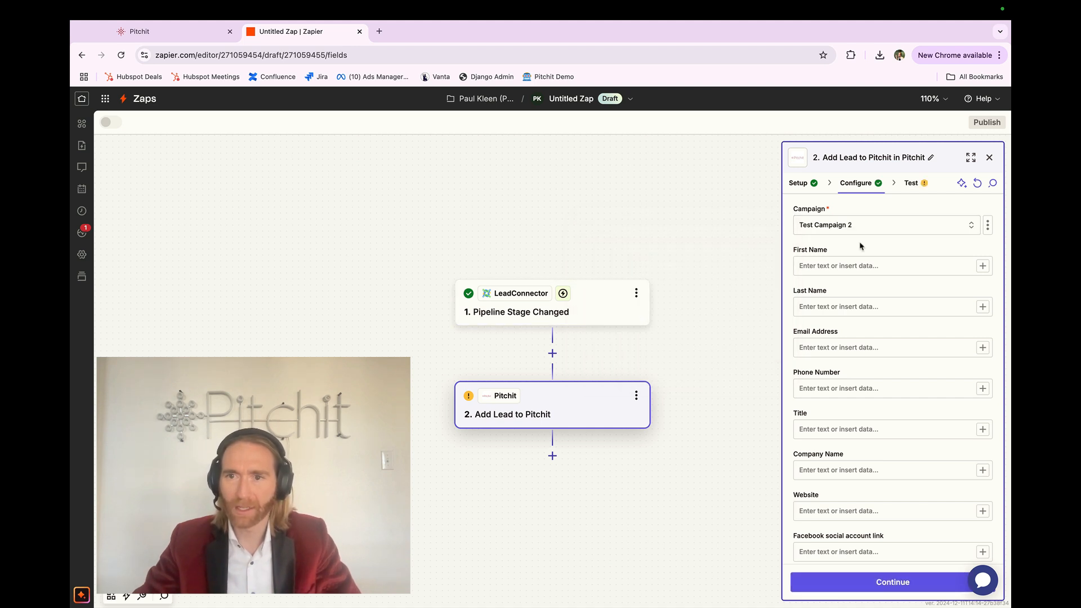
# Map the lead's First Name and Last Name fields to the matching data from the Pipeline Stage Changed trigger.
pyautogui.click(983, 267)
pyautogui.click(733, 395)
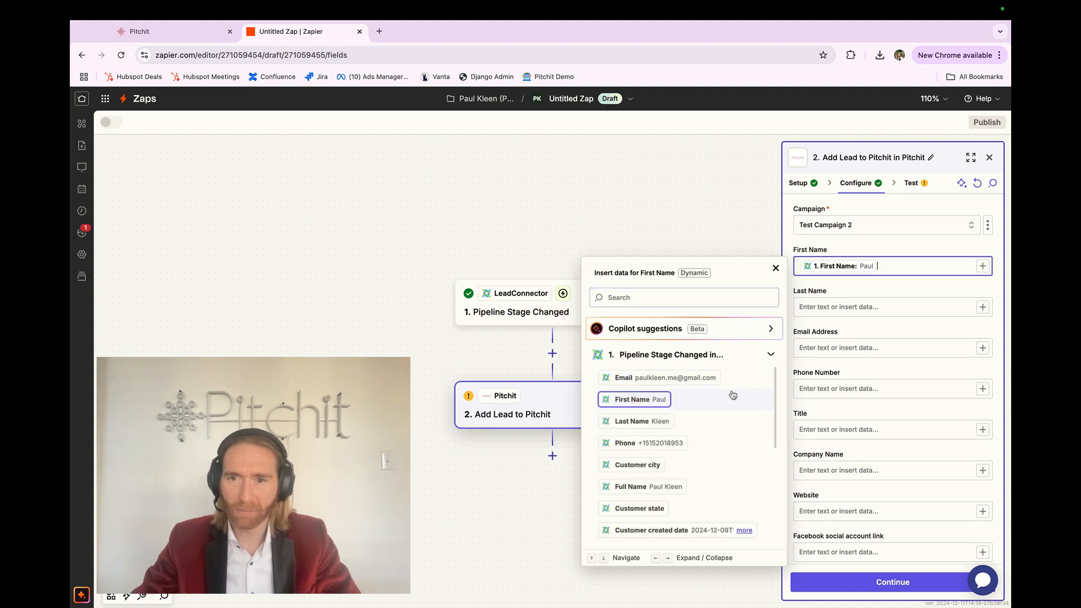
pyautogui.click(982, 306)
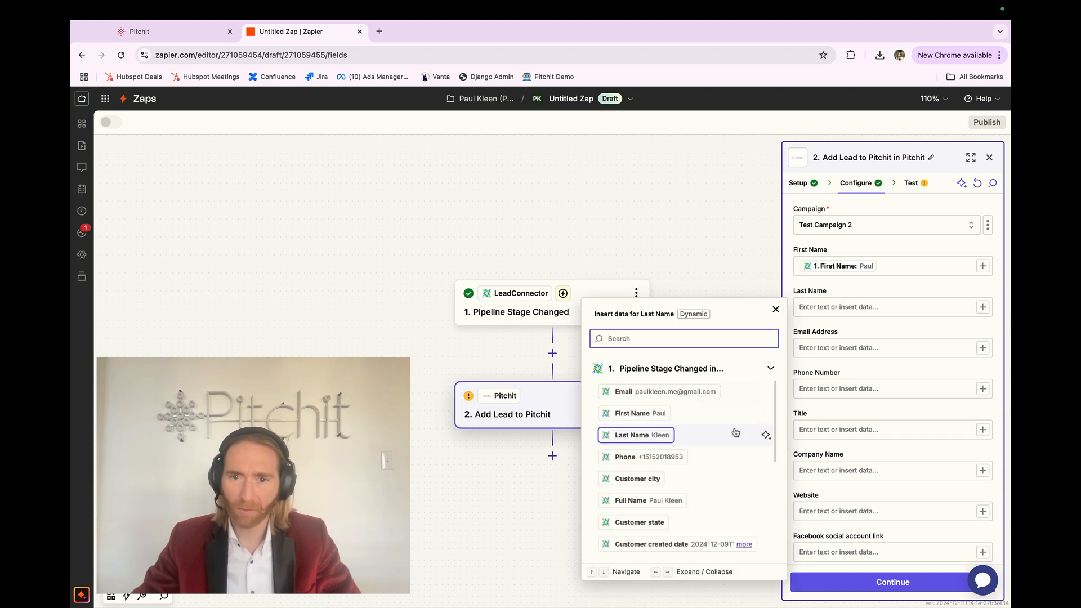
pyautogui.click(734, 432)
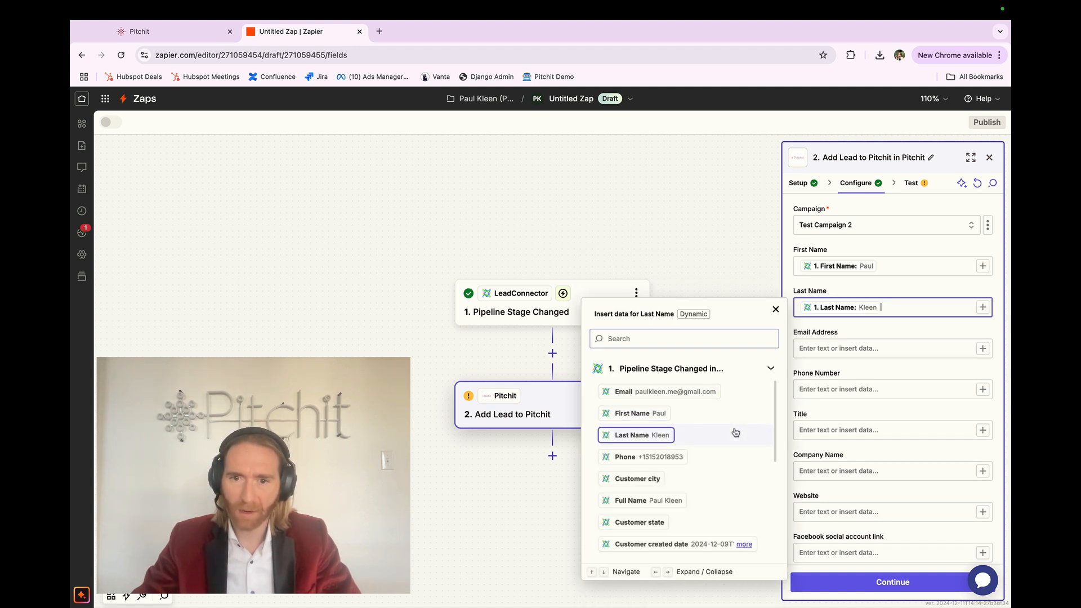
# Map the lead's Email Address and Phone Number fields to the trigger's Email and Phone data.
pyautogui.click(867, 346)
pyautogui.click(982, 348)
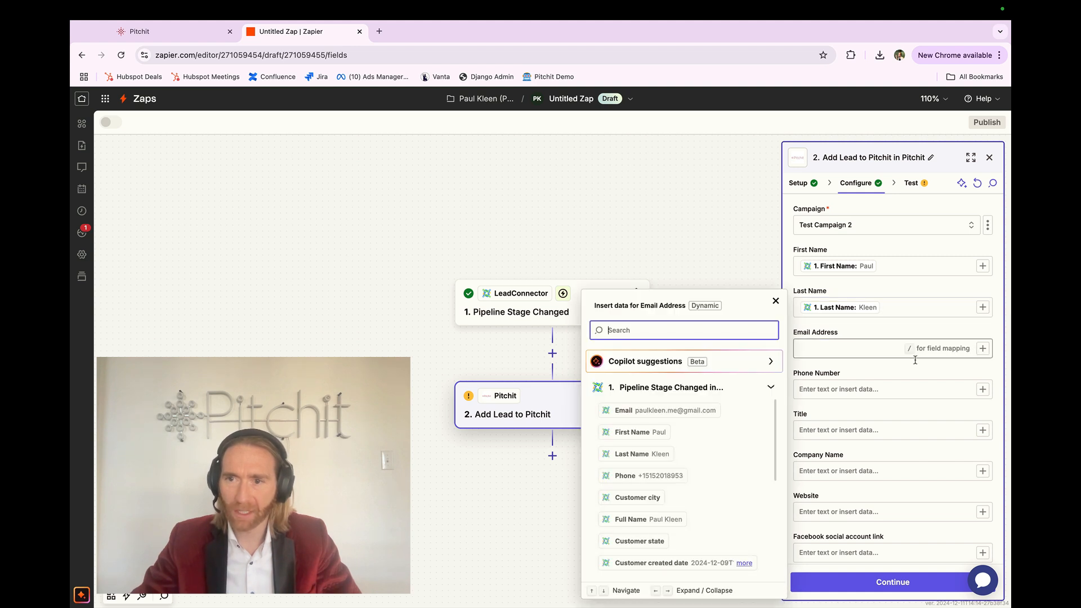
pyautogui.click(699, 417)
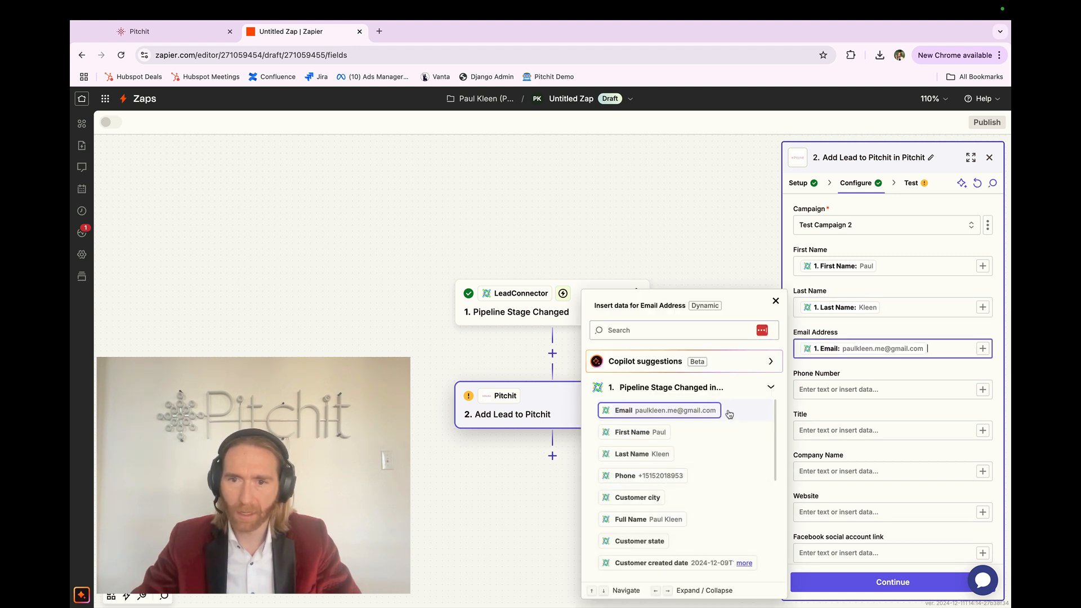
pyautogui.click(982, 389)
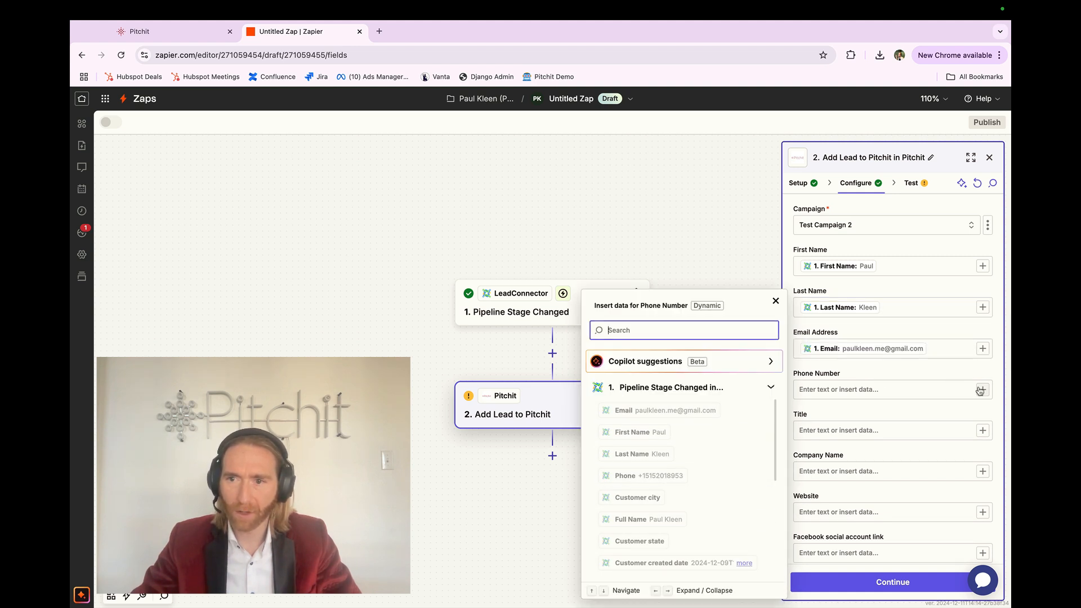
pyautogui.click(745, 482)
# Leave the remaining lead fields empty, proceed to the test stage and send the test lead to Pitchit.
pyautogui.scroll(-5, 889, 478)
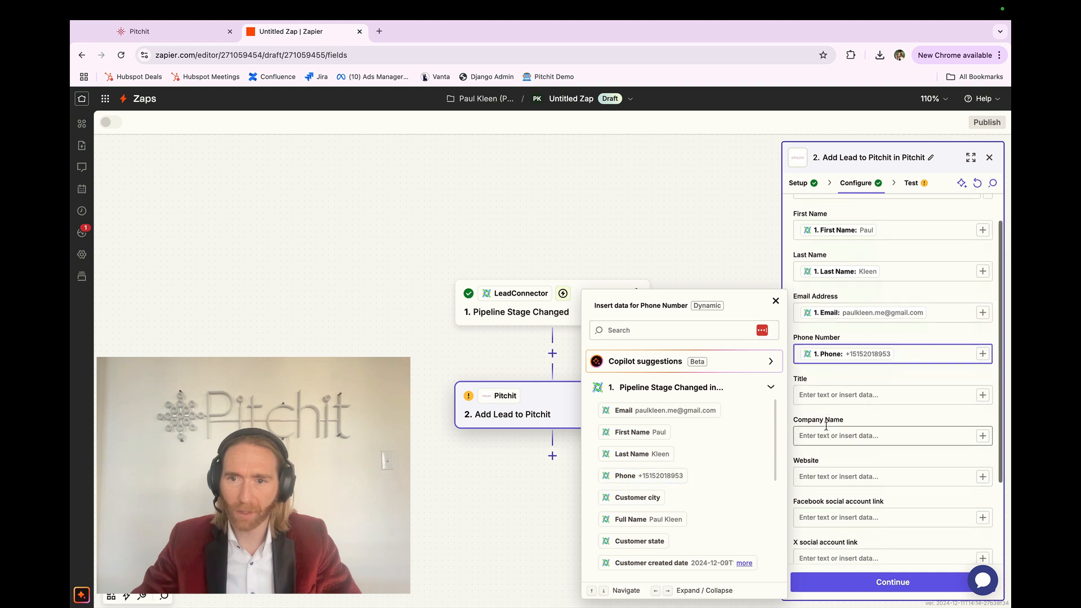
pyautogui.click(874, 586)
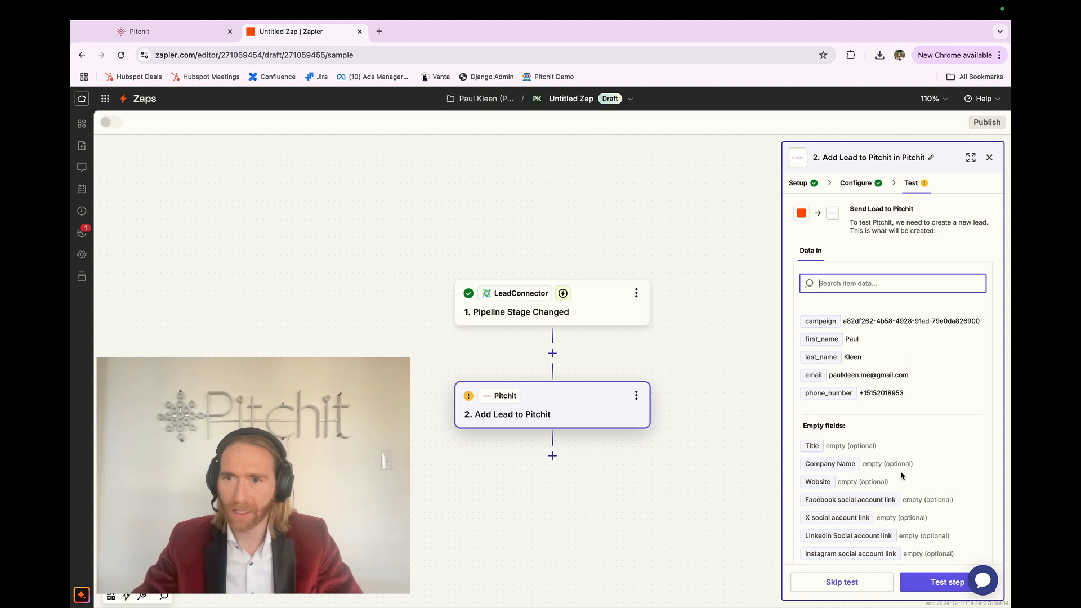
pyautogui.click(941, 585)
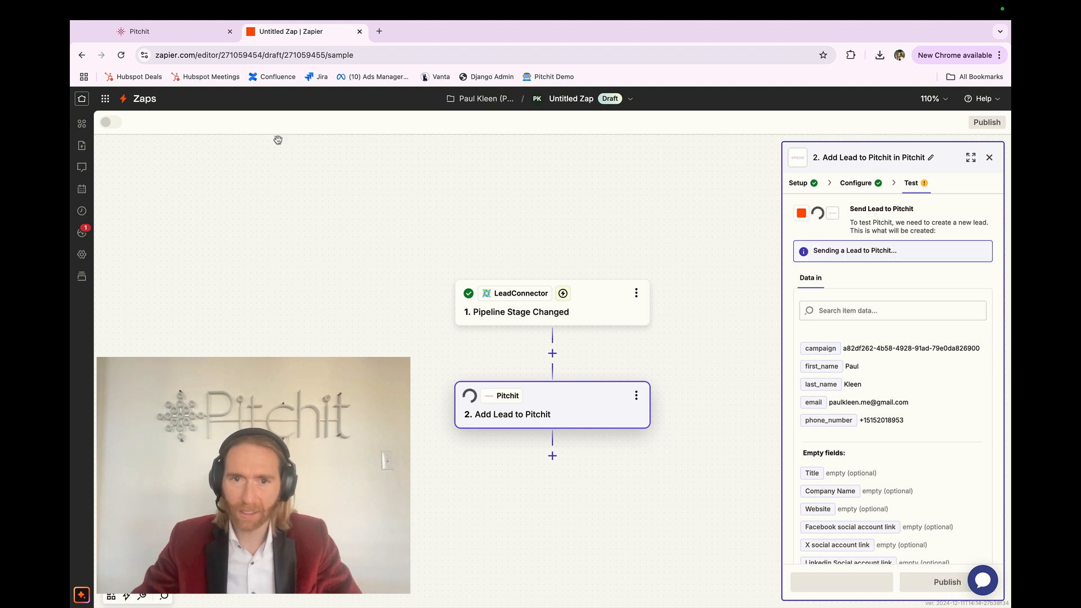
# Switch to Pitchit, reload the workflow campaigns to check Test Campaign 2's recipients, and return to the Zap in Zapier.
pyautogui.click(170, 30)
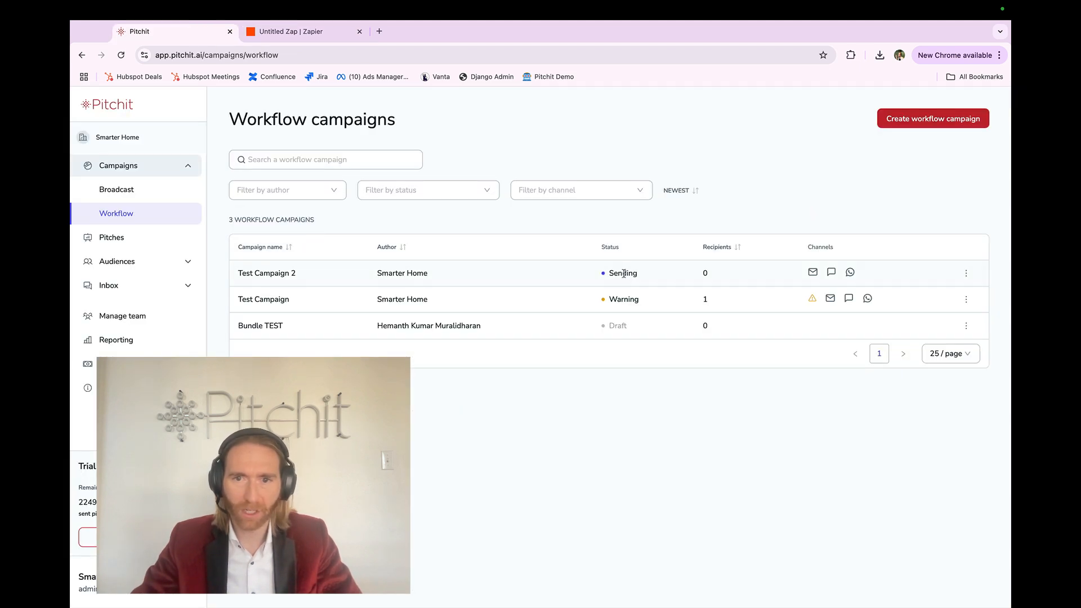
pyautogui.scroll(5, 696, 275)
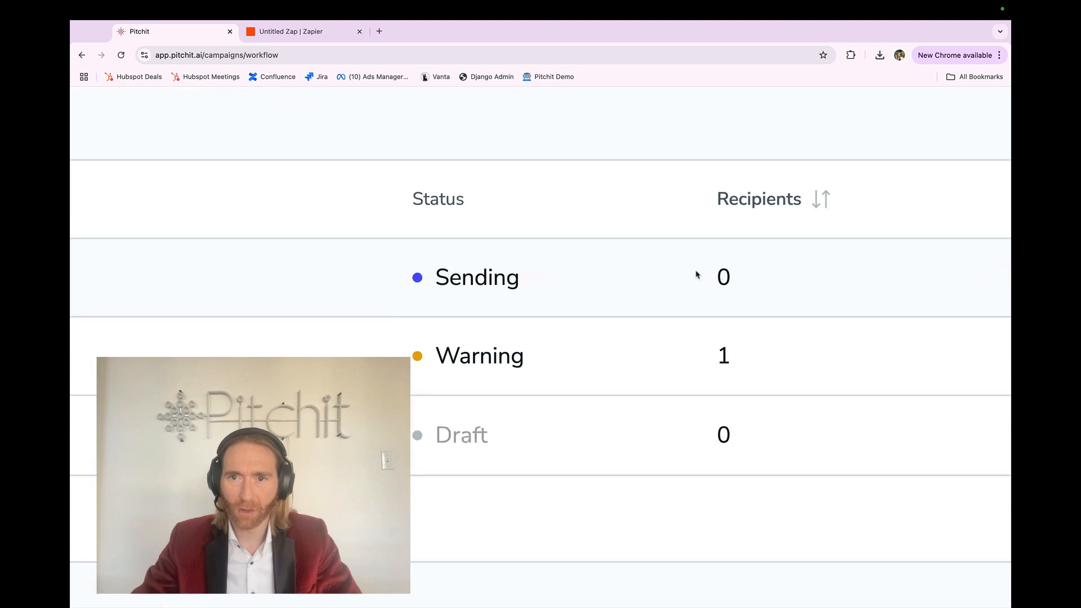
pyautogui.doubleClick(723, 275)
pyautogui.press('super+r')
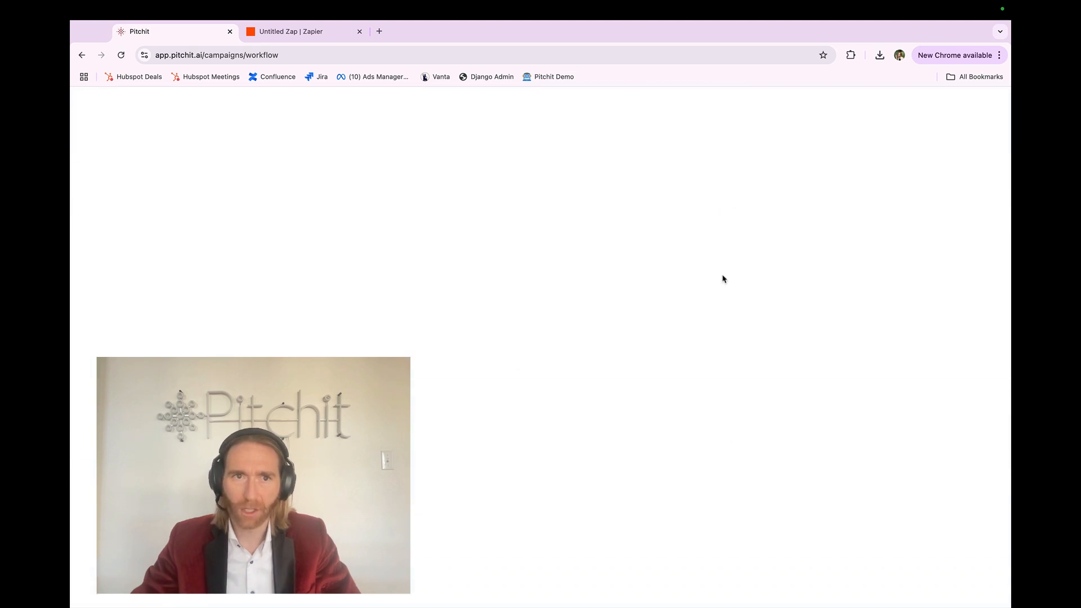
pyautogui.doubleClick(723, 276)
pyautogui.scroll(-5, 723, 276)
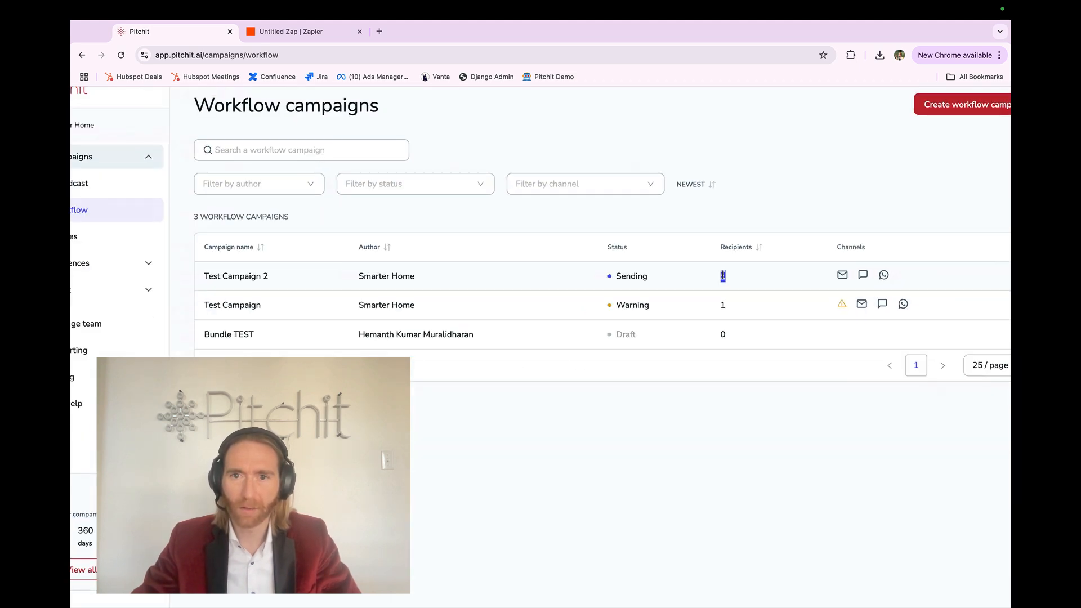
pyautogui.click(337, 32)
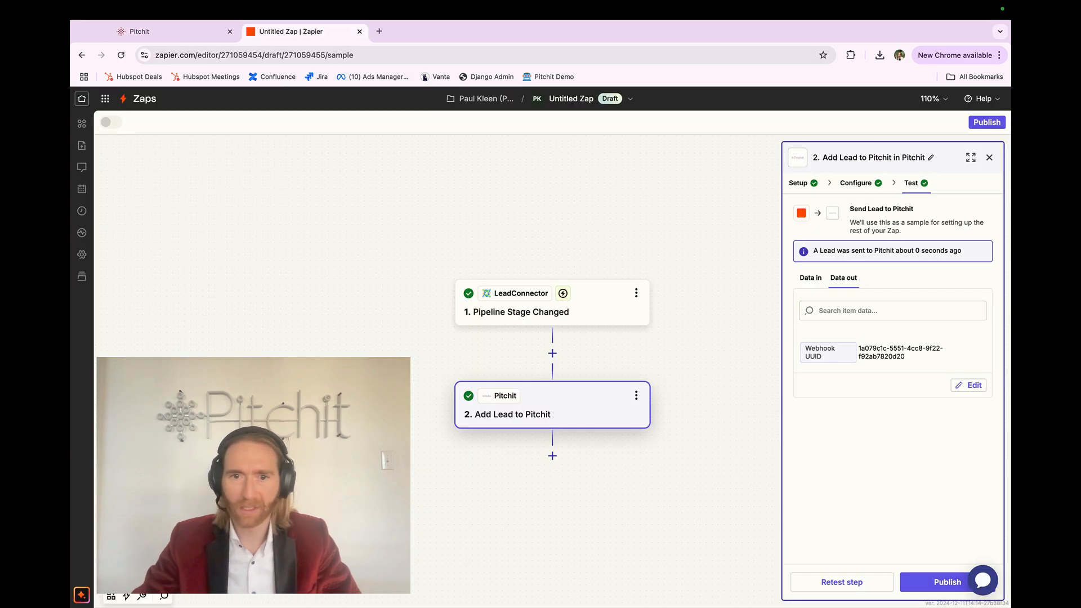
# Switch to HighLevel, review the contacts list and the Test Pipeline opportunities in Stage 1, and return to the Zap in Zapier.
pyautogui.hotkey('ctrl', 'Right')
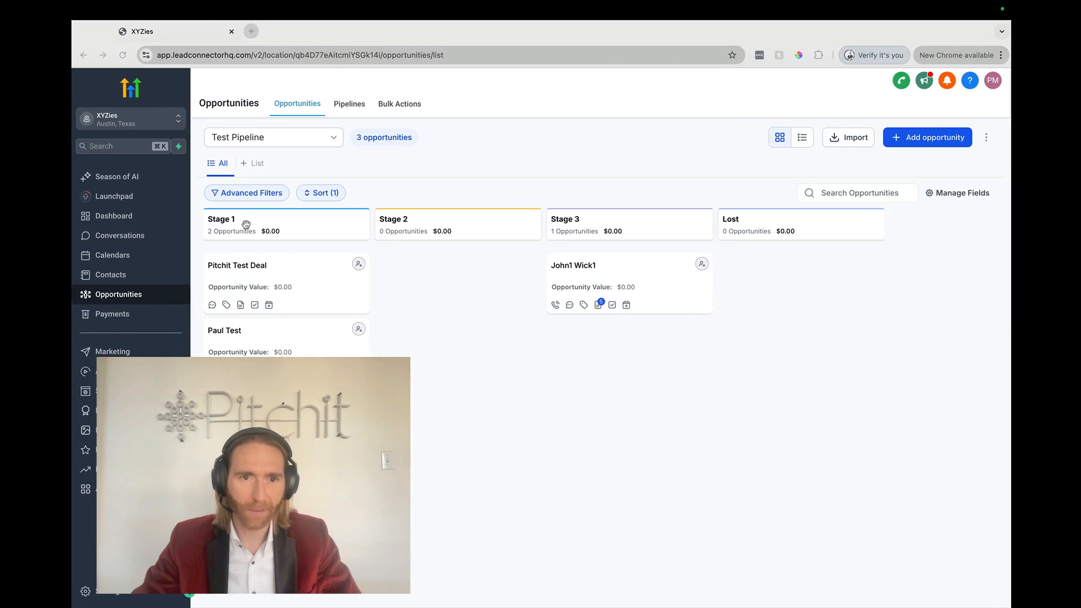
pyautogui.click(136, 276)
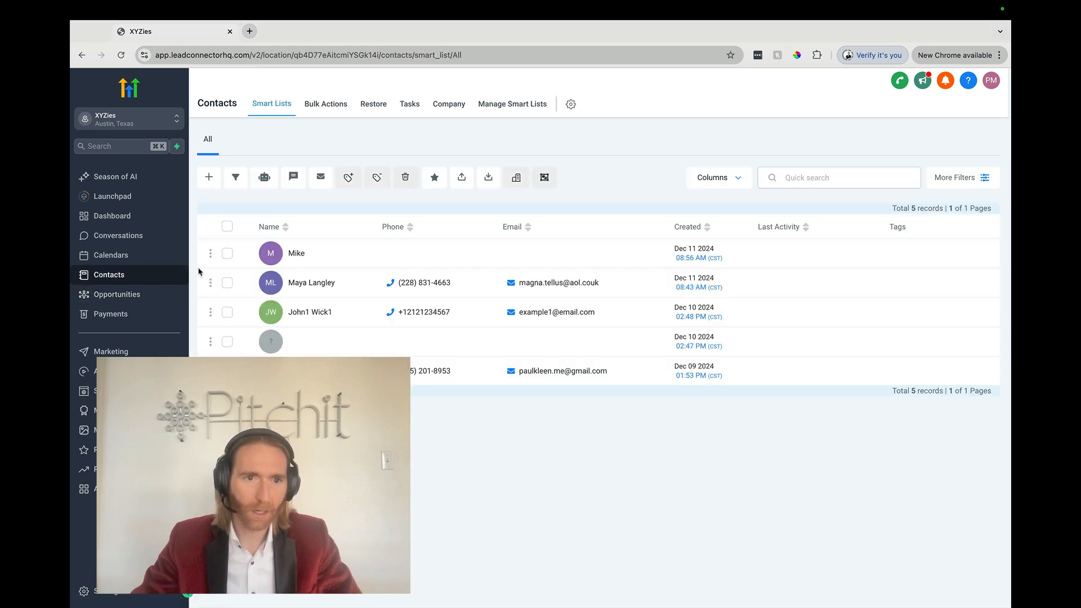
pyautogui.click(141, 294)
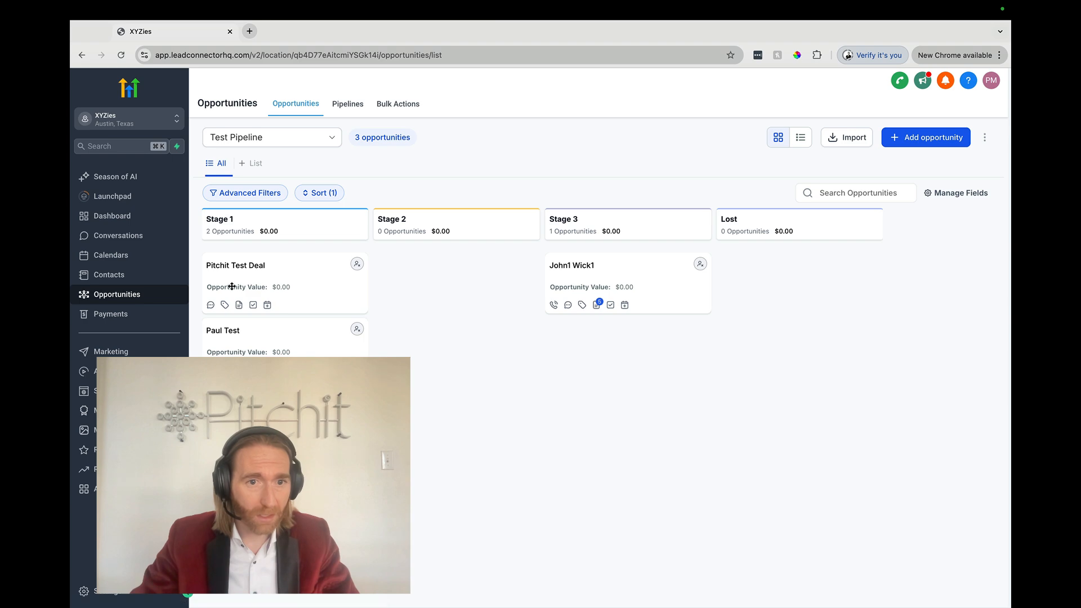
pyautogui.hotkey('ctrl', 'Left')
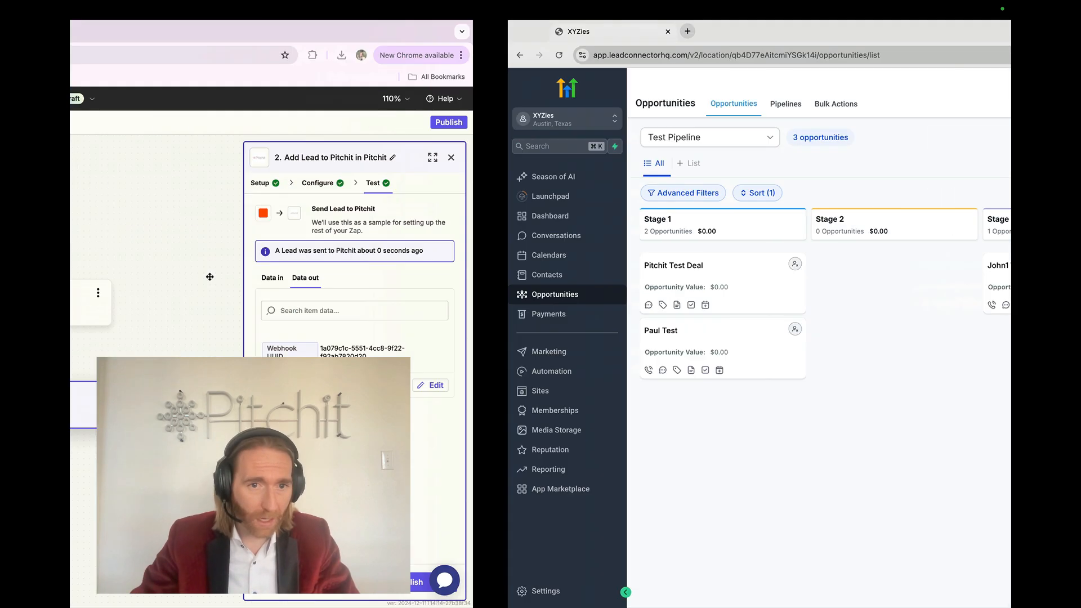
pyautogui.hotkey('ctrl', 'Right')
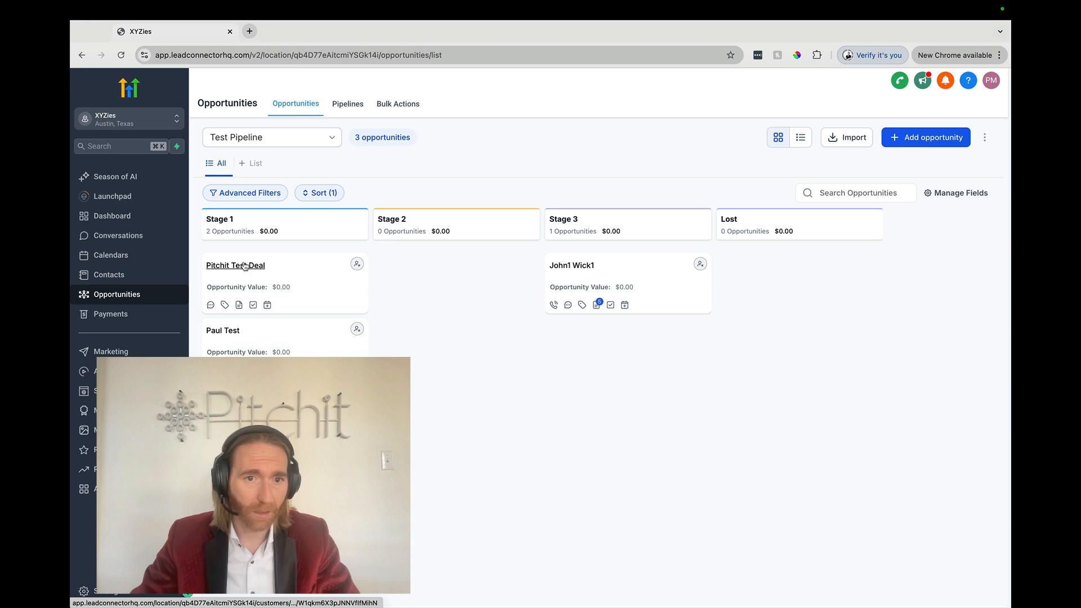
pyautogui.hotkey('ctrl', 'Left')
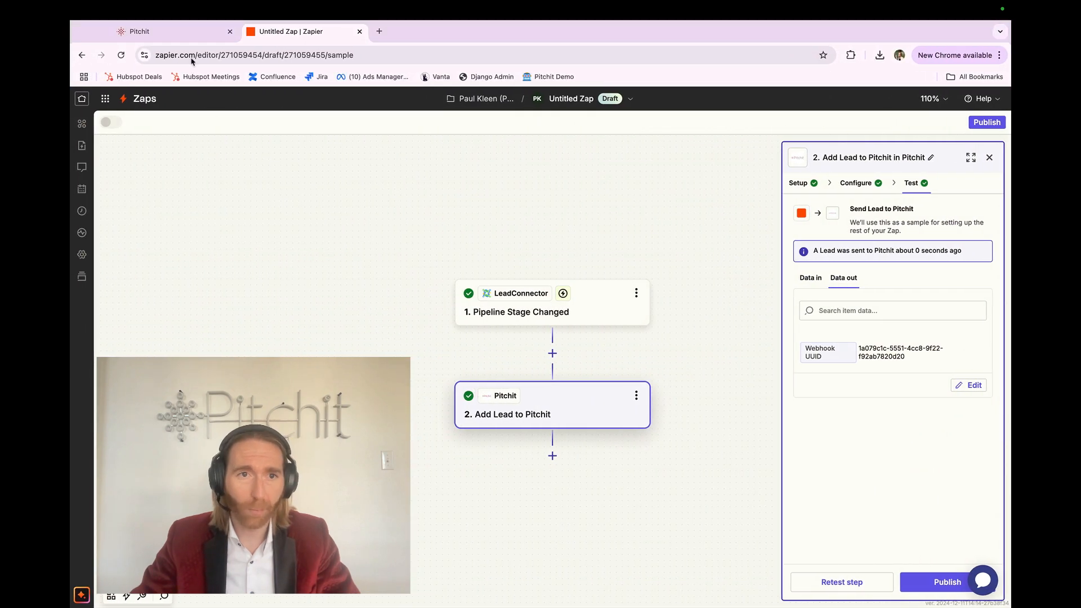
# Switch to Pitchit and check Test Campaign 2's status and recipients in the workflow campaigns list.
pyautogui.click(190, 34)
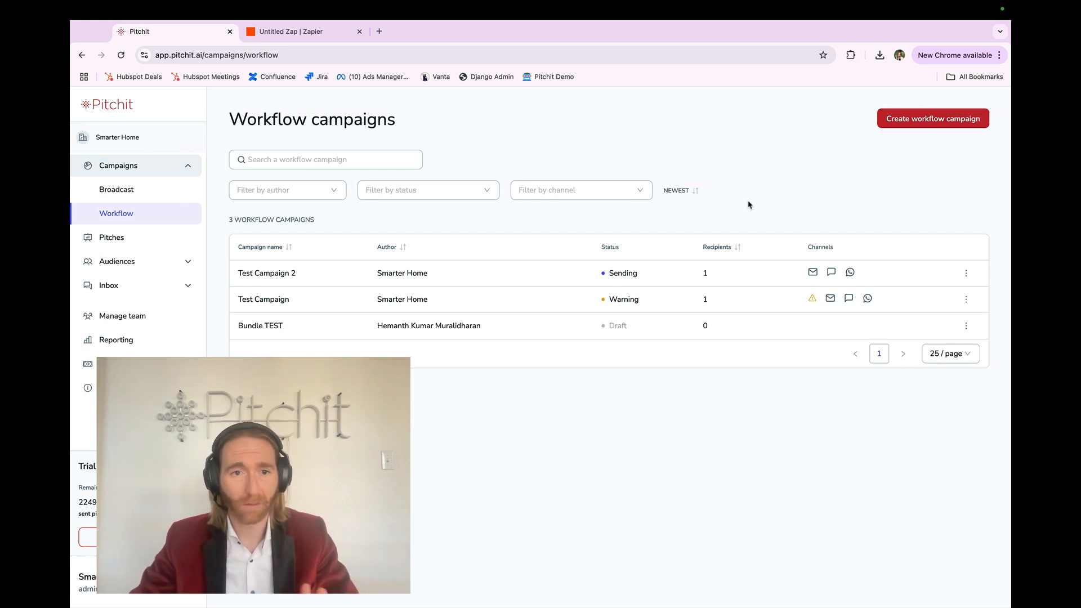
pyautogui.doubleClick(613, 277)
pyautogui.click(535, 279)
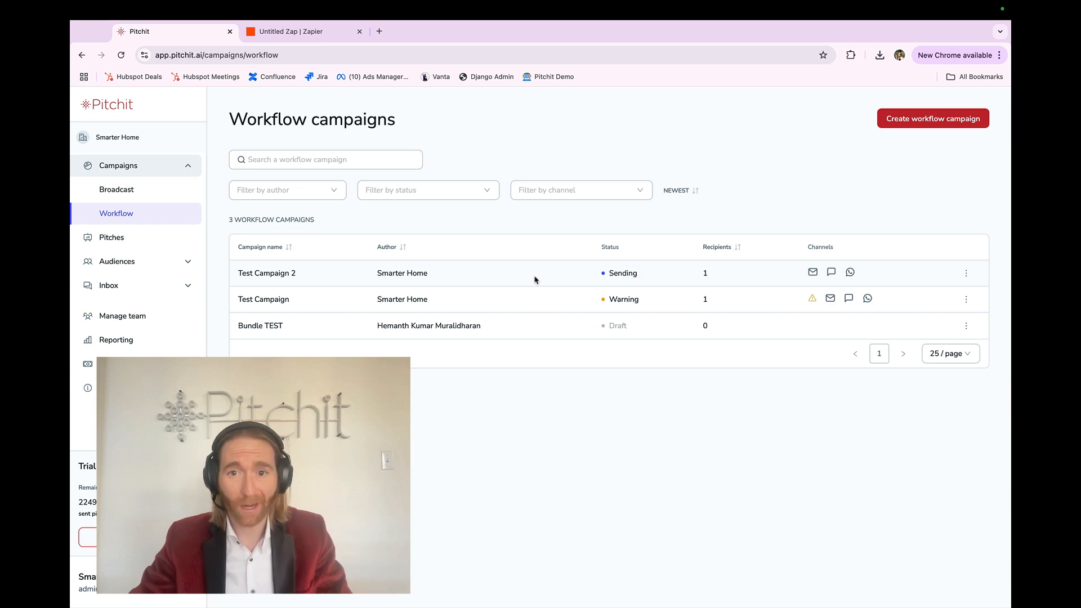